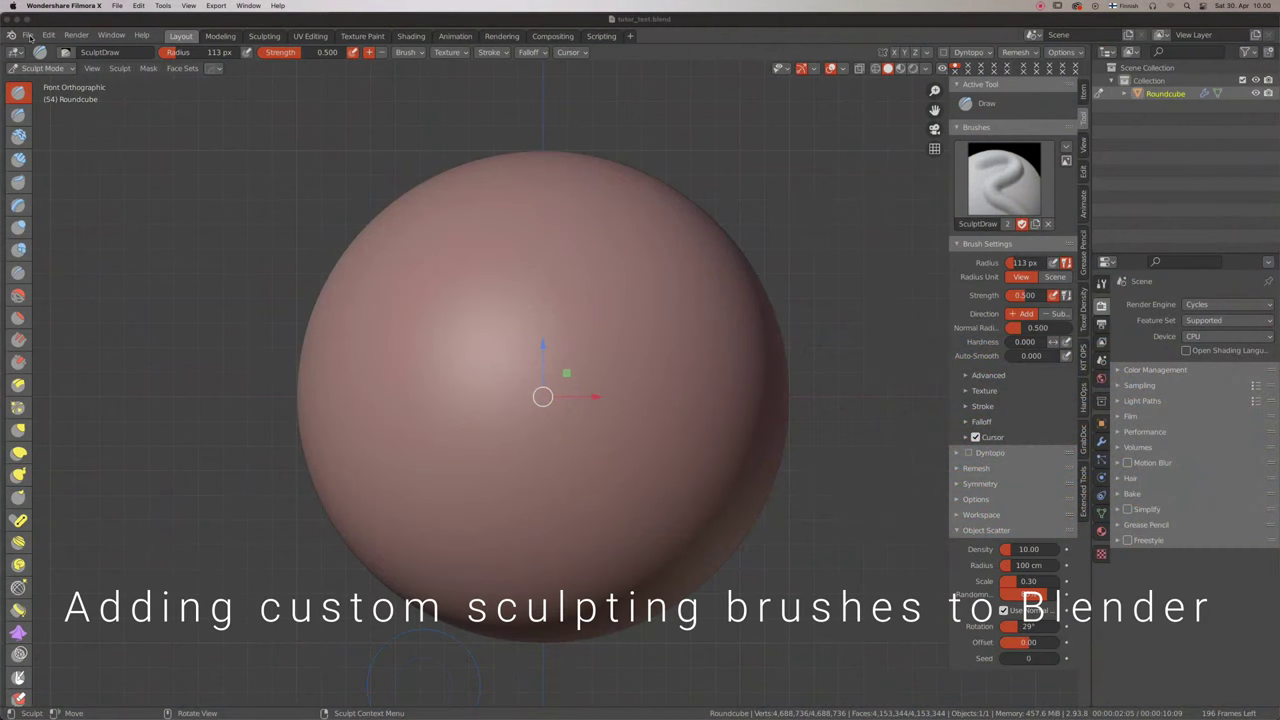
- Browse to Sculpting_brushes/Reptile_v2_sculpting_brushes.blend > Brush and box-select every brush to append
left_click(29, 36)
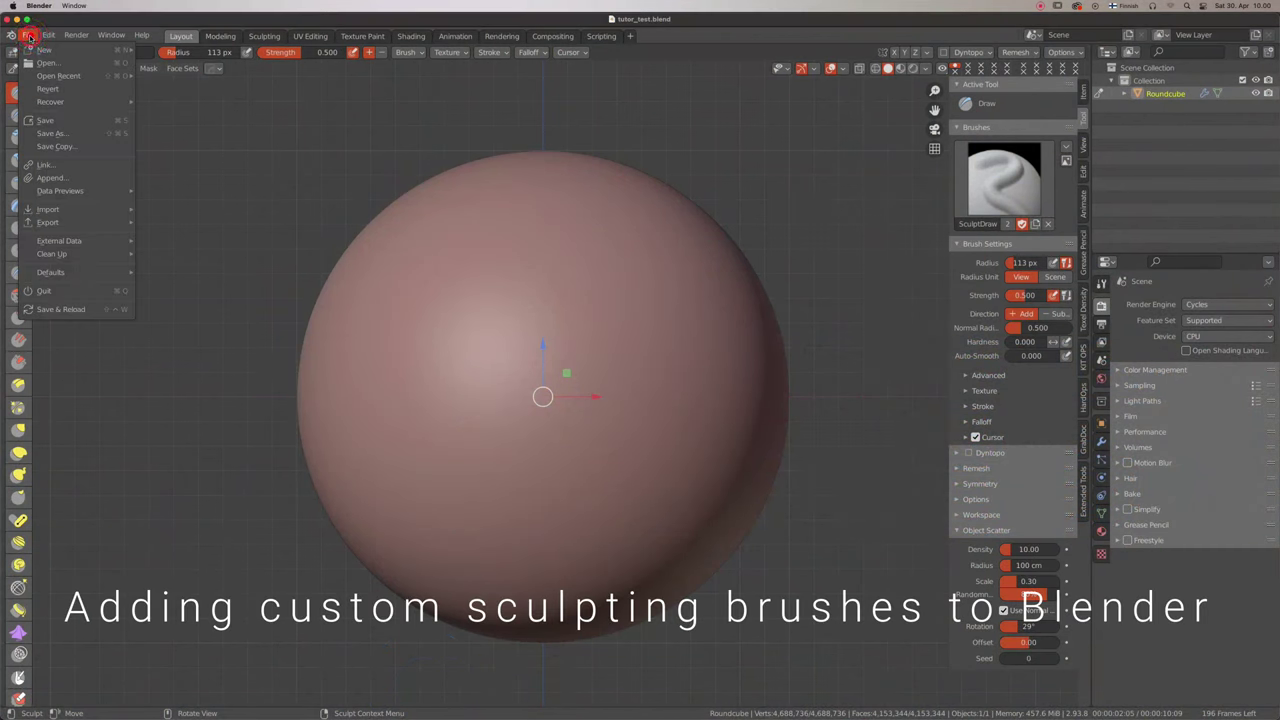
left_click(65, 178)
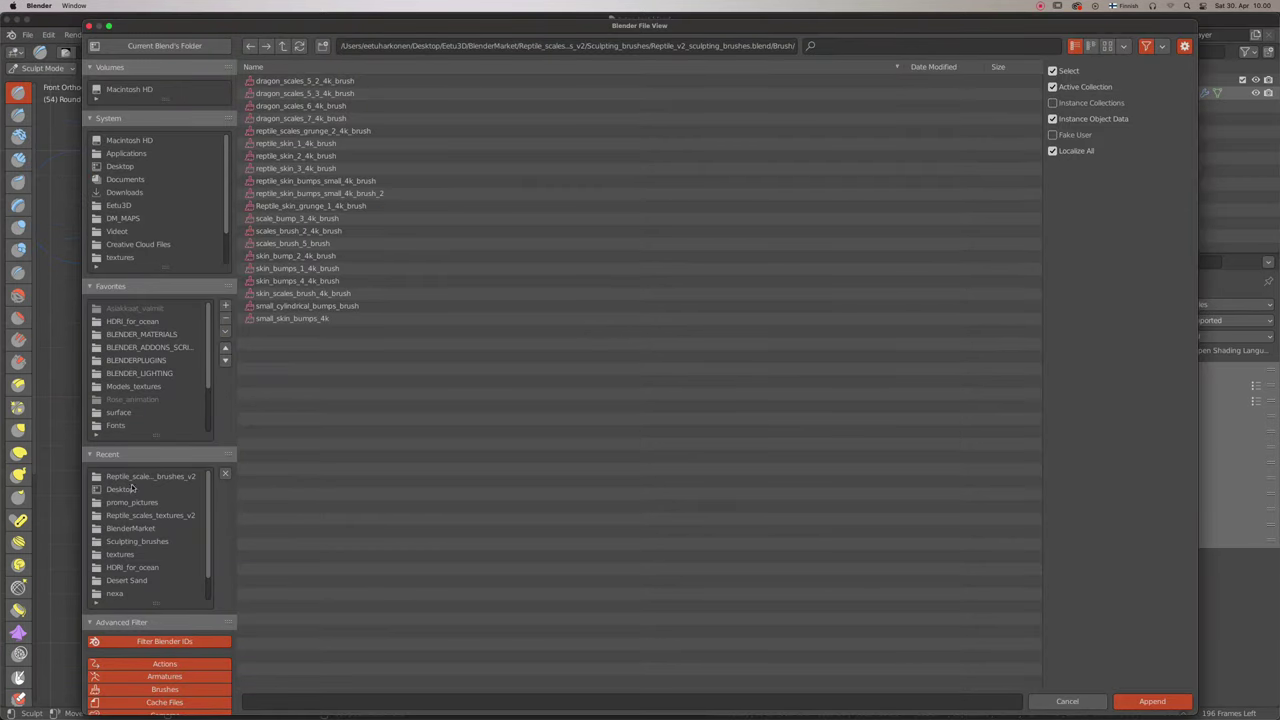
left_click(136, 477)
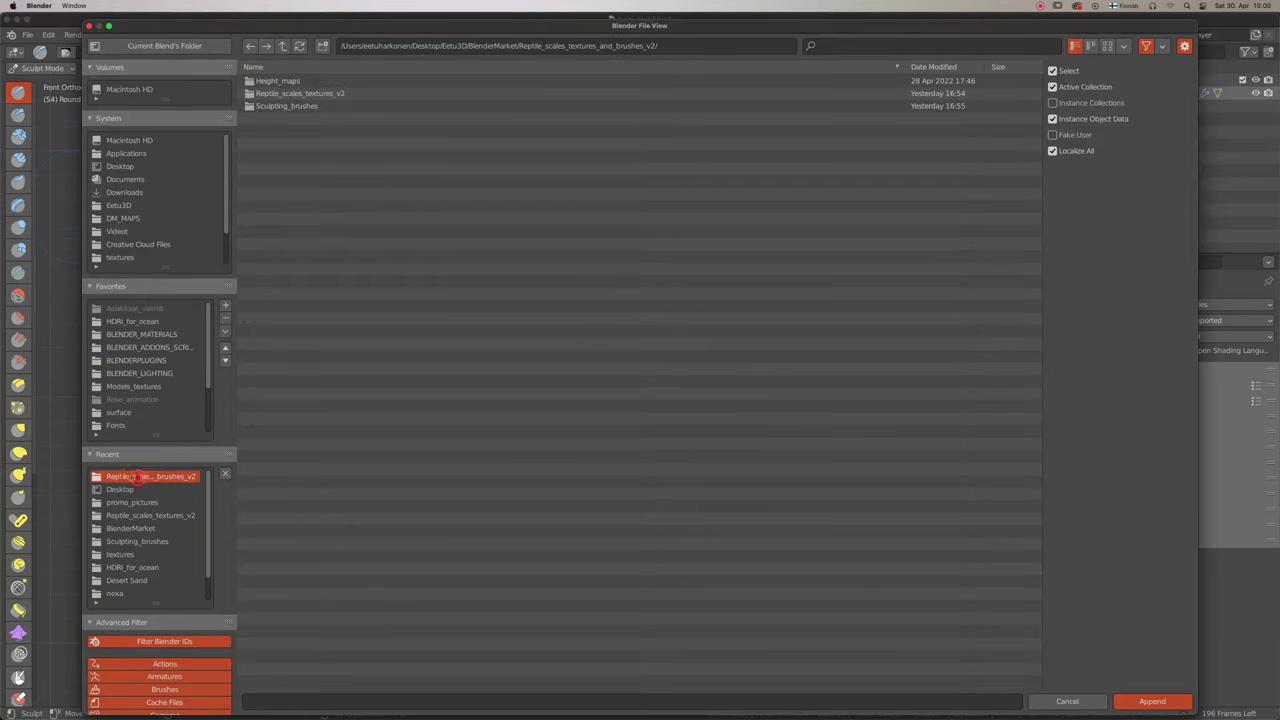
left_click(288, 107)
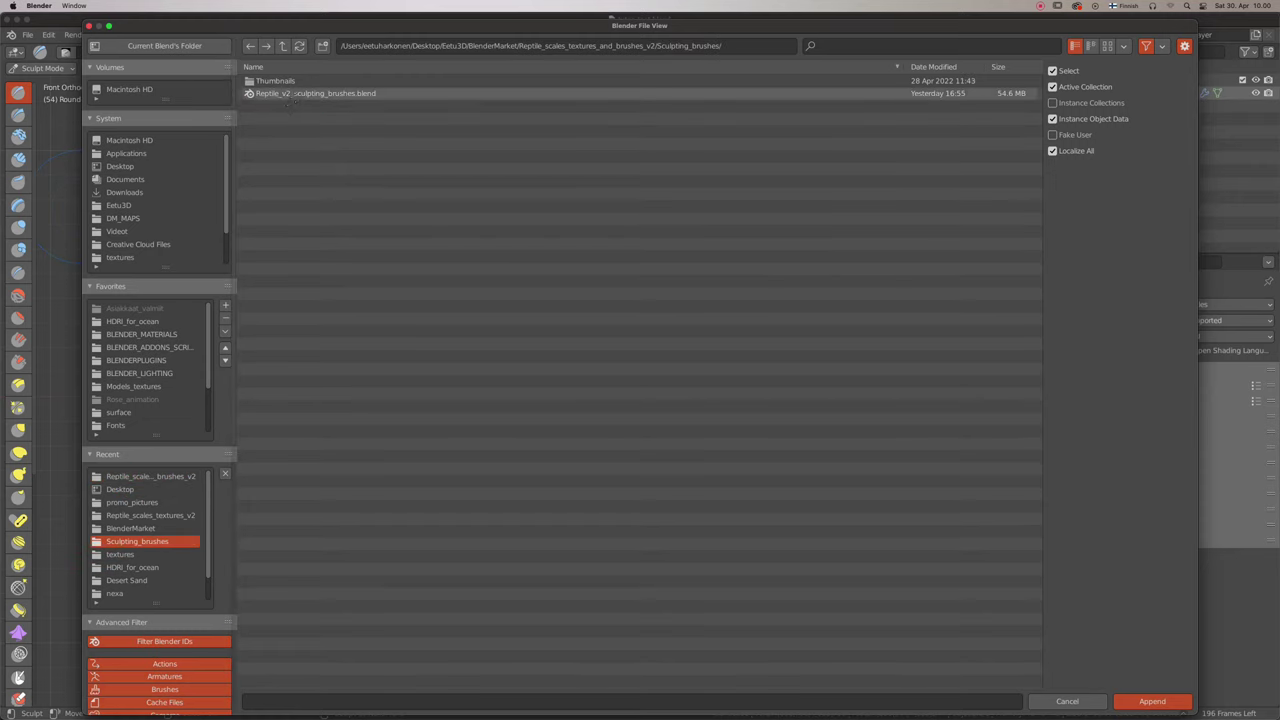
double_click(294, 93)
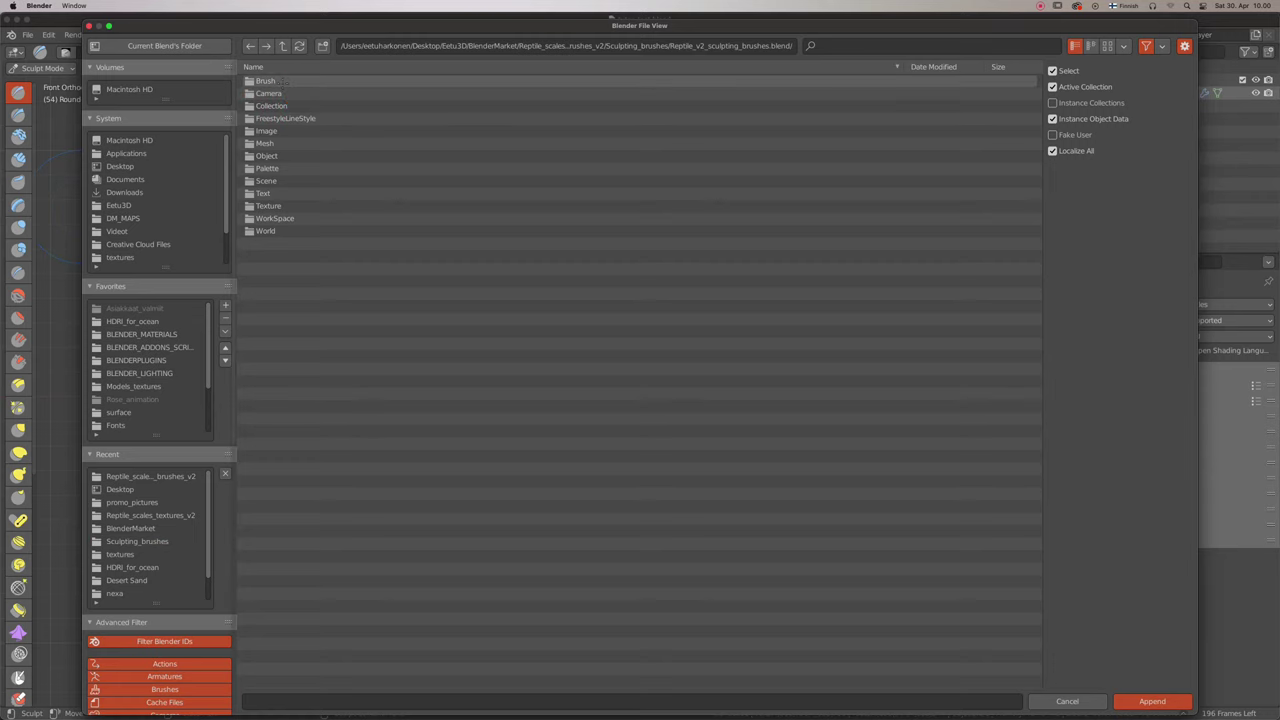
left_click(284, 82)
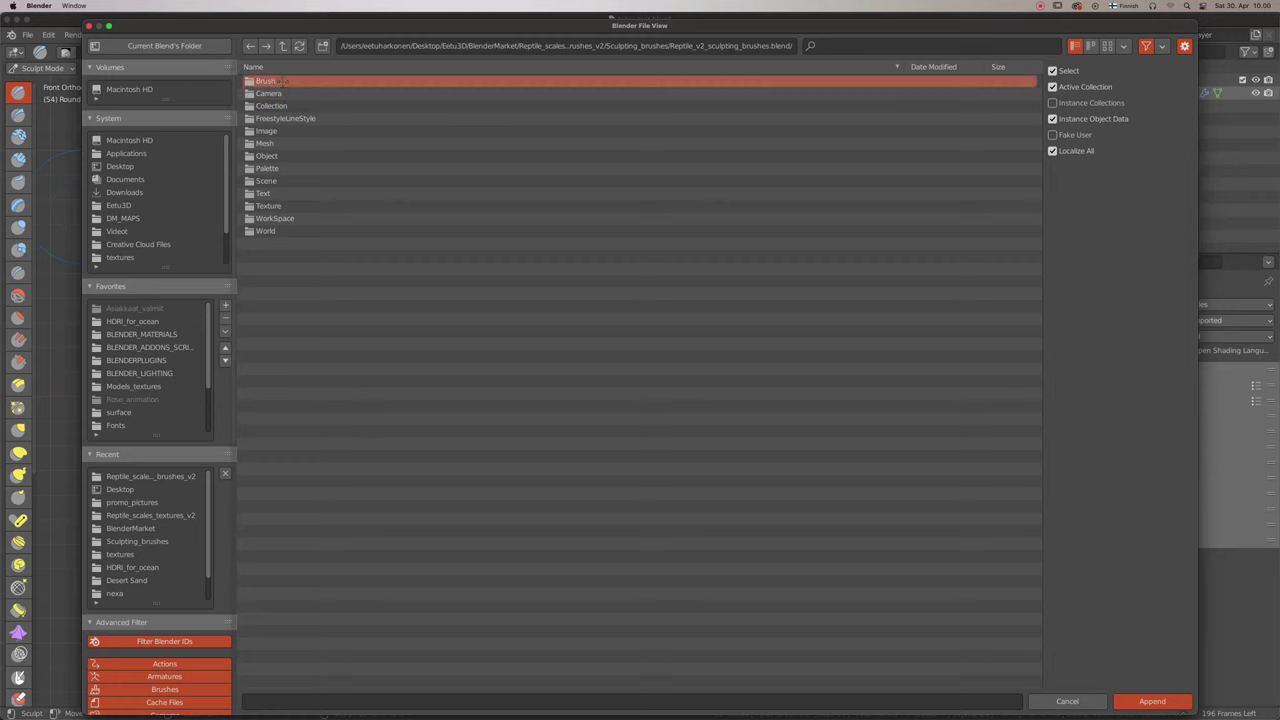
double_click(284, 82)
mouse_move(352, 262)
left_mouse_down()
mouse_move(397, 346)
mouse_move(398, 78)
left_mouse_up()
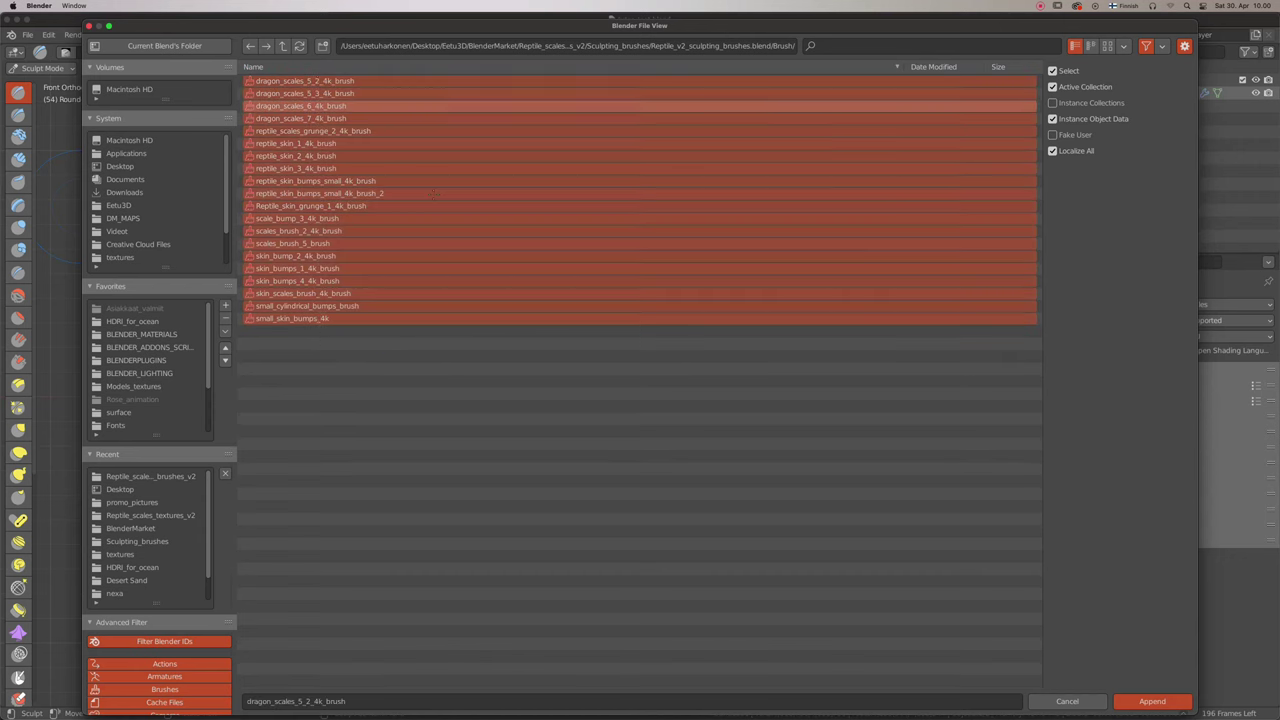
- Append the selected brushes and switch to the skin_bumps_1_4k_brush
left_click(1155, 701)
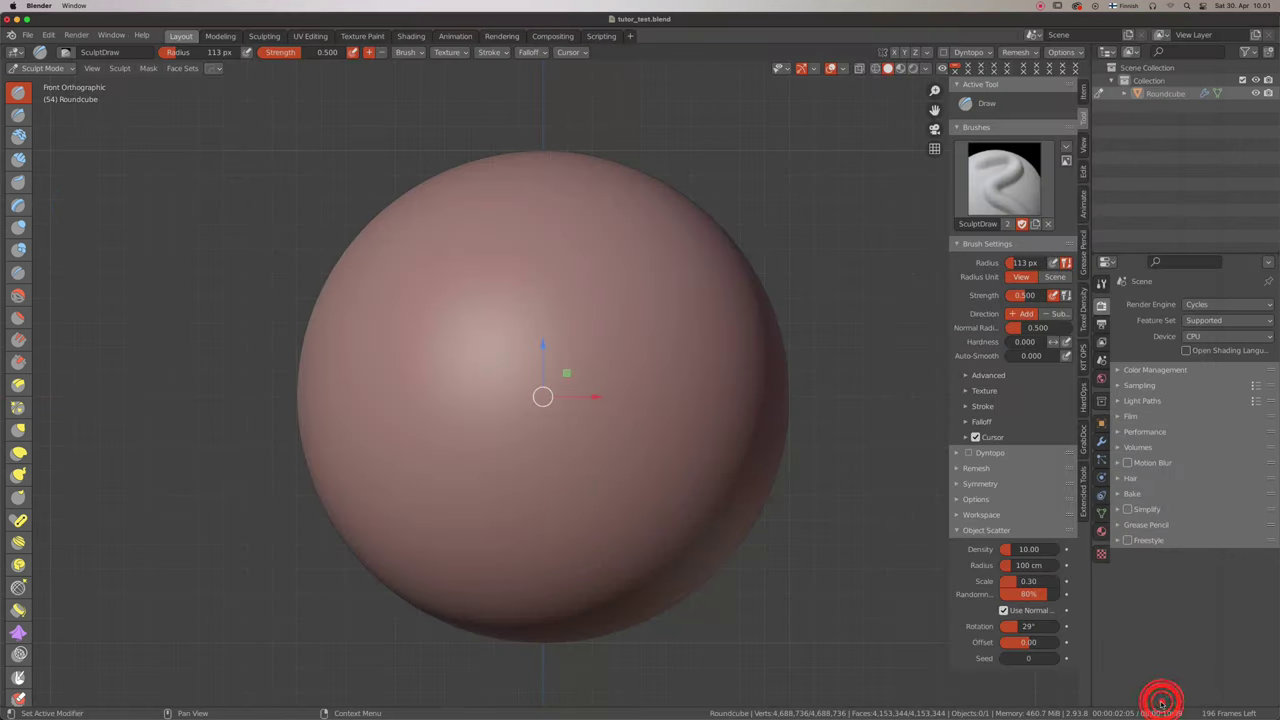
left_click(1020, 195)
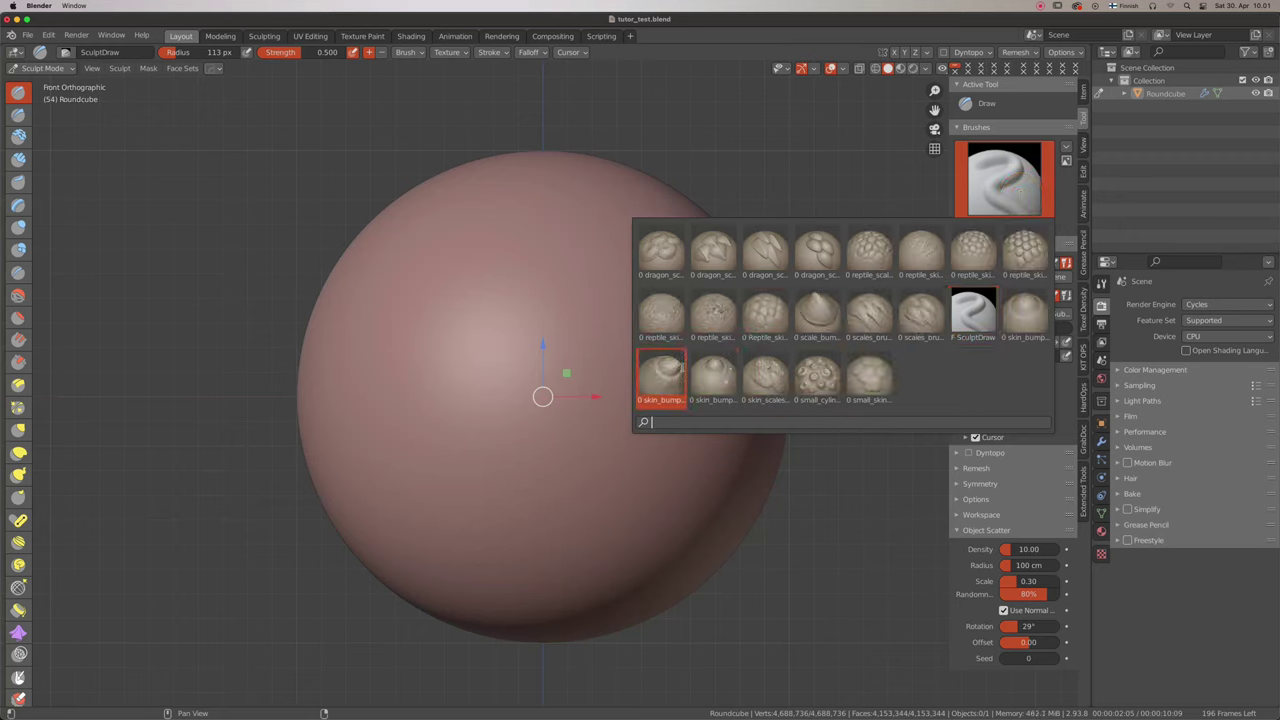
left_click(662, 371)
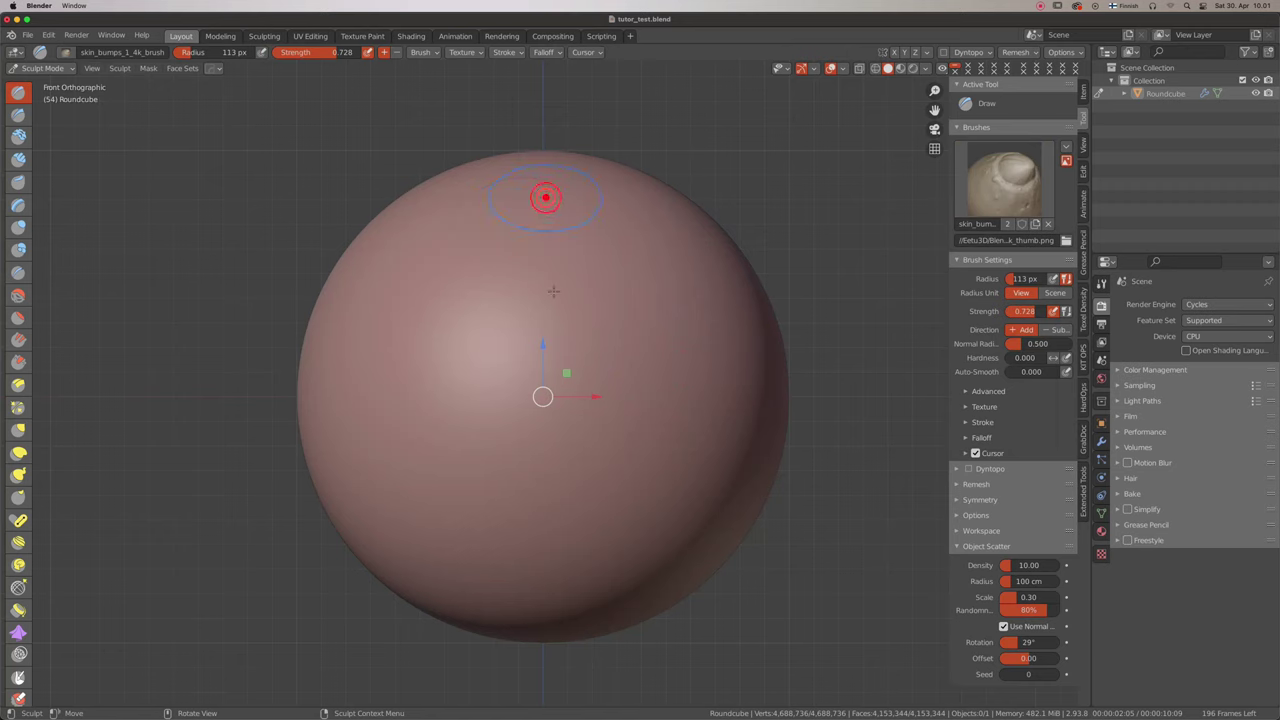
- Stamp four skin-bump craters in a column from the sphere's top to its bottom
left_click_drag(553, 291, 529, 375)
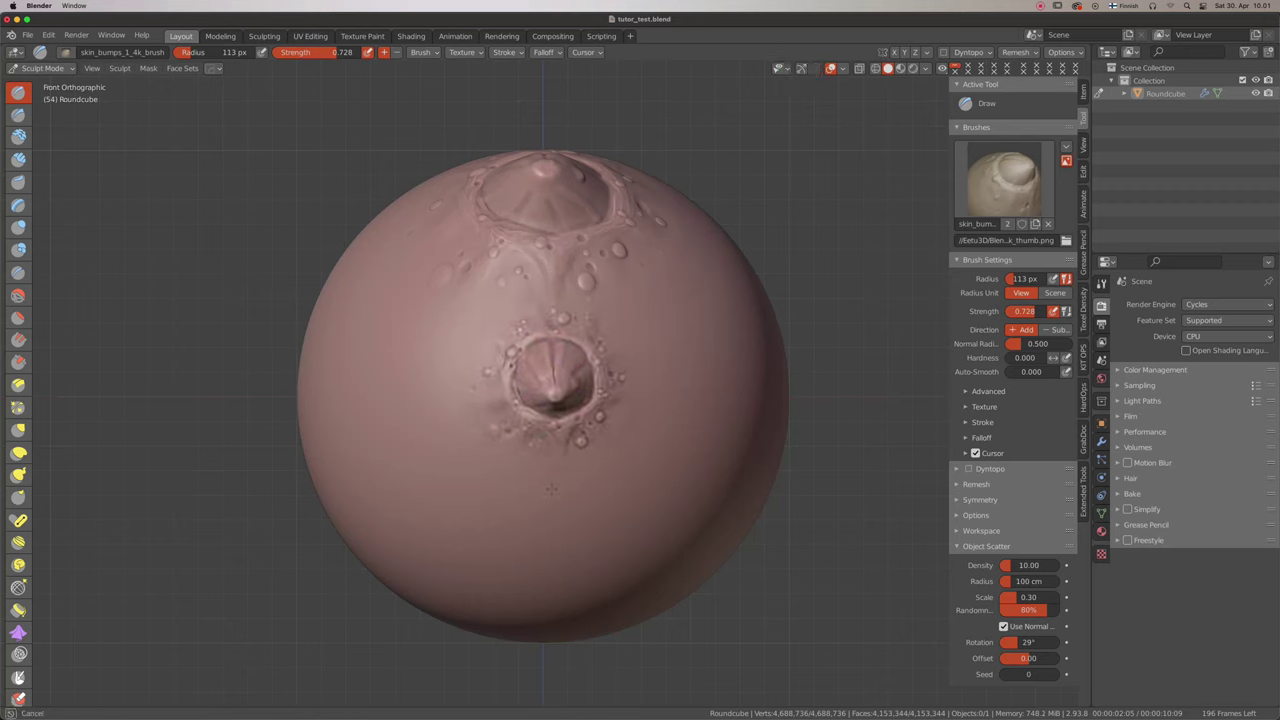
left_click_drag(553, 377, 552, 435)
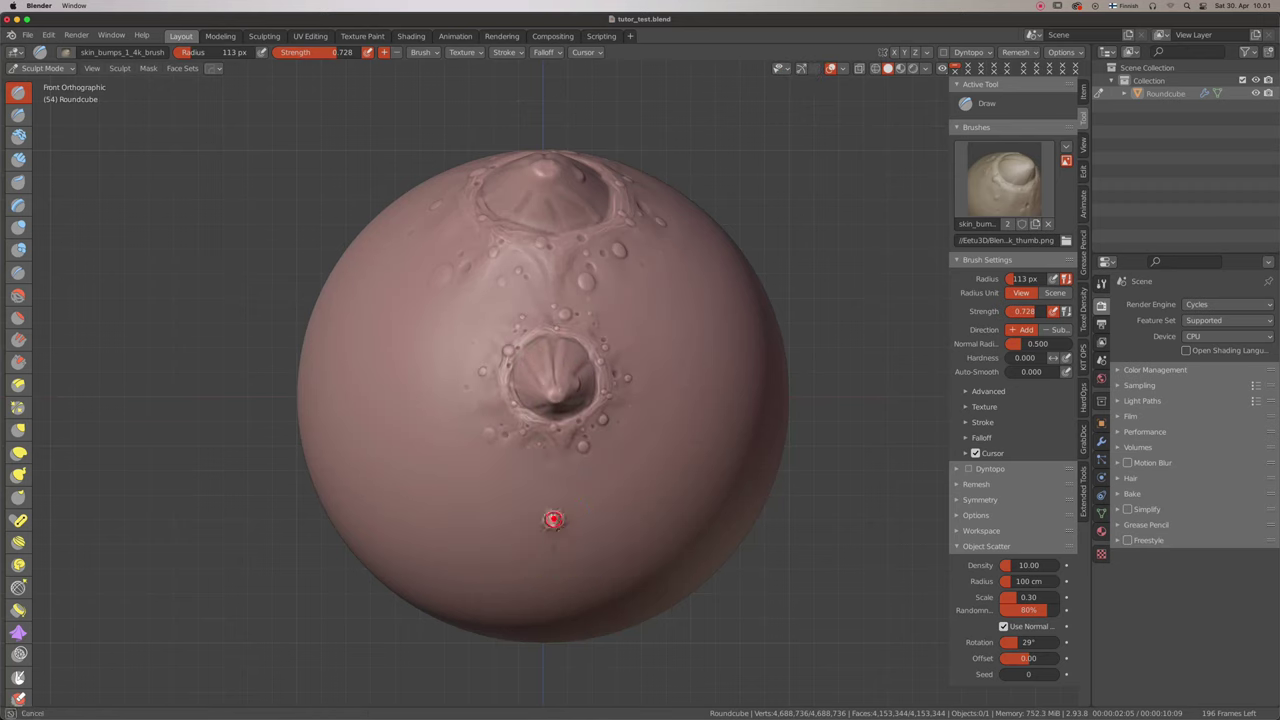
left_click_drag(553, 519, 553, 558)
middle_click_drag(619, 468, 623, 463)
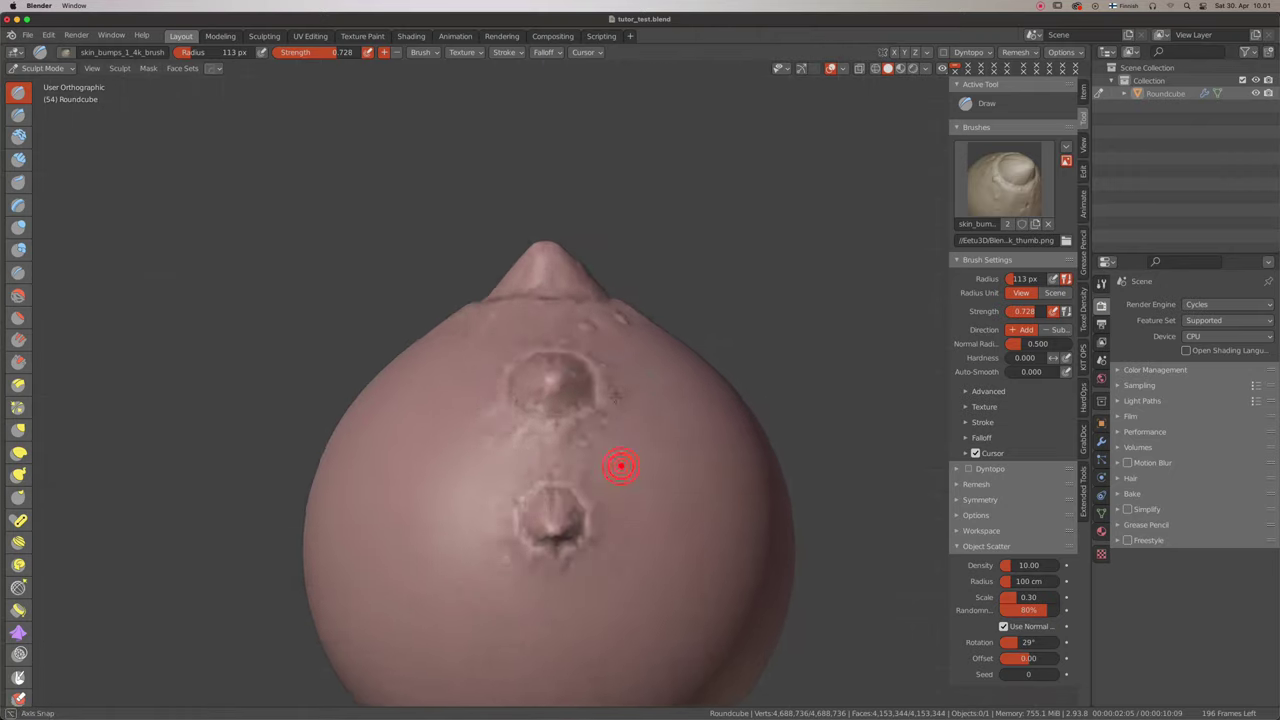
left_click_drag(559, 643, 556, 686)
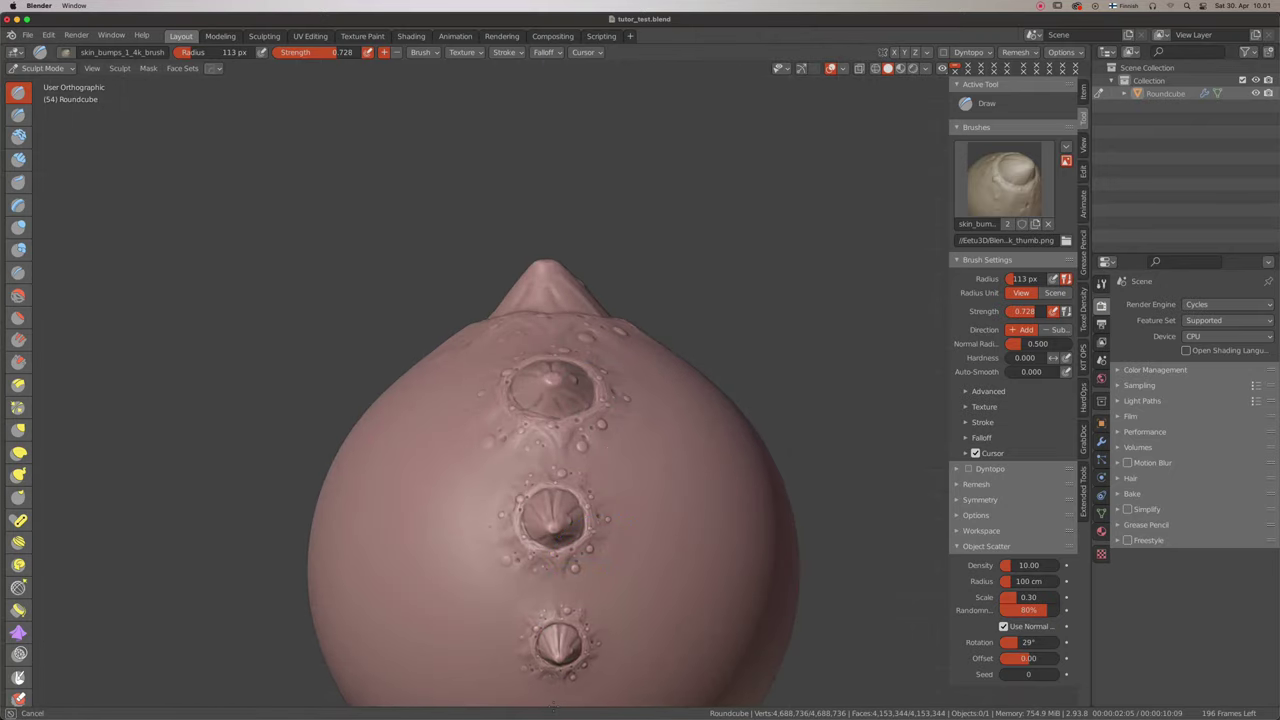
middle_click_drag(556, 686, 628, 568)
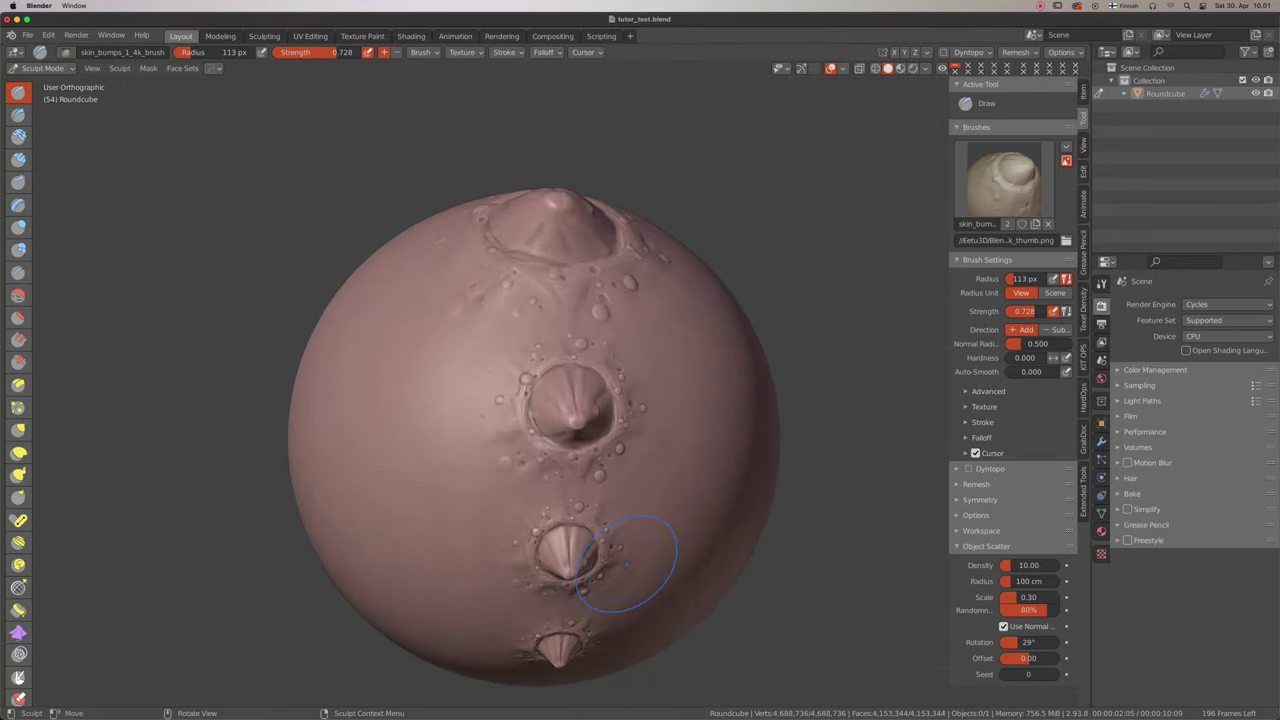
- Paint a mask over the central crater and around the top crater
key("m")
left_click_drag(590, 420, 586, 395, "ctrl")
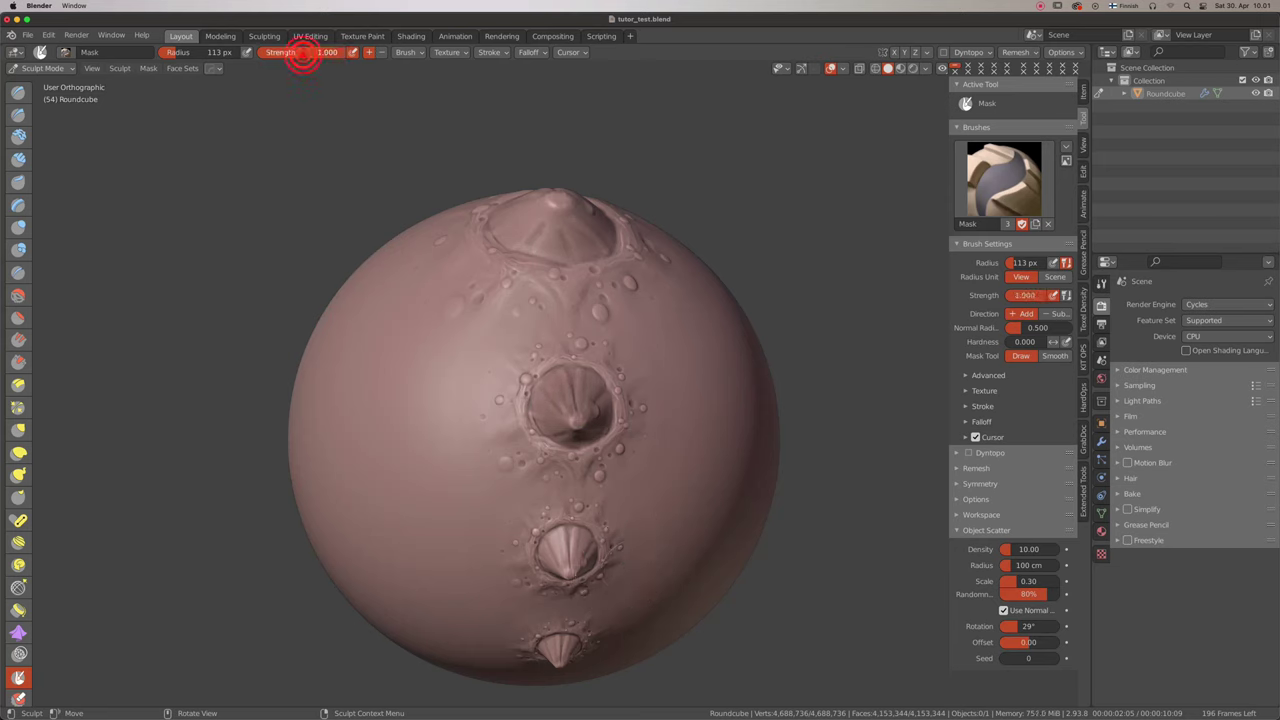
left_click_drag(548, 357, 600, 395)
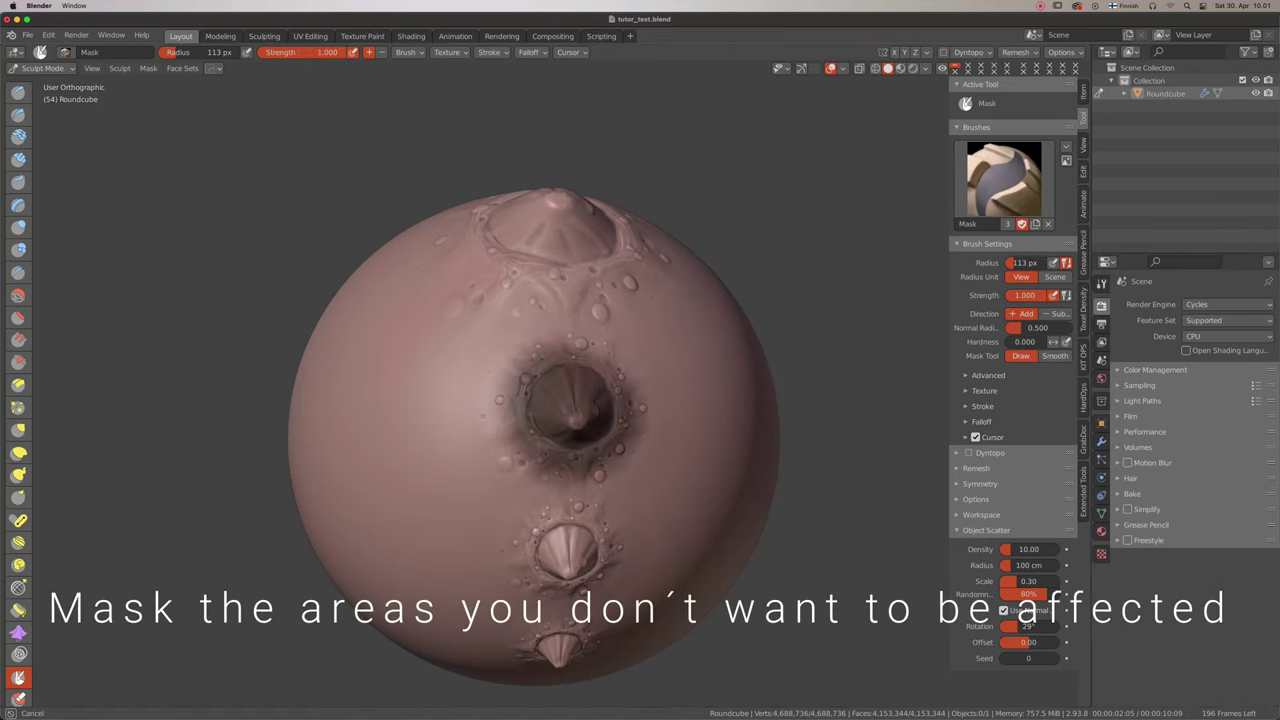
mouse_move(600, 395)
middle_mouse_down()
mouse_move(567, 394)
mouse_move(571, 170)
middle_mouse_up()
left_click_drag(571, 166, 520, 240)
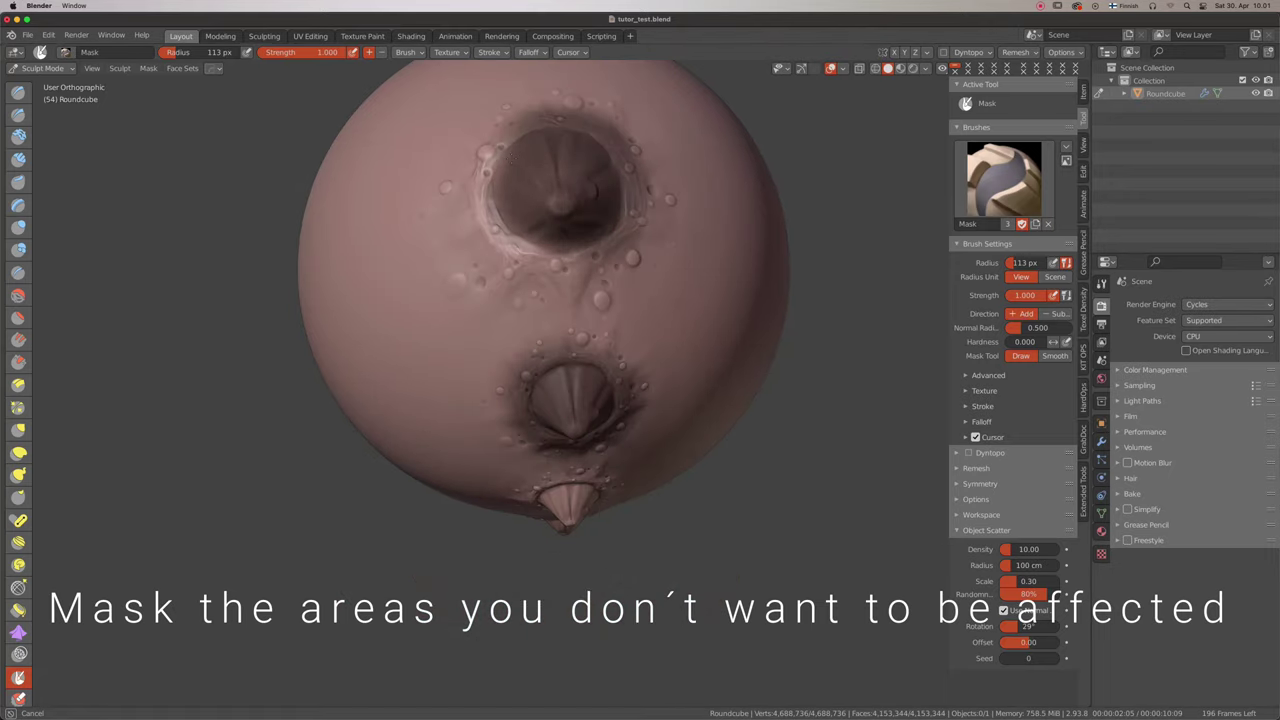
mouse_move(570, 280)
left_mouse_down()
mouse_move(628, 216)
mouse_move(548, 112)
mouse_move(473, 217)
left_mouse_up()
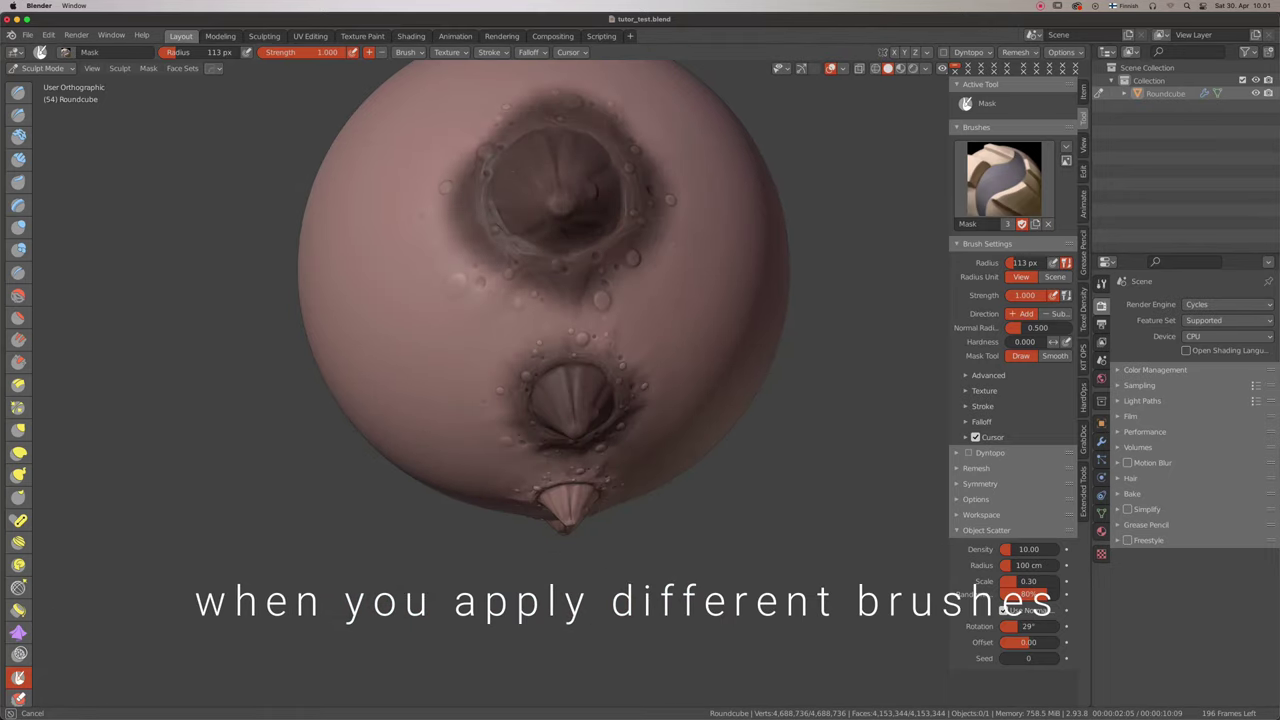
- Mask the middle and bottom craters, then return to the skin_bumps brush
middle_click_drag(620, 377, 571, 428)
left_click_drag(571, 428, 560, 470)
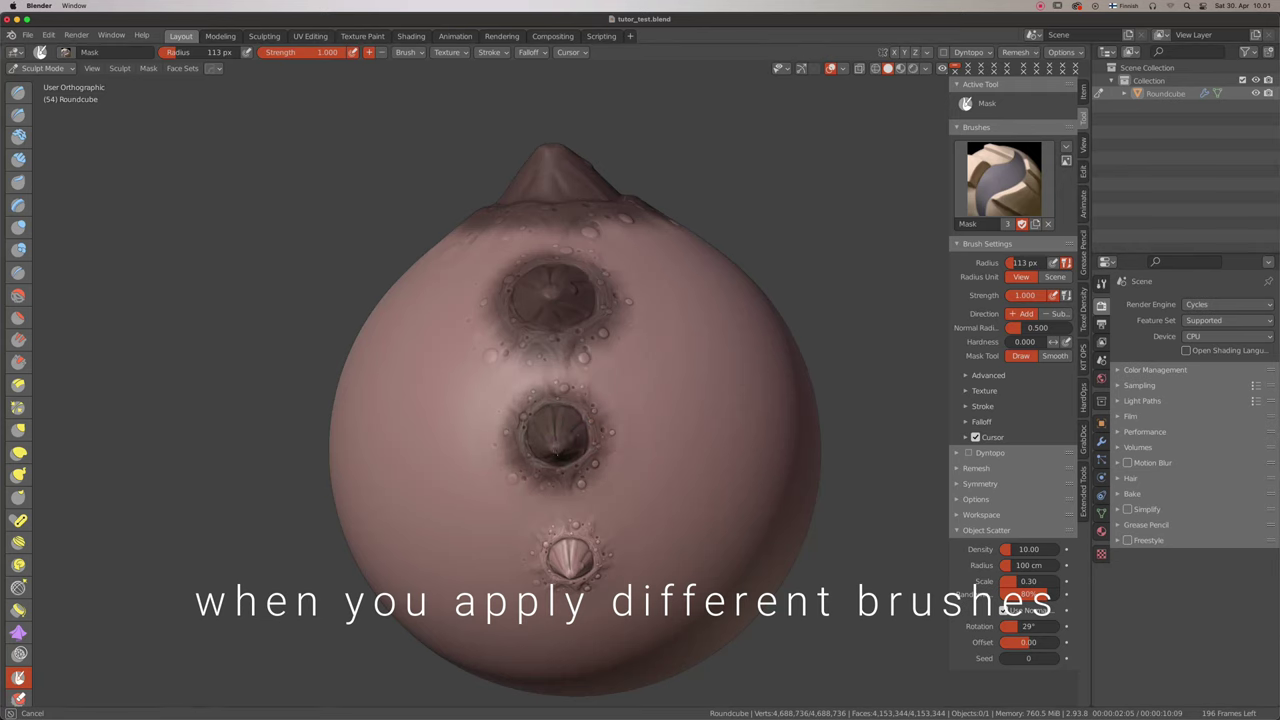
middle_click_drag(563, 549, 580, 447)
left_click_drag(586, 543, 570, 590)
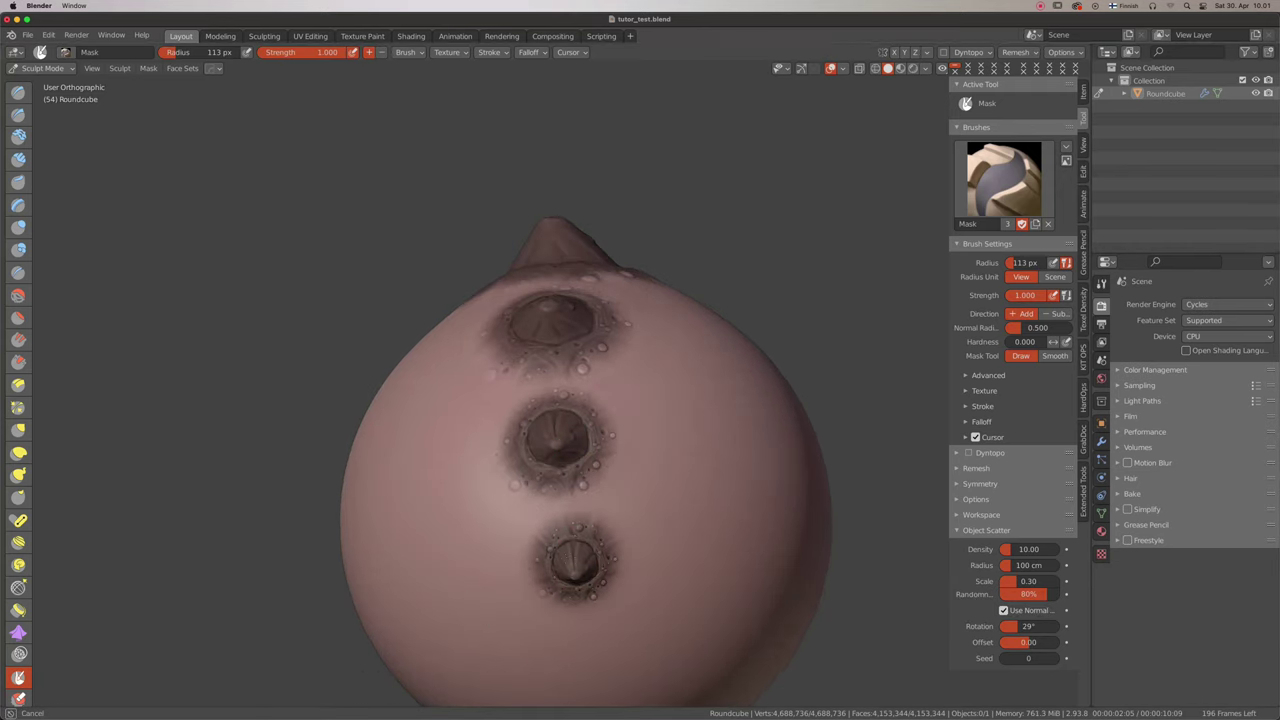
middle_click_drag(560, 470, 563, 420)
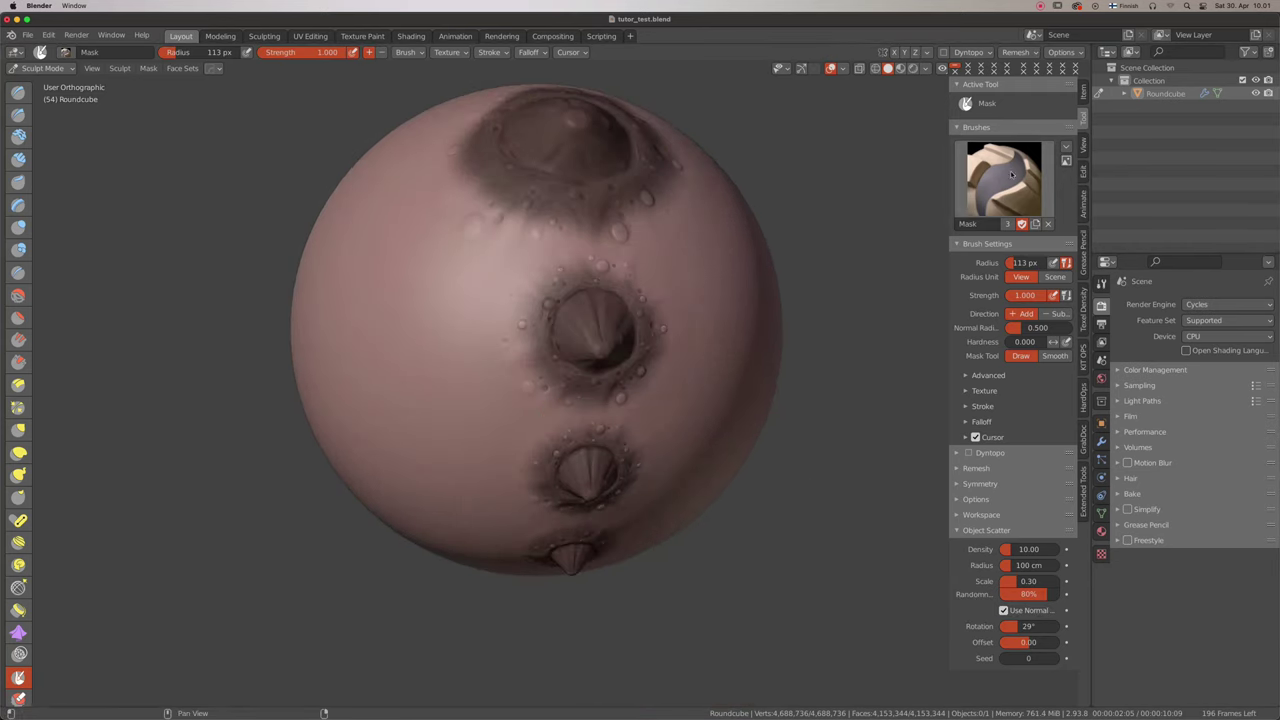
left_click(18, 91)
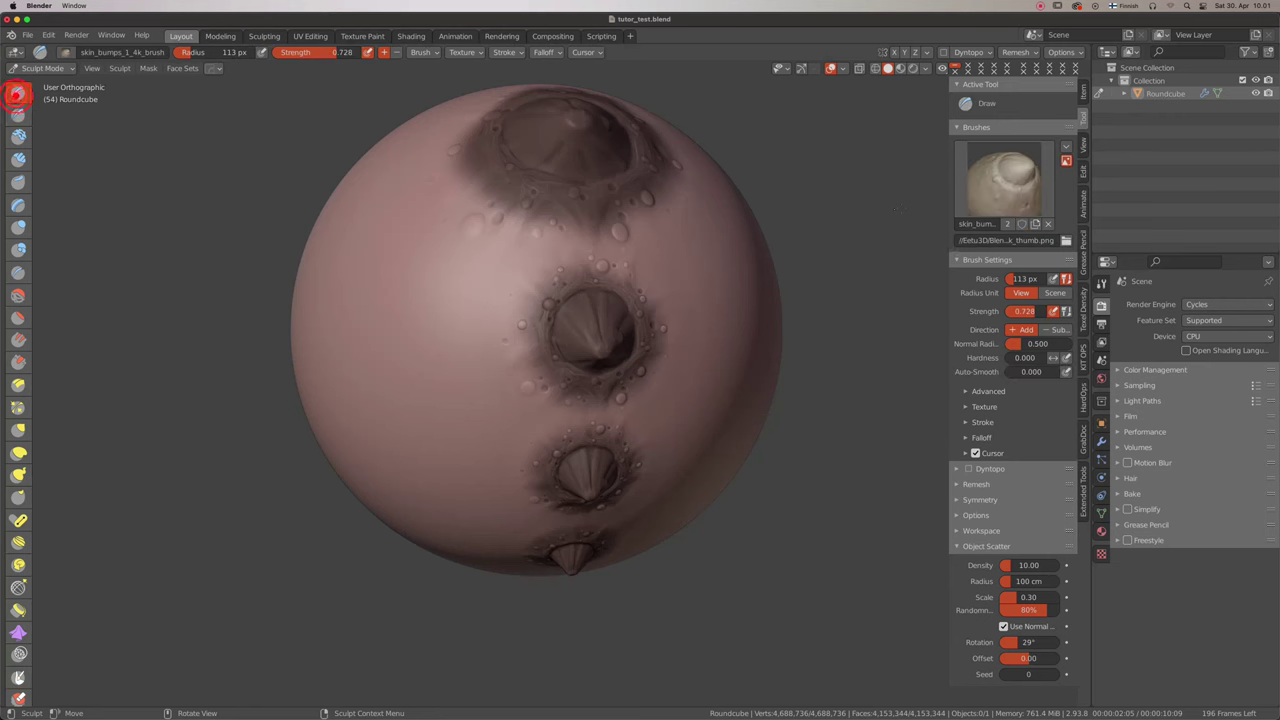
- Switch to reptile_skin_1_4k_brush and sculpt reptile-skin patches on the unmasked upper area
left_click(983, 190)
left_click(920, 251)
middle_click_drag(614, 297, 468, 291)
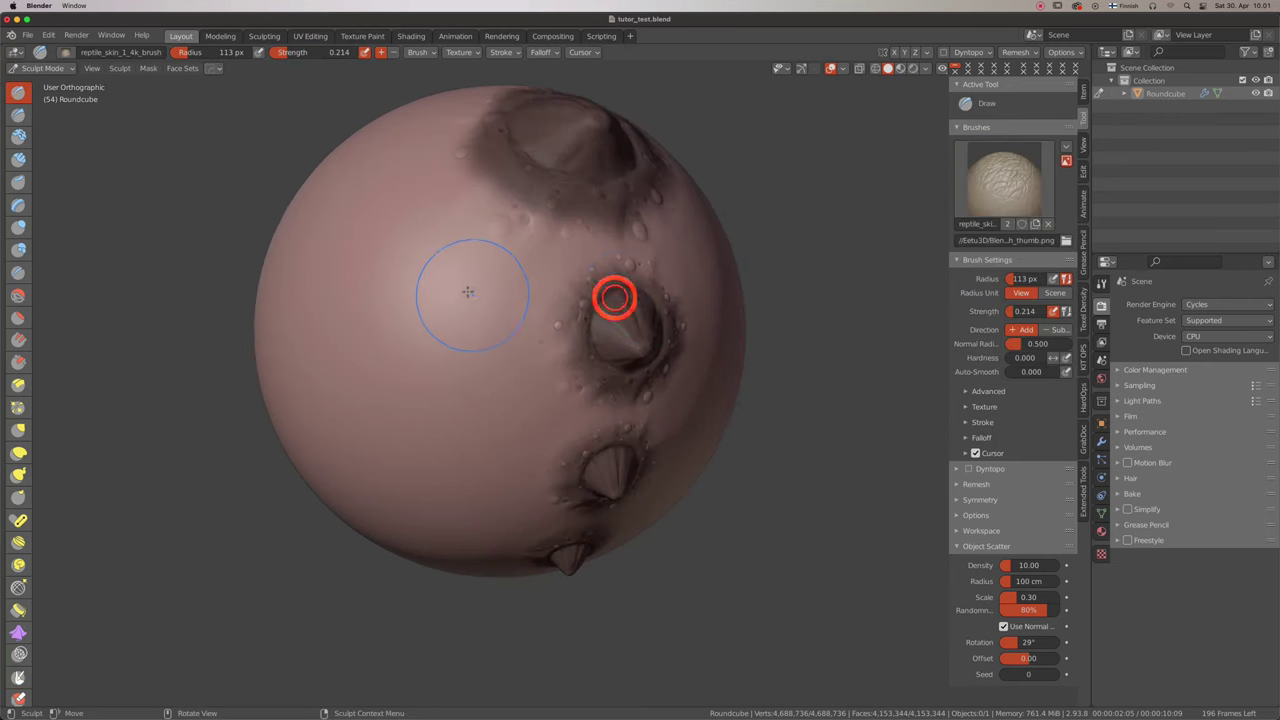
left_click_drag(480, 304, 550, 376)
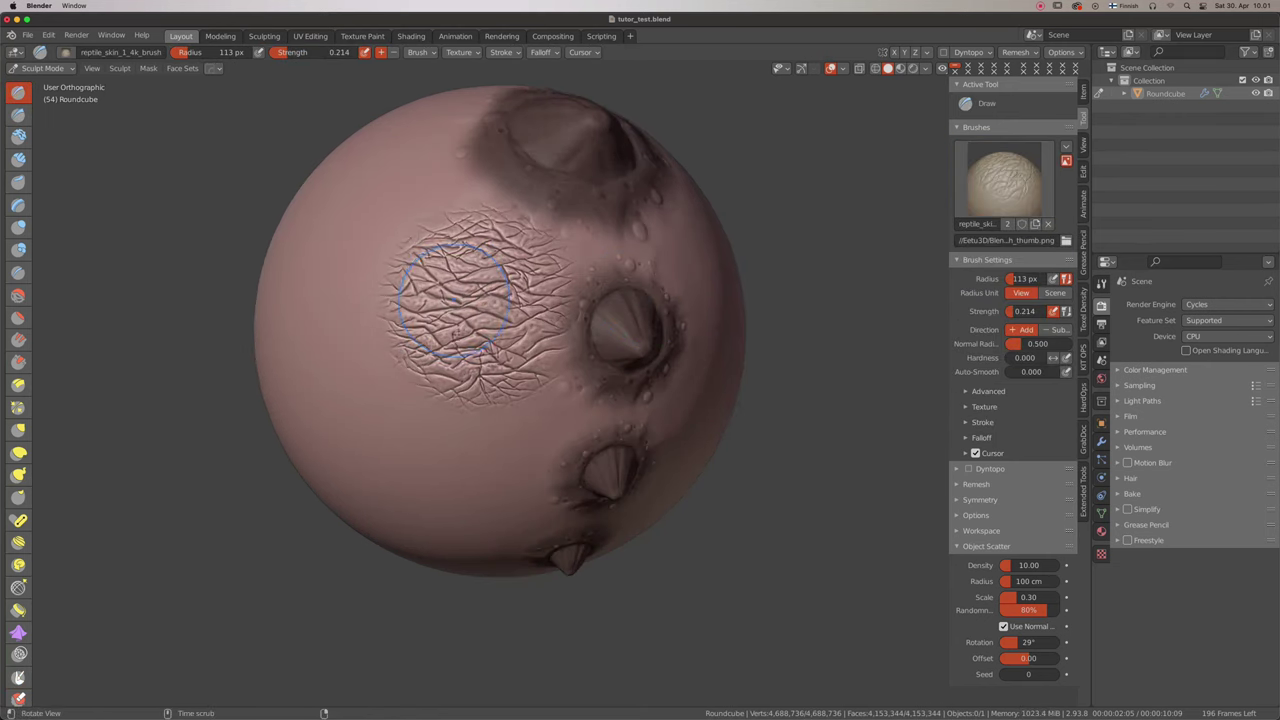
middle_click_drag(455, 302, 428, 286)
left_click_drag(428, 286, 499, 252)
- Extend the reptile skin across the upper sphere and to the right of the crater
middle_click_drag(499, 252, 485, 148)
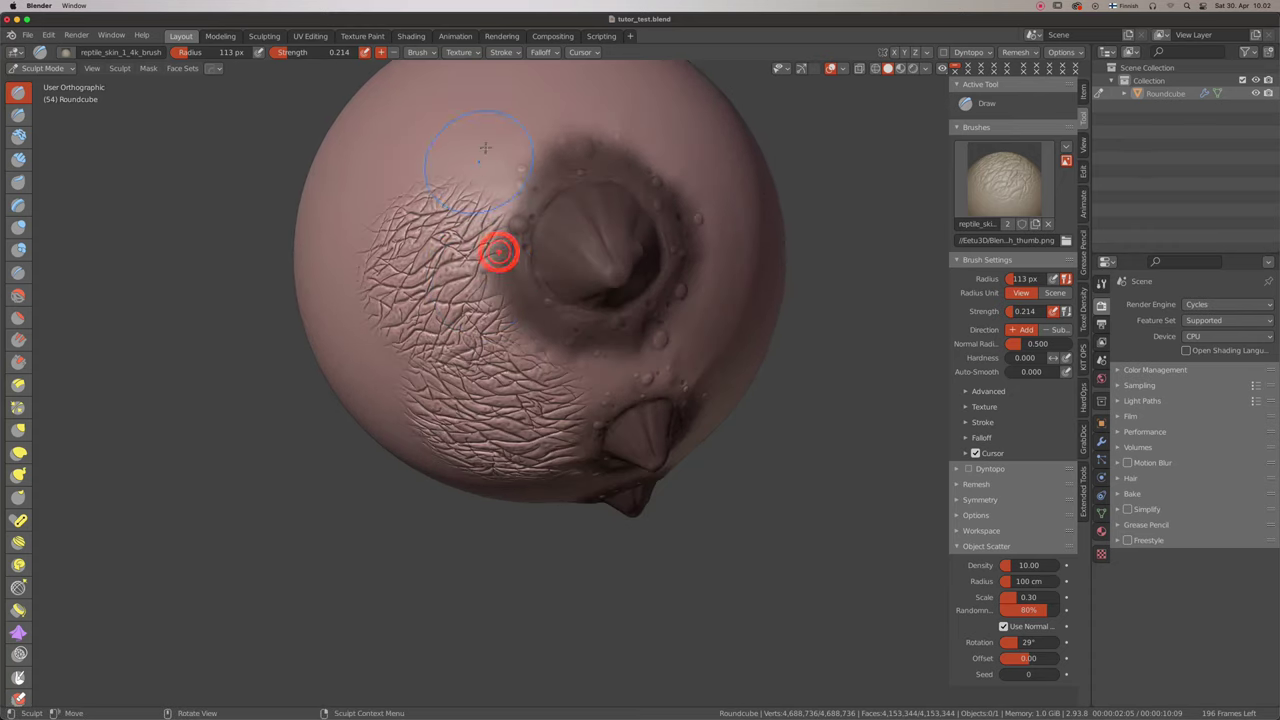
left_click_drag(488, 116, 560, 88)
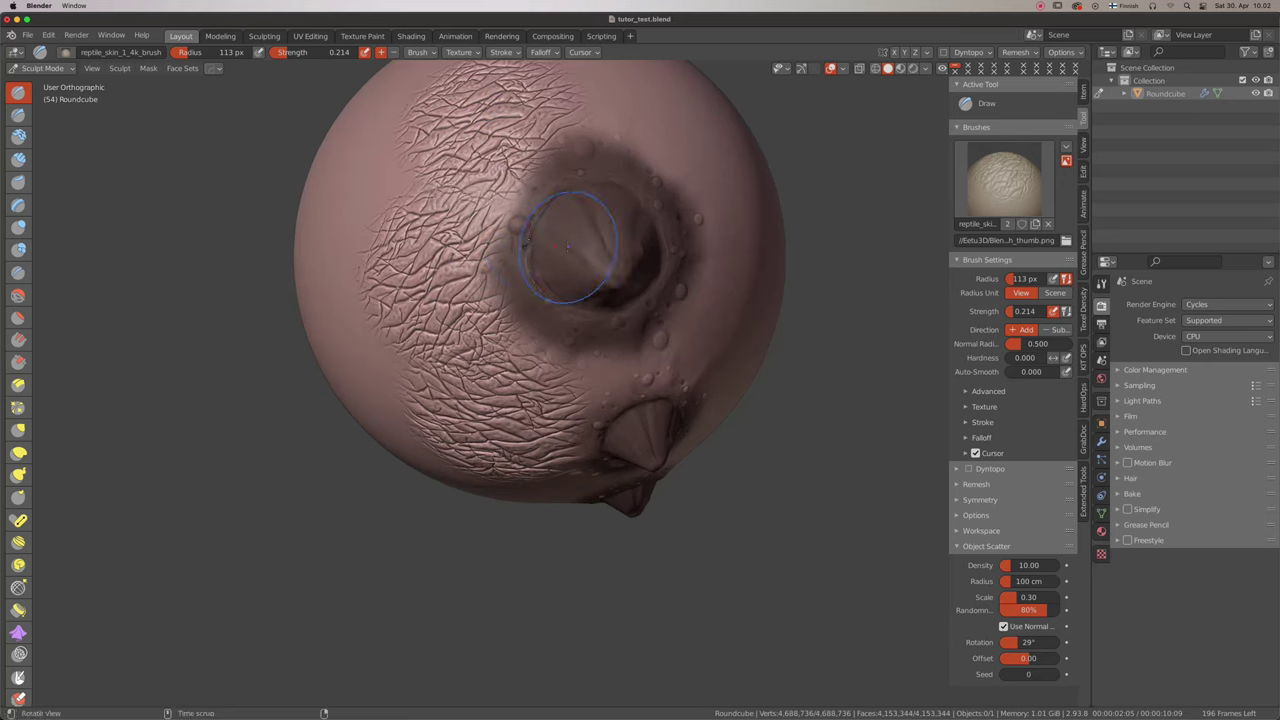
middle_click_drag(560, 88, 555, 245)
left_click_drag(623, 177, 680, 330)
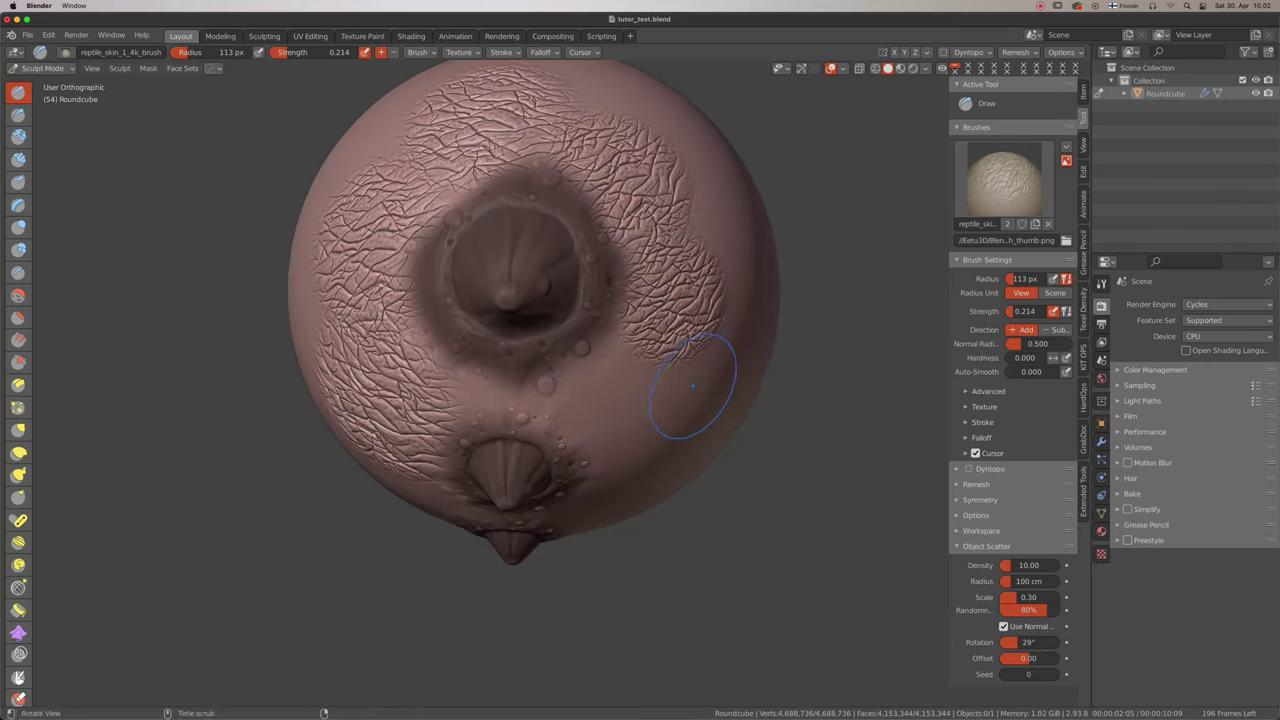
middle_click_drag(700, 386, 694, 378)
left_click(591, 372)
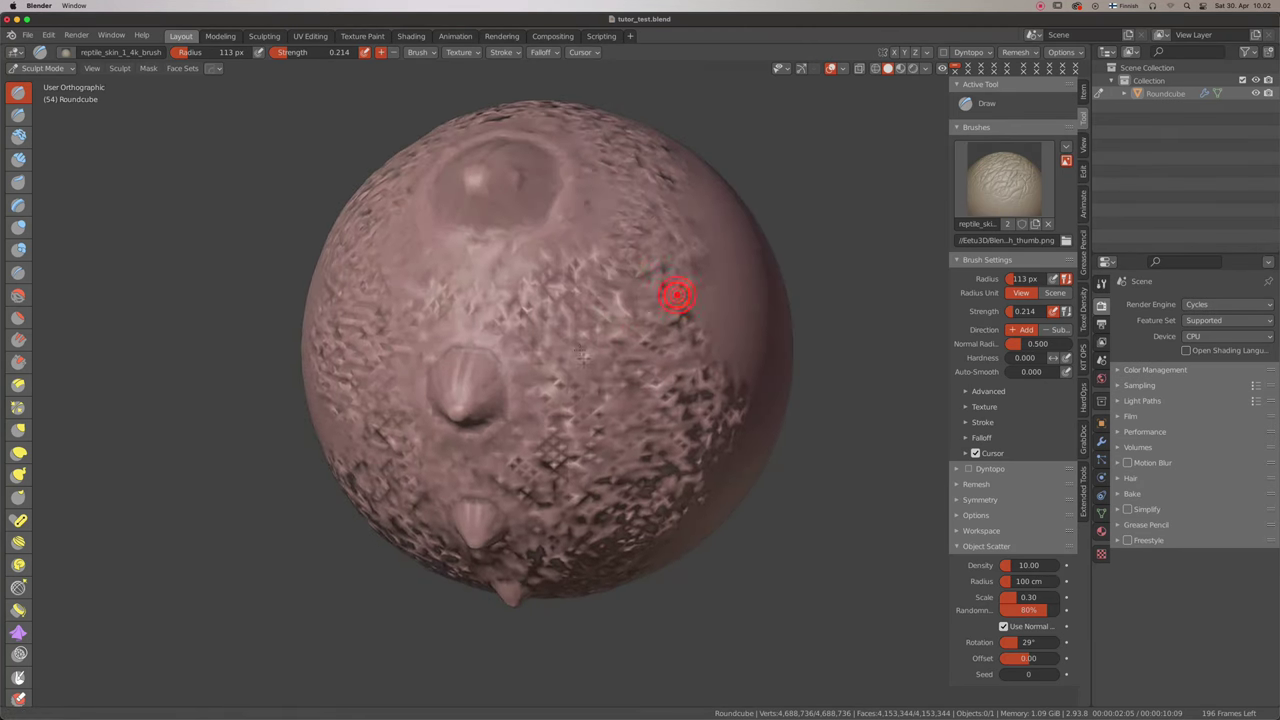
mouse_move(677, 286)
middle_mouse_down()
mouse_move(635, 374)
mouse_move(720, 345)
middle_mouse_up()
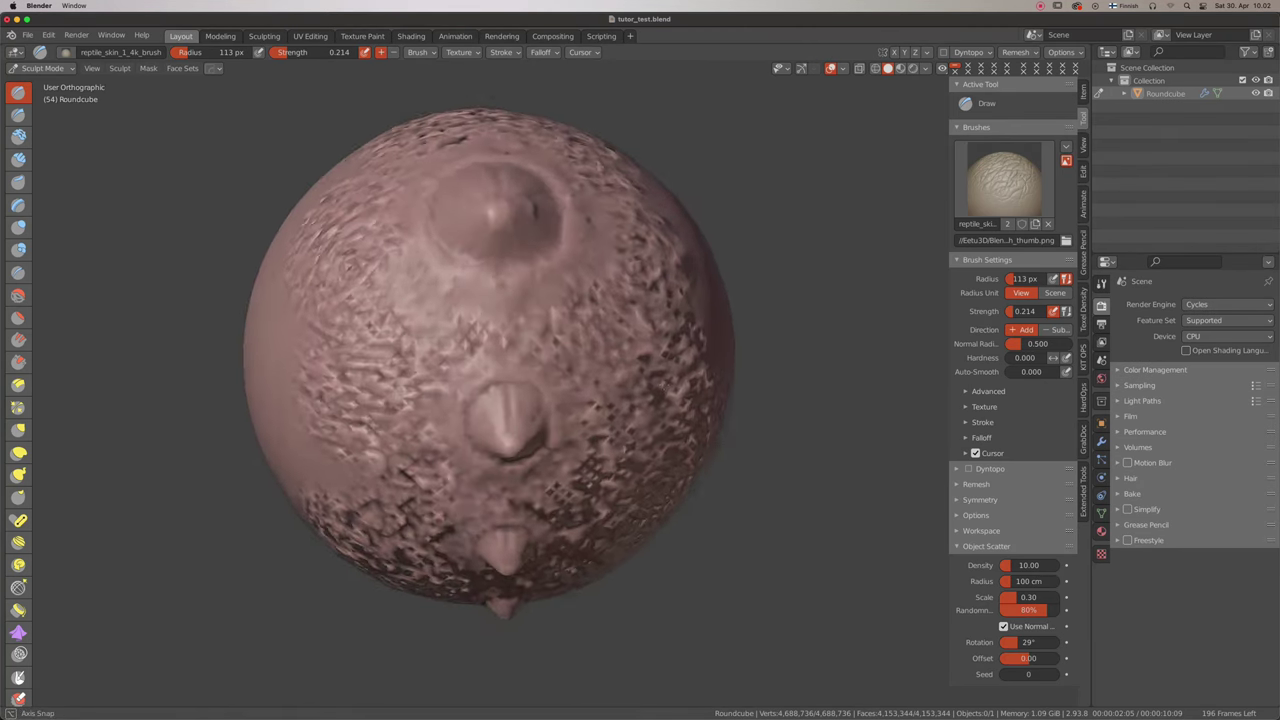
- Pick dragon_scales_5_2_4k_brush and stamp scales on the smooth side, undoing one misplaced stamp
left_click(1004, 180)
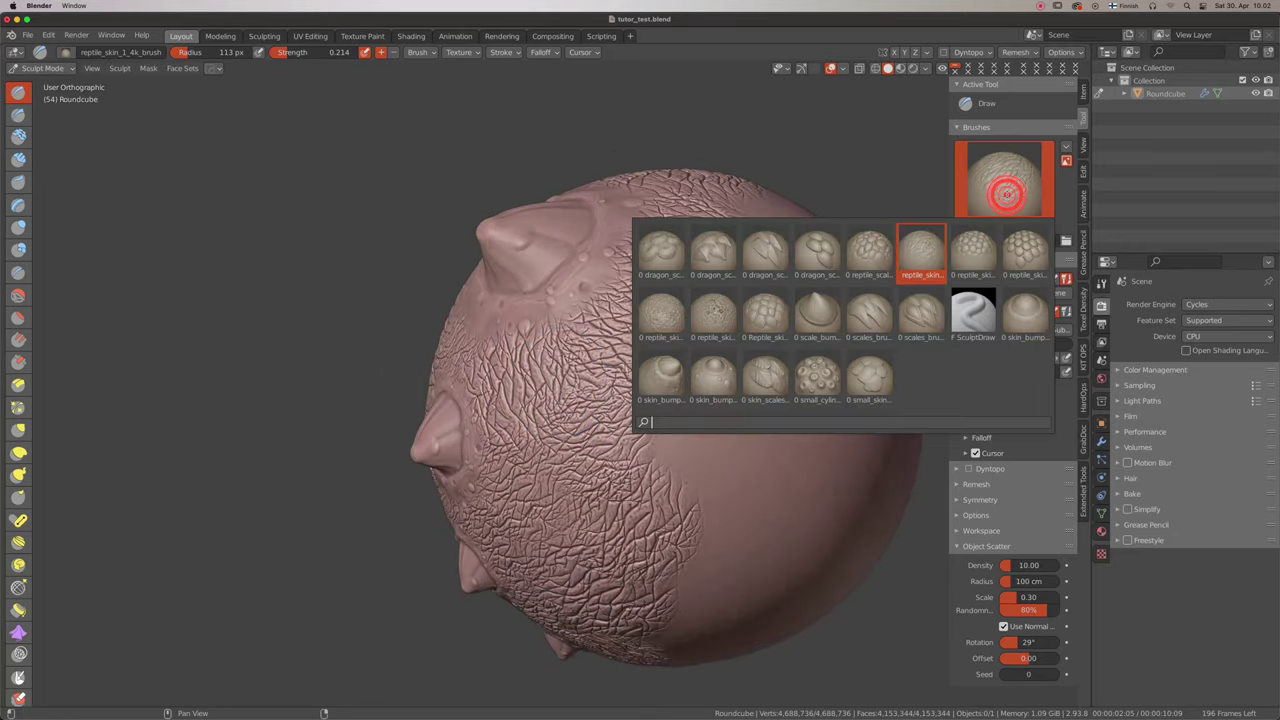
left_click(713, 250)
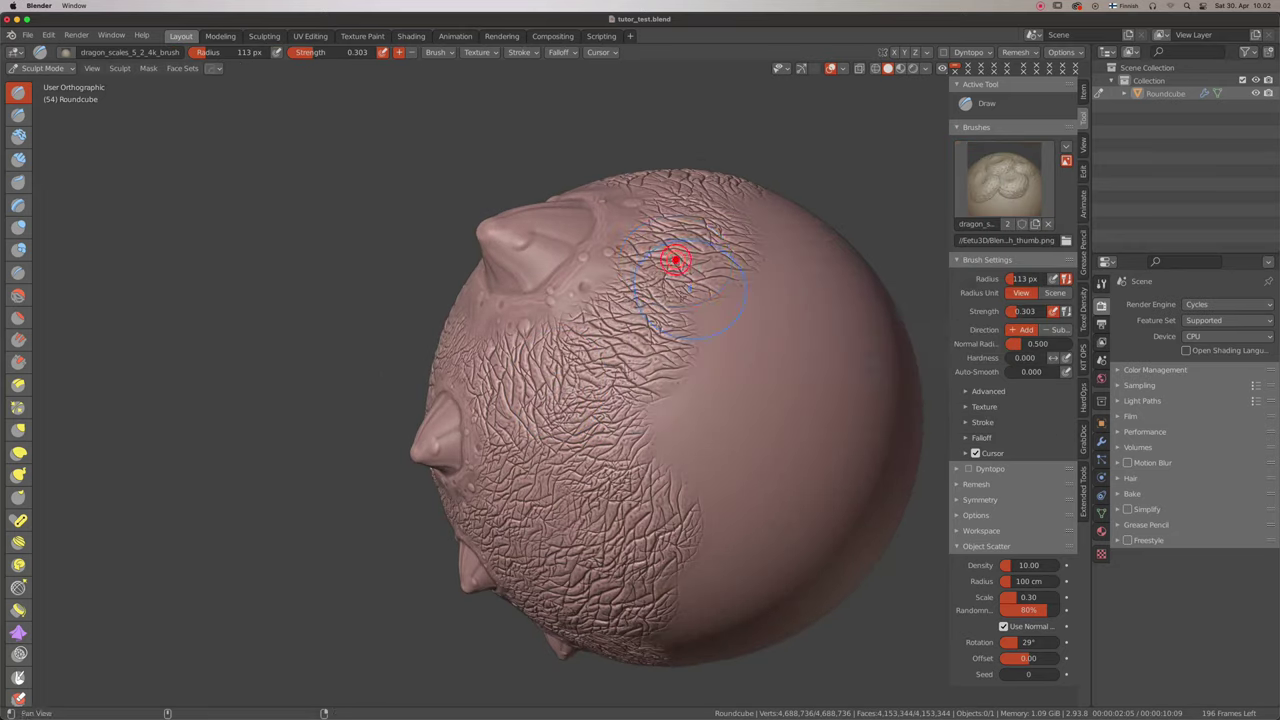
mouse_move(677, 257)
middle_mouse_down()
mouse_move(572, 289)
mouse_move(543, 277)
middle_mouse_up()
middle_click_drag(571, 346, 443, 329)
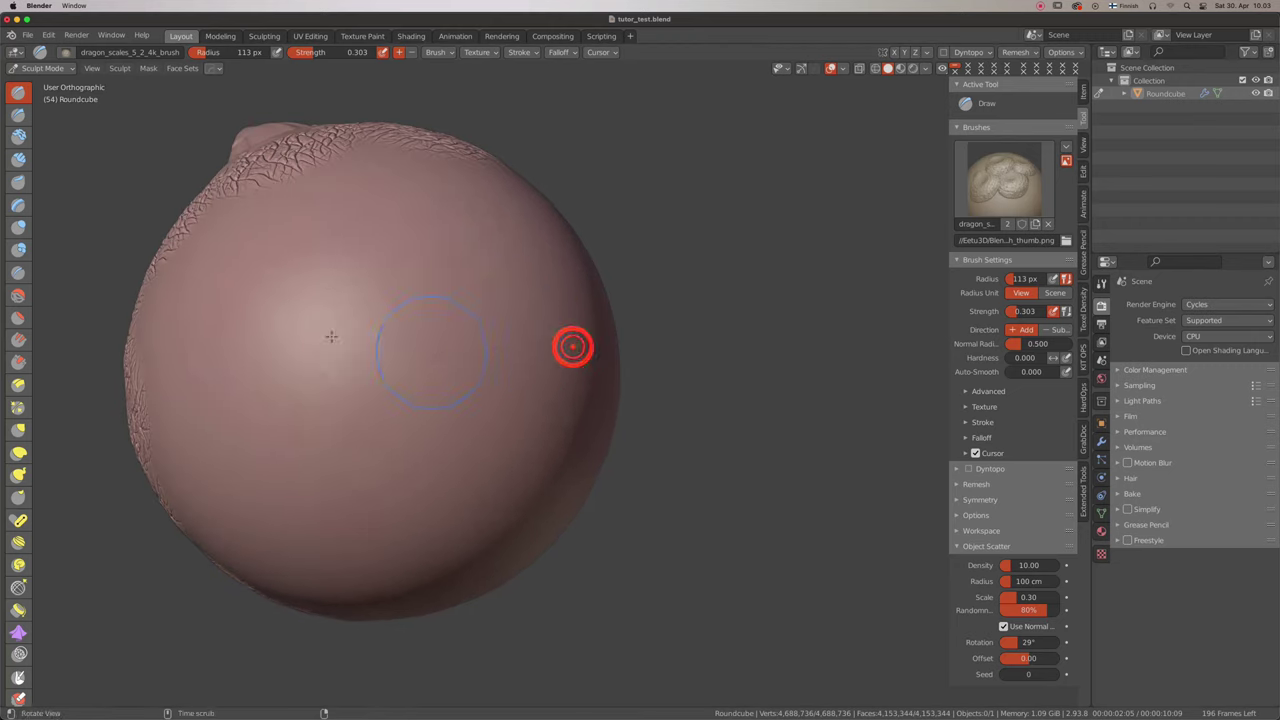
left_click_drag(410, 289, 455, 330)
middle_click_drag(458, 335, 433, 197)
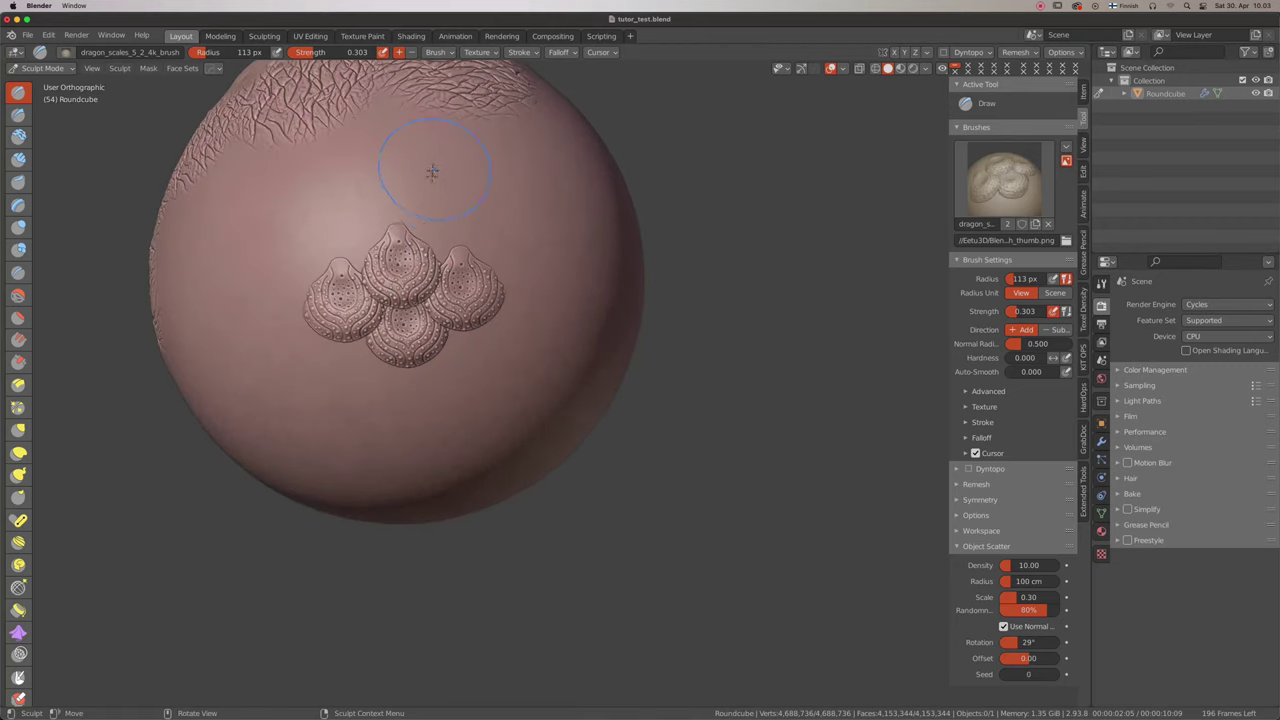
left_click_drag(432, 172, 429, 194)
key("ctrl+z")
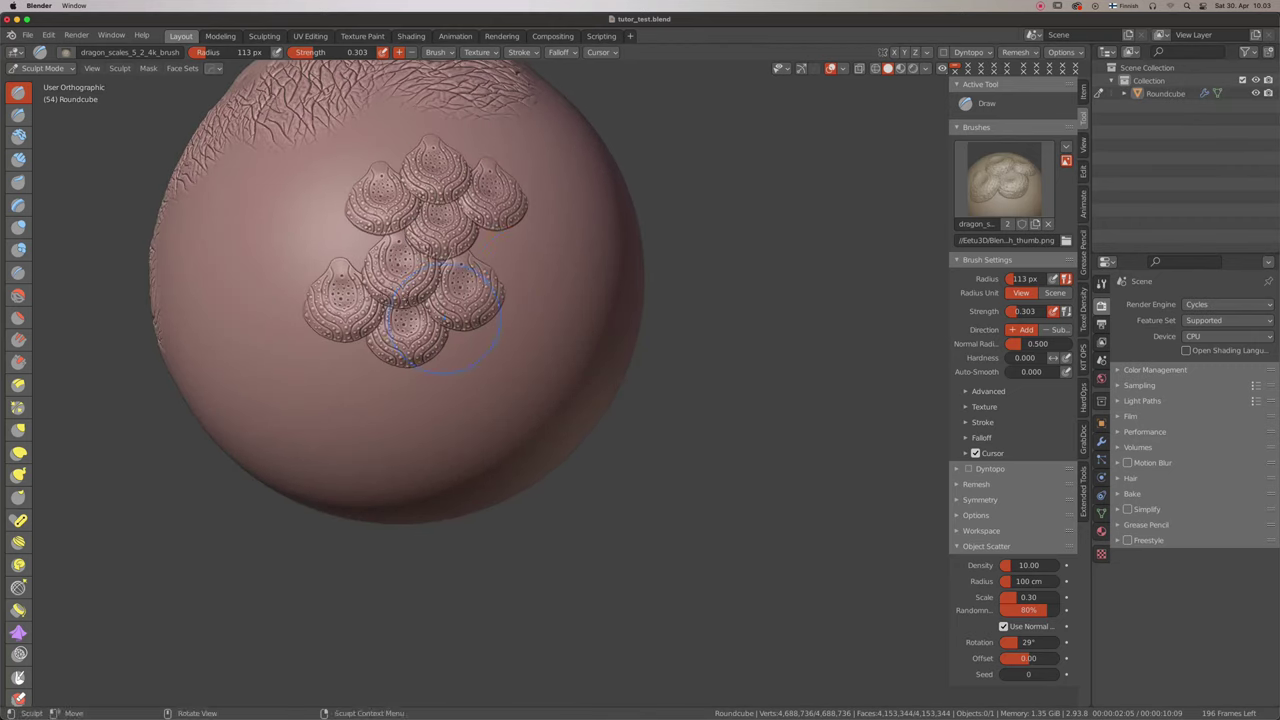
- Add more dragon scales to the right of and below the cluster
middle_click_drag(443, 318, 523, 277)
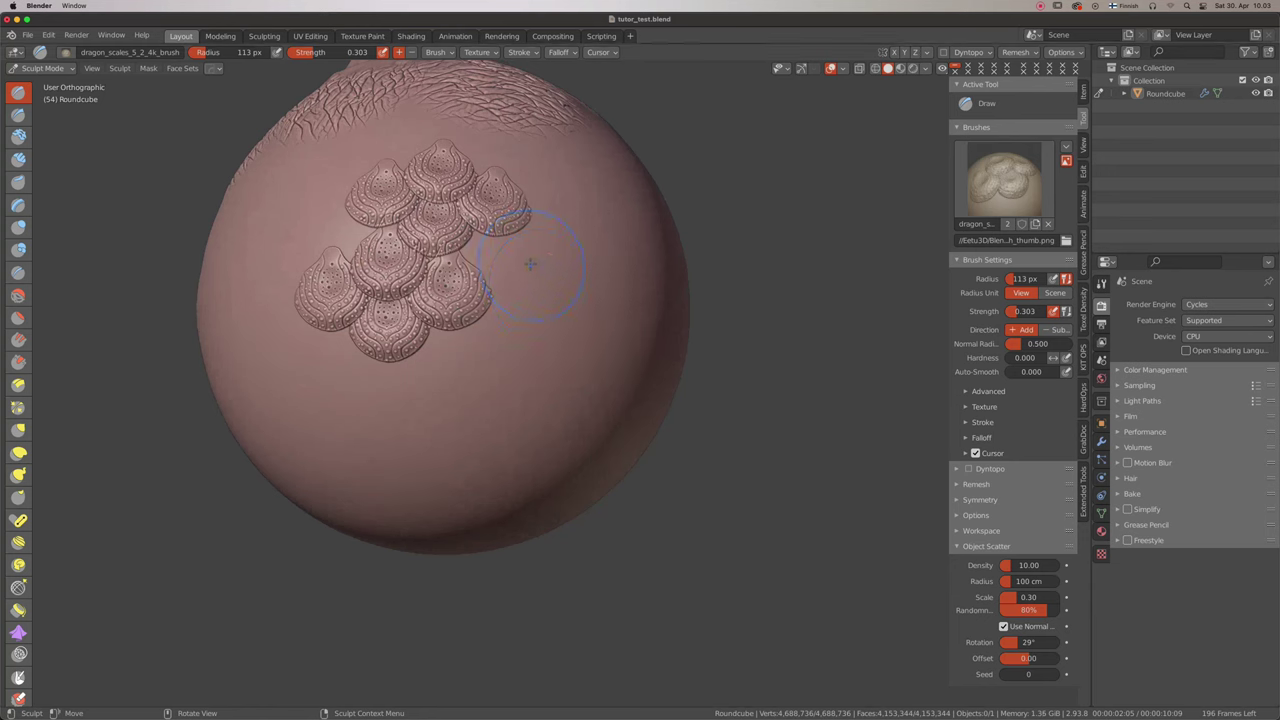
left_click_drag(530, 264, 560, 300)
left_click_drag(487, 358, 530, 390)
left_click(1000, 178)
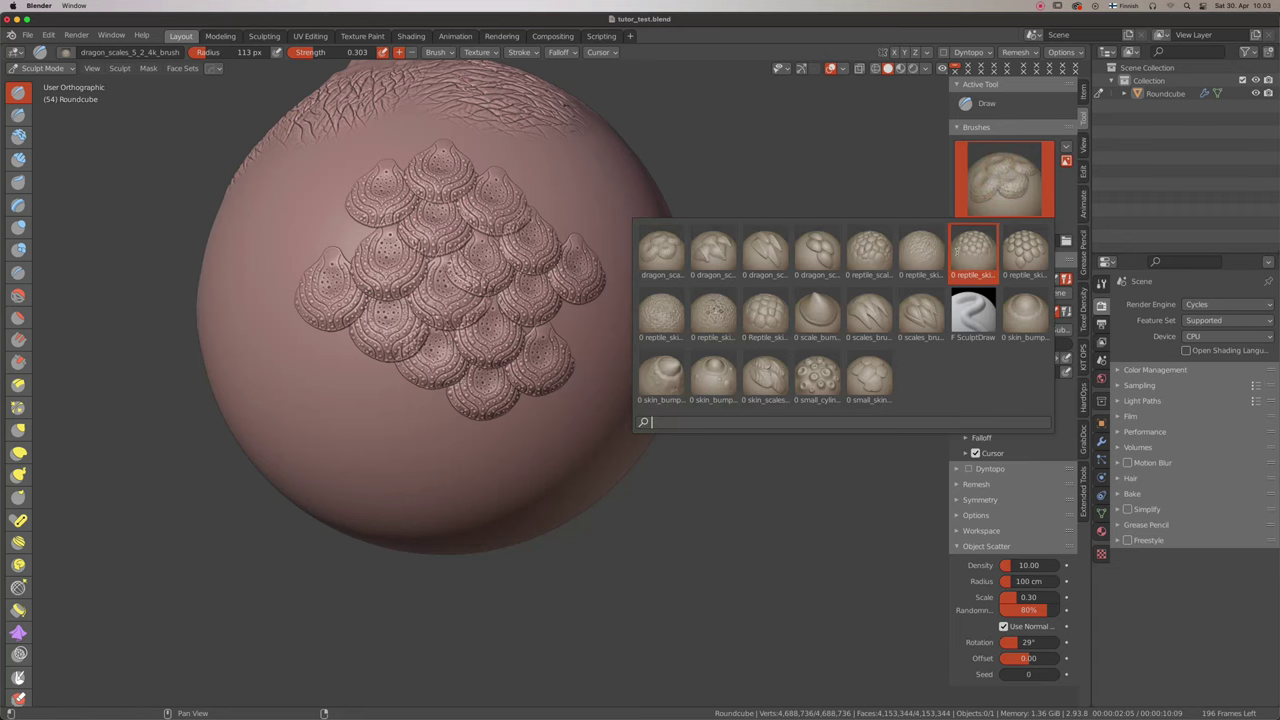
- Stamp reptile_scales_grunge_2_4k_brush patches beside the dragon scales, extending down toward the bottom
left_click(891, 257)
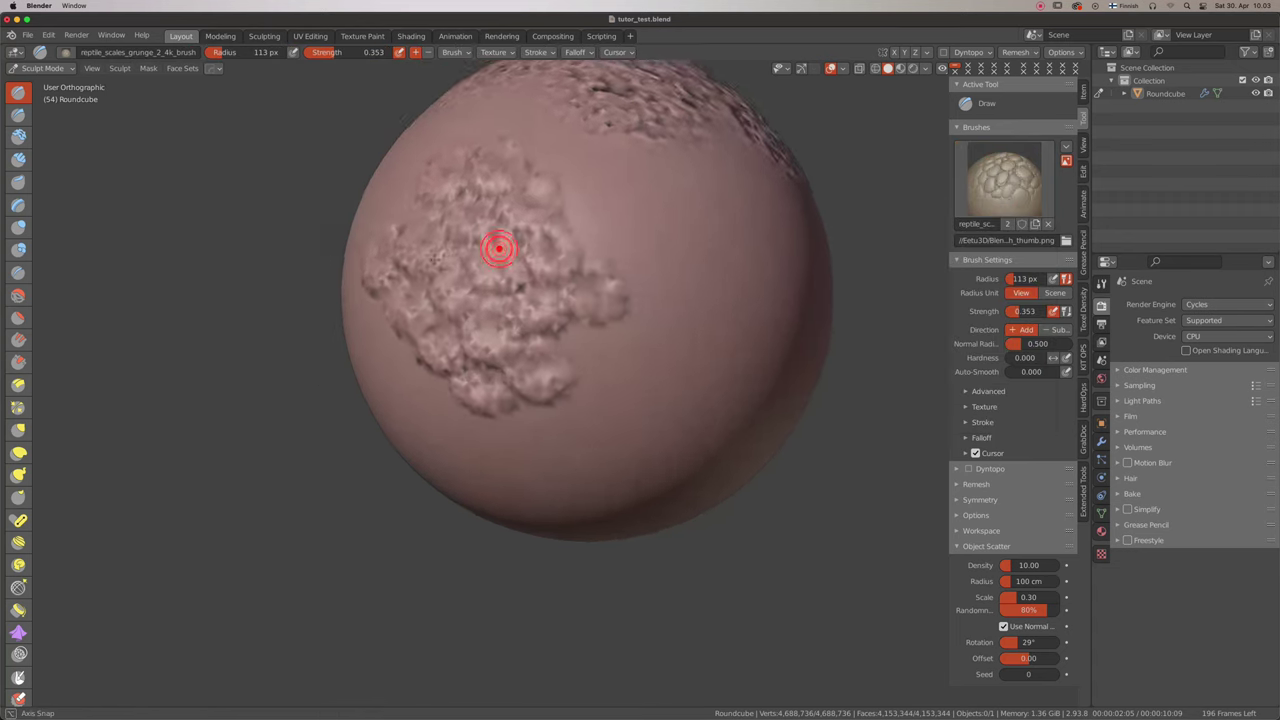
middle_click_drag(494, 243, 334, 320)
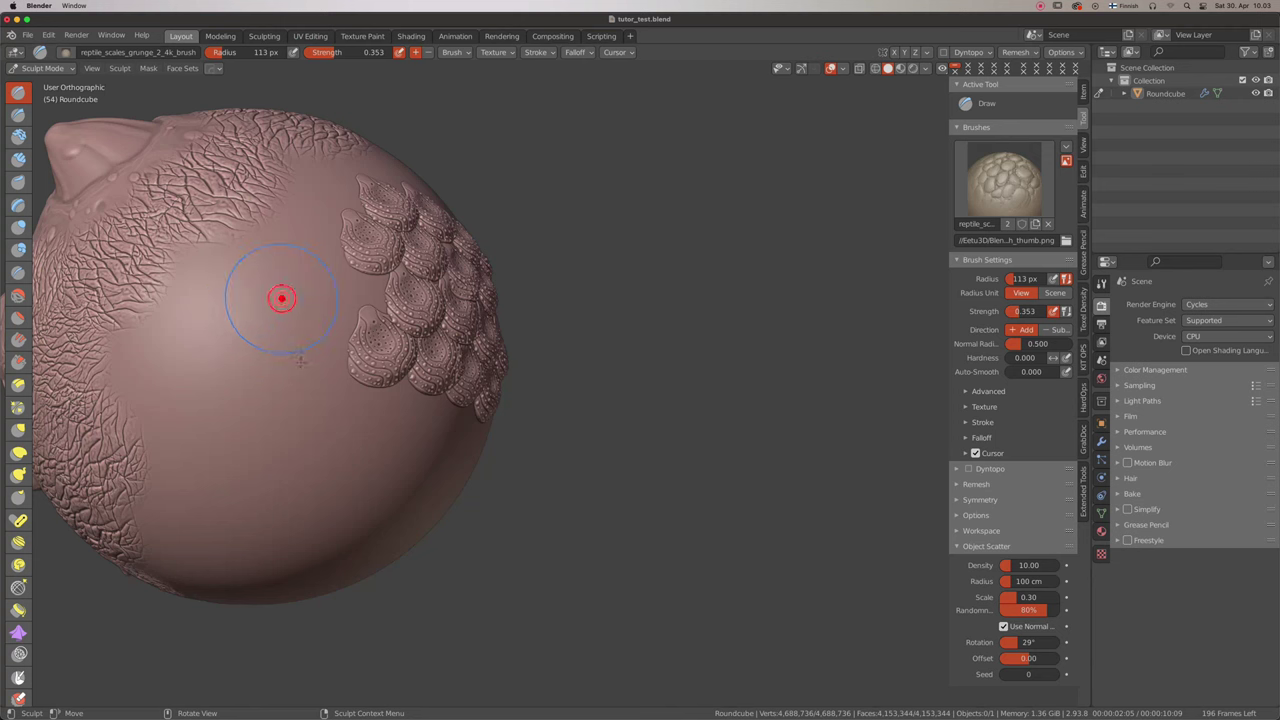
left_click_drag(281, 298, 265, 415)
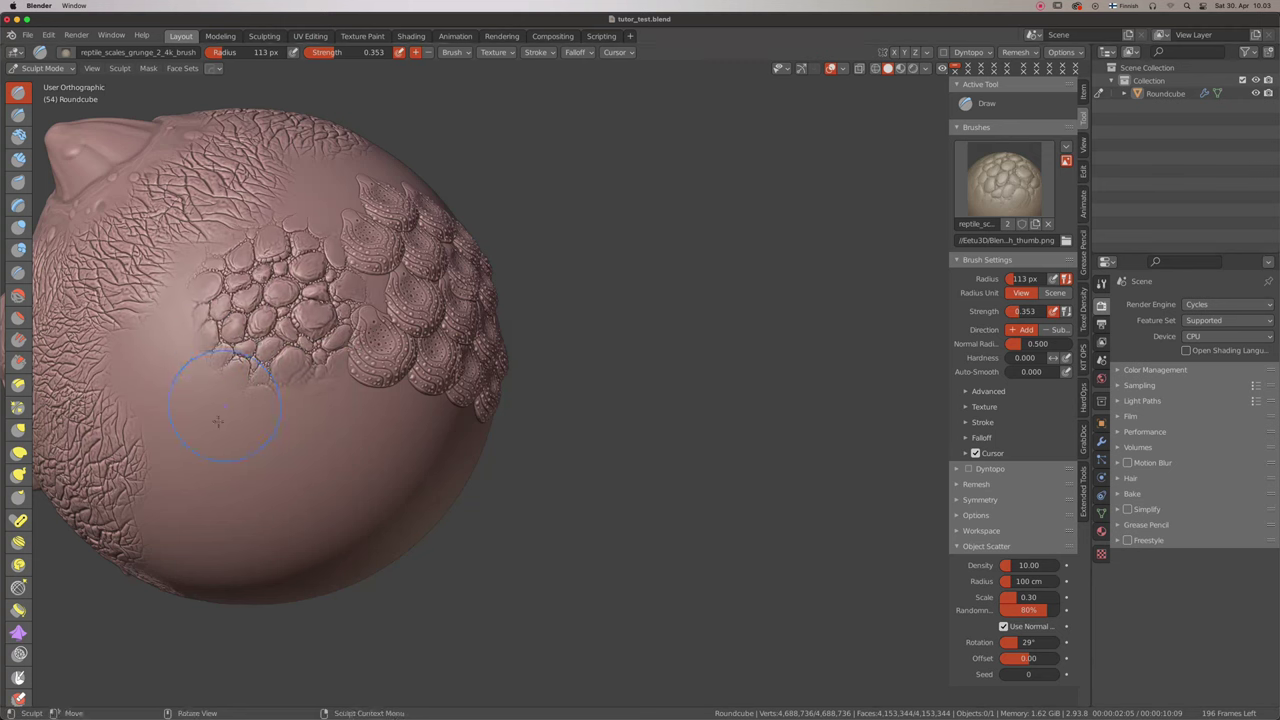
left_click_drag(214, 400, 224, 405)
left_click_drag(343, 423, 370, 515)
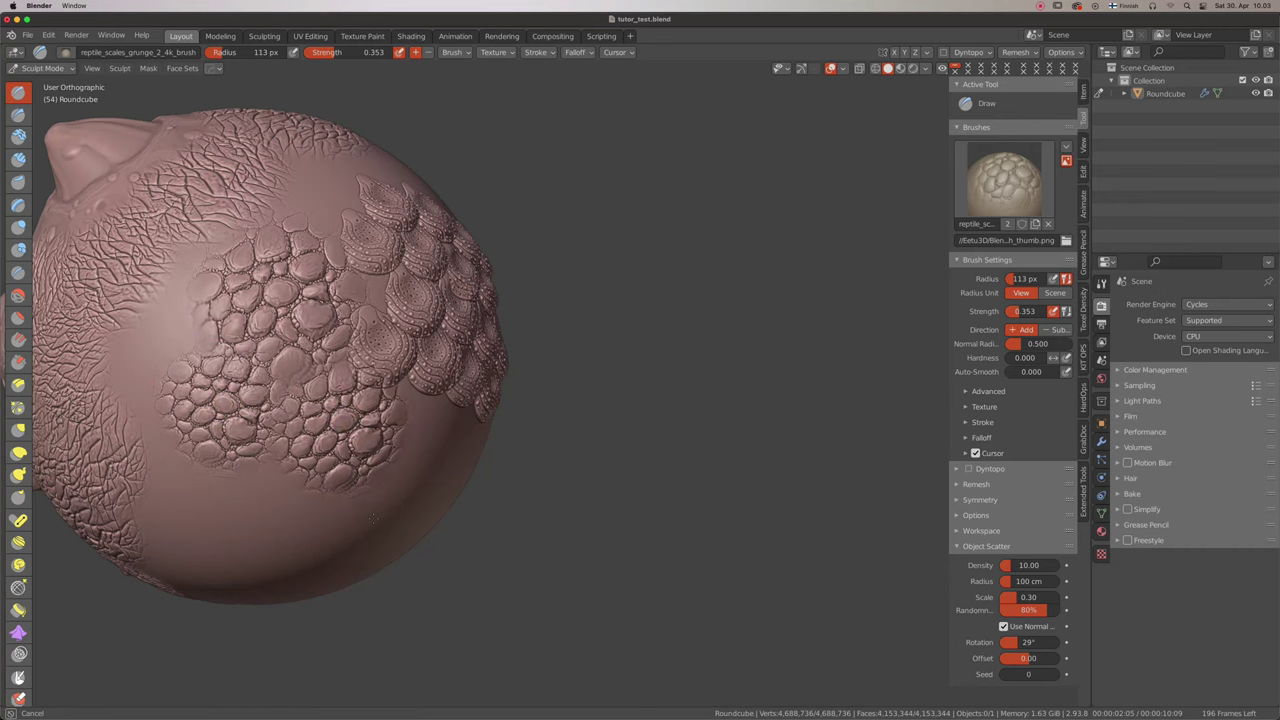
middle_click_drag(443, 387, 444, 397)
left_click_drag(258, 535, 285, 598)
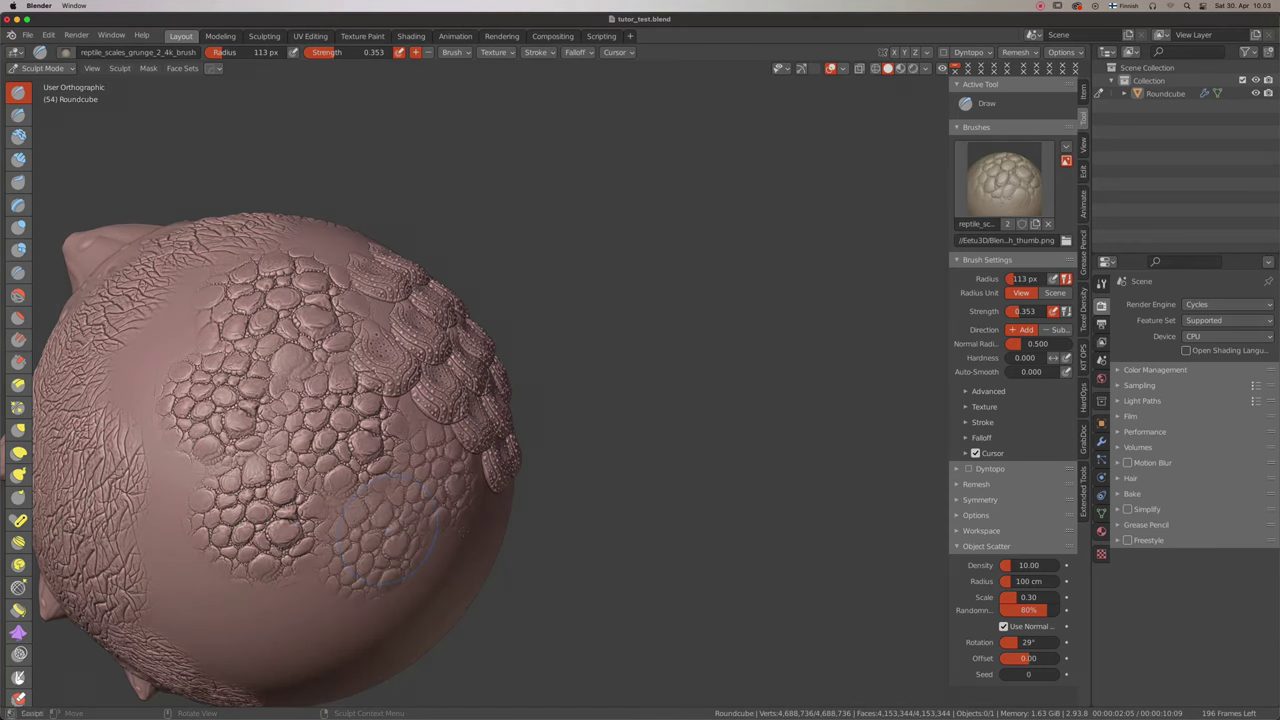
- Drag the end point of the Custom falloff curve to give the brush softer edges
left_click(966, 438)
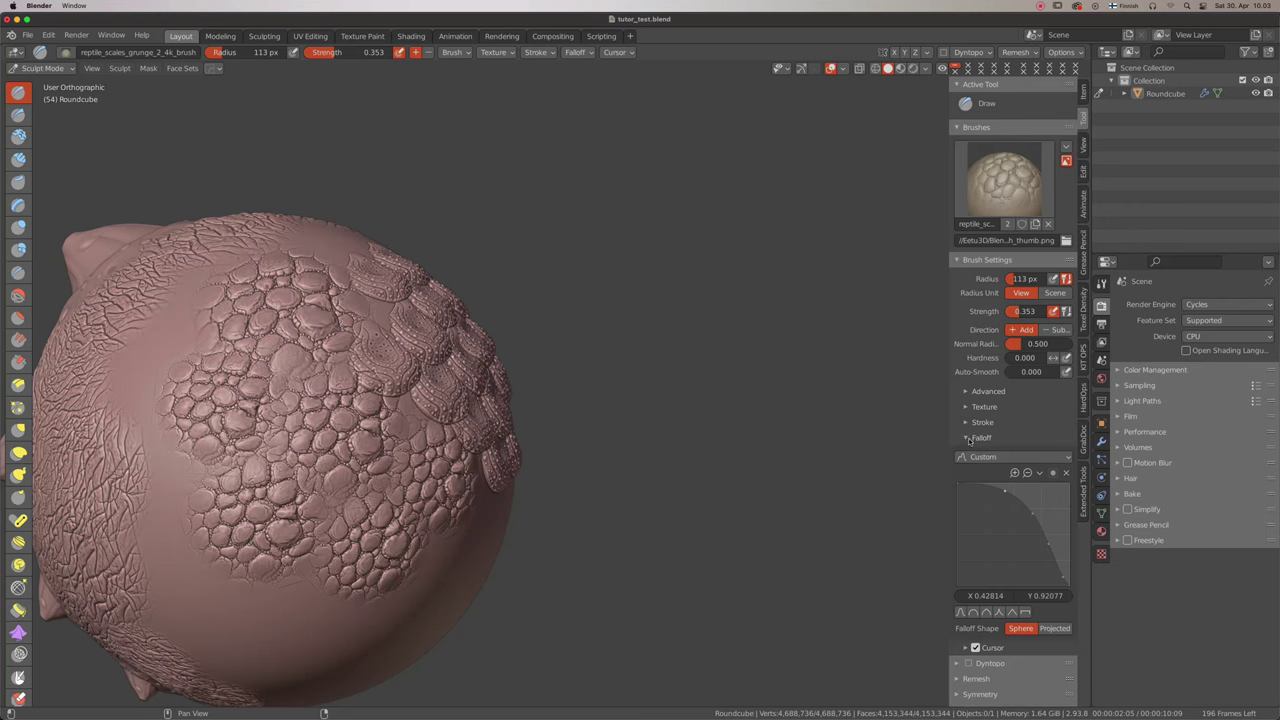
left_click(1063, 579)
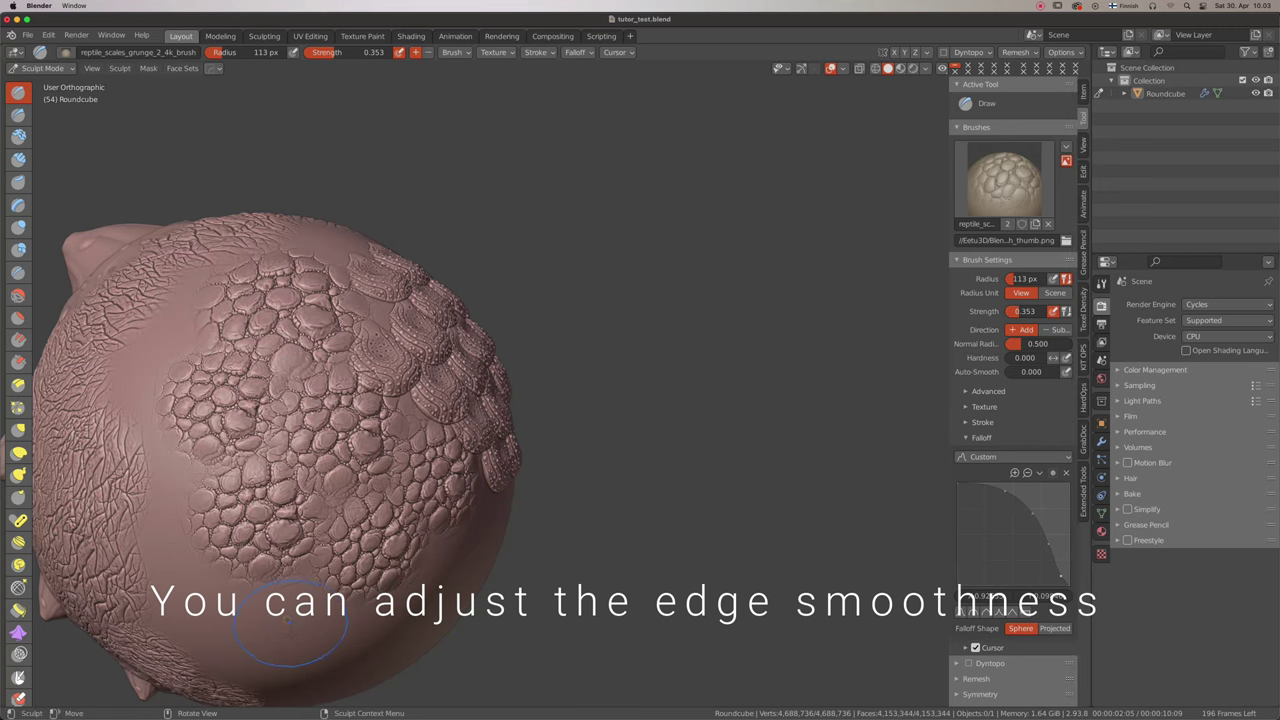
mouse_move(286, 621)
middle_mouse_down()
mouse_move(338, 543)
mouse_move(343, 491)
middle_mouse_up()
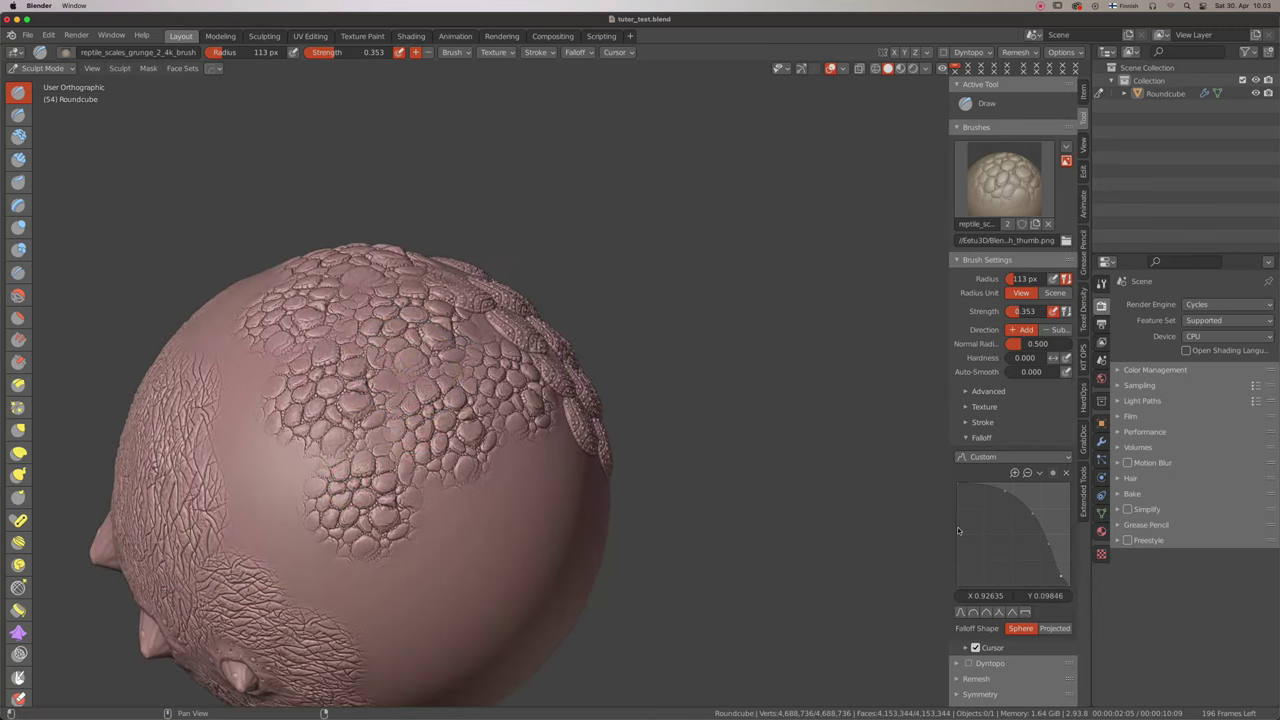
left_click_drag(948, 528, 905, 537)
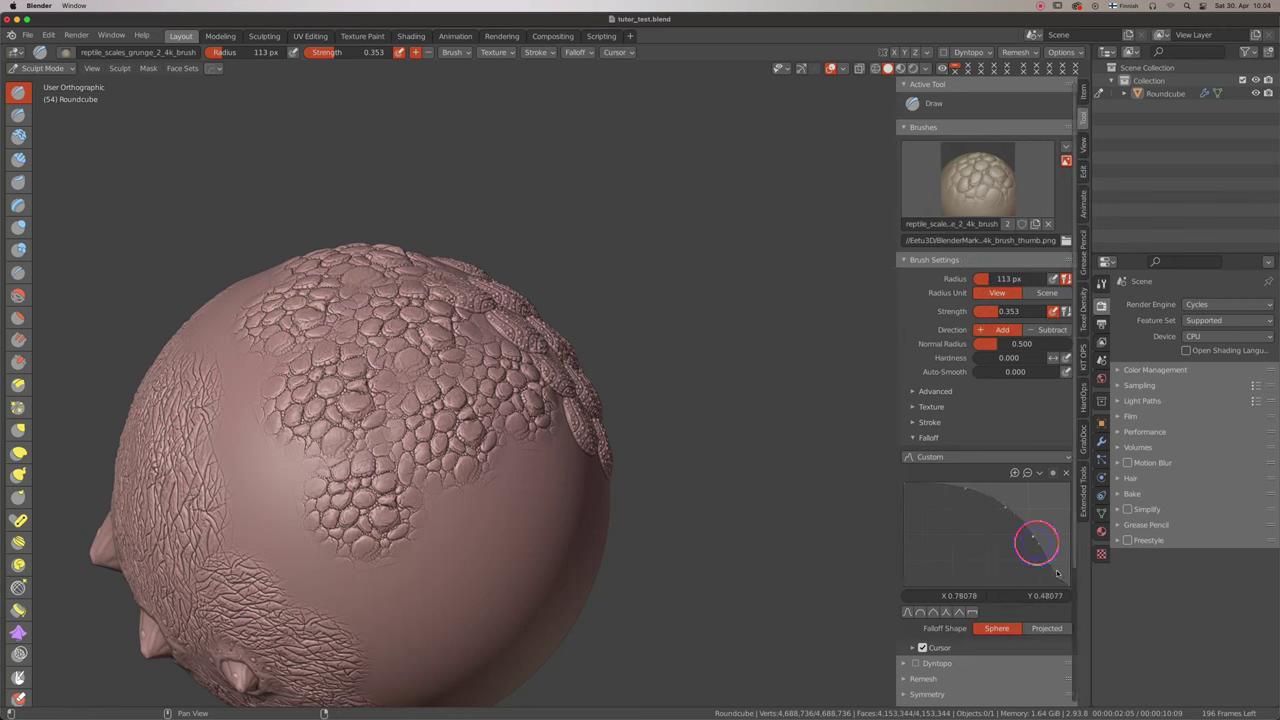
mouse_move(480, 515)
left_mouse_down()
mouse_move(460, 550)
mouse_move(390, 600)
left_mouse_up()
- Stamp cone-shaped bumps on top of the sphere with scale_bump_3_4k_brush
left_click(977, 180)
left_click(818, 315)
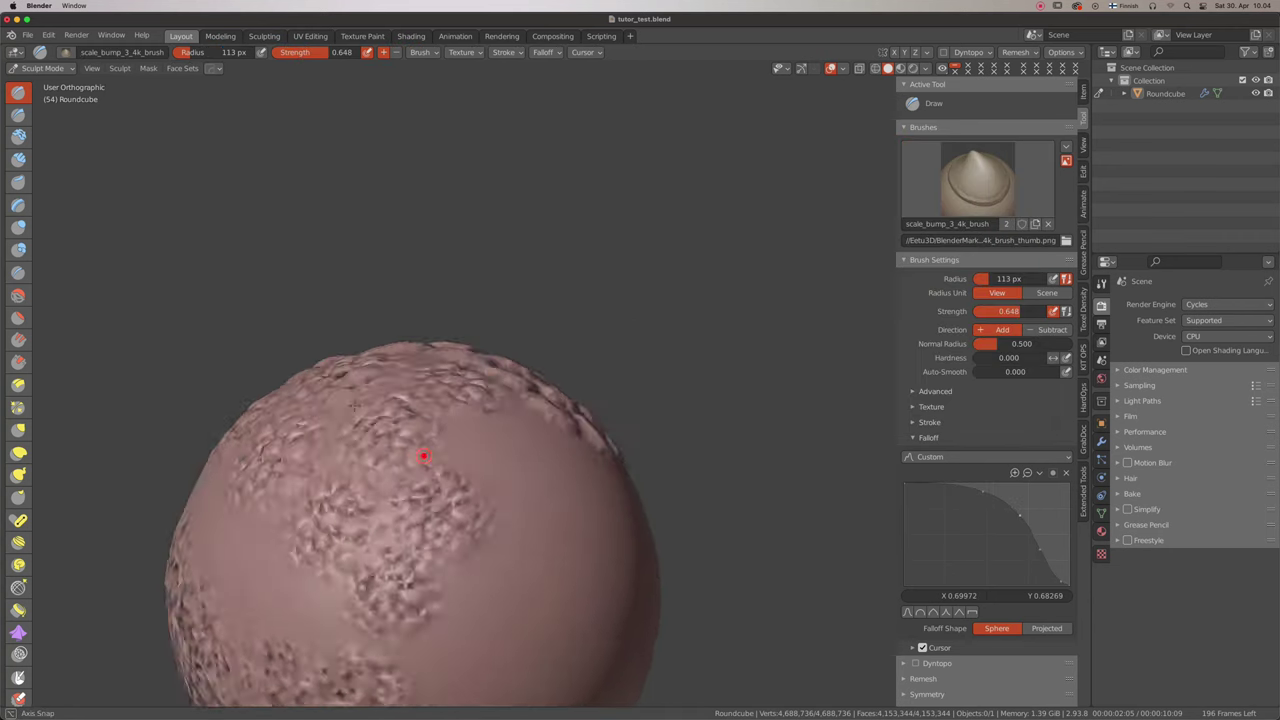
middle_click_drag(423, 451, 523, 199)
left_click_drag(503, 172, 575, 262)
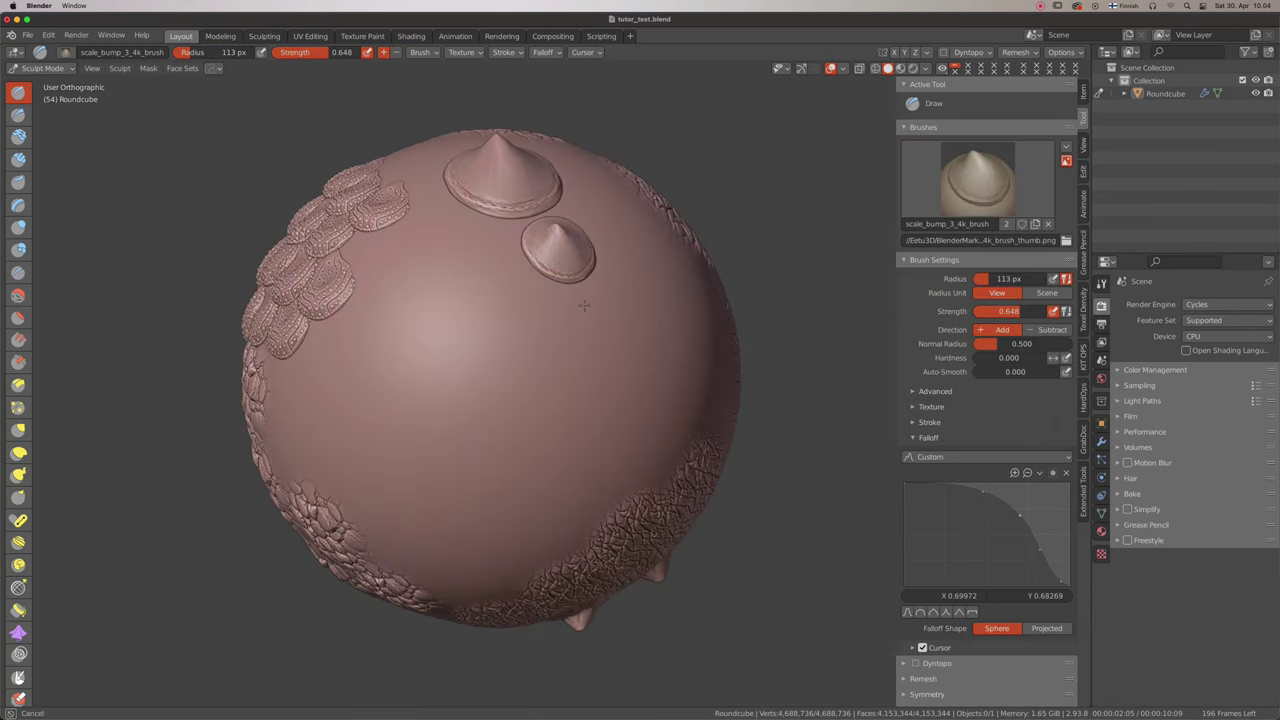
mouse_move(478, 248)
left_mouse_down()
mouse_move(492, 285)
mouse_move(509, 285)
left_mouse_up()
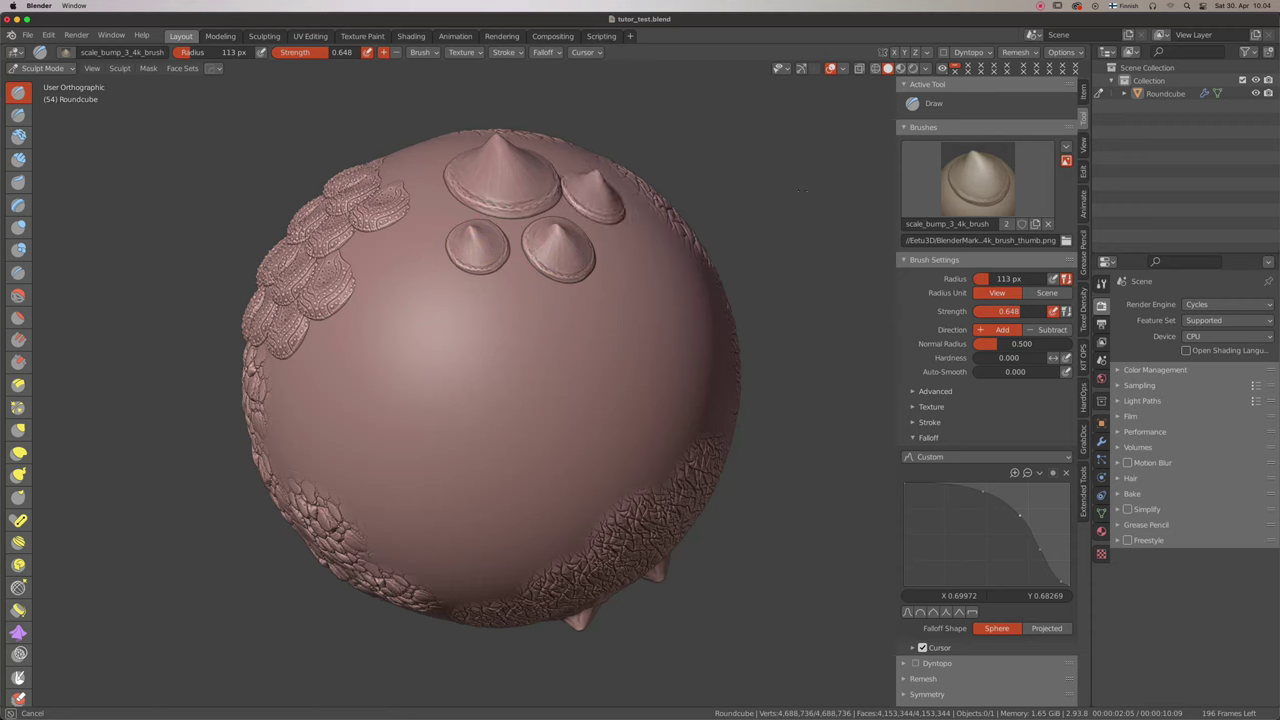
- Add a cluster of small_skin_bumps_4k bumps below the cones
left_click(977, 180)
left_click(866, 372)
mouse_move(400, 300)
left_mouse_down()
mouse_move(432, 388)
mouse_move(488, 345)
left_mouse_up()
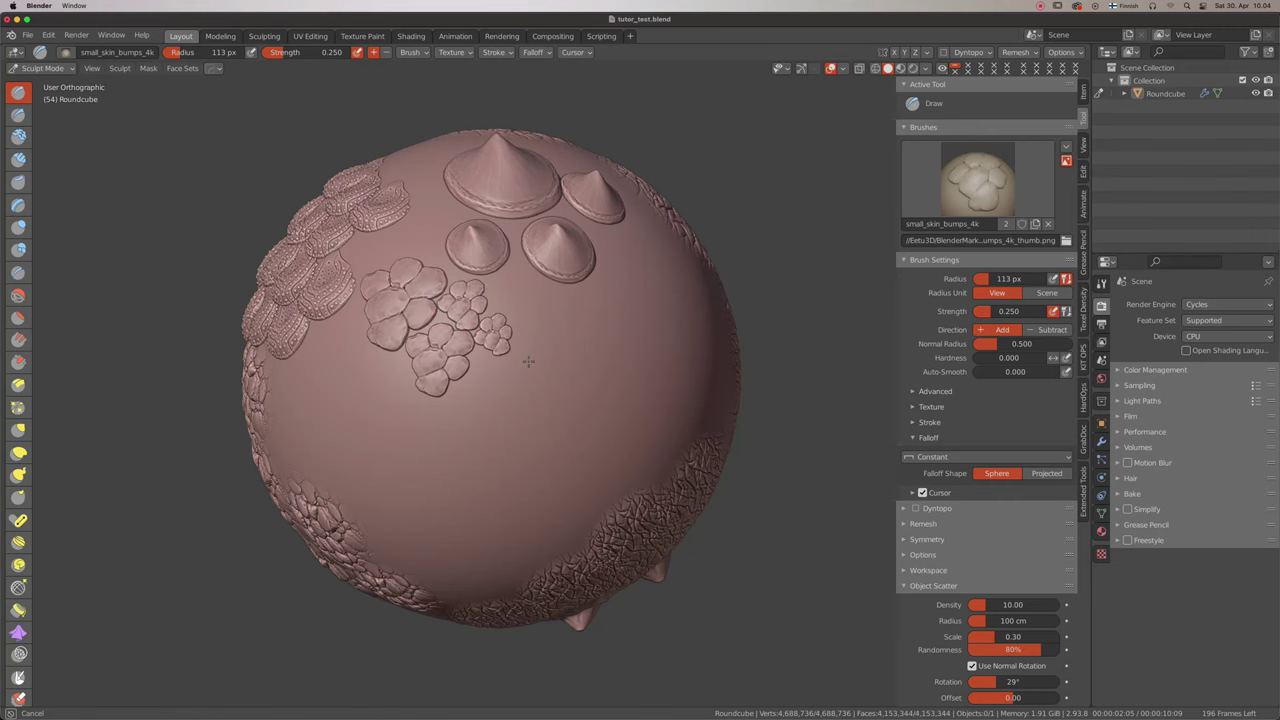
middle_click_drag(486, 412, 509, 374)
left_click(963, 198)
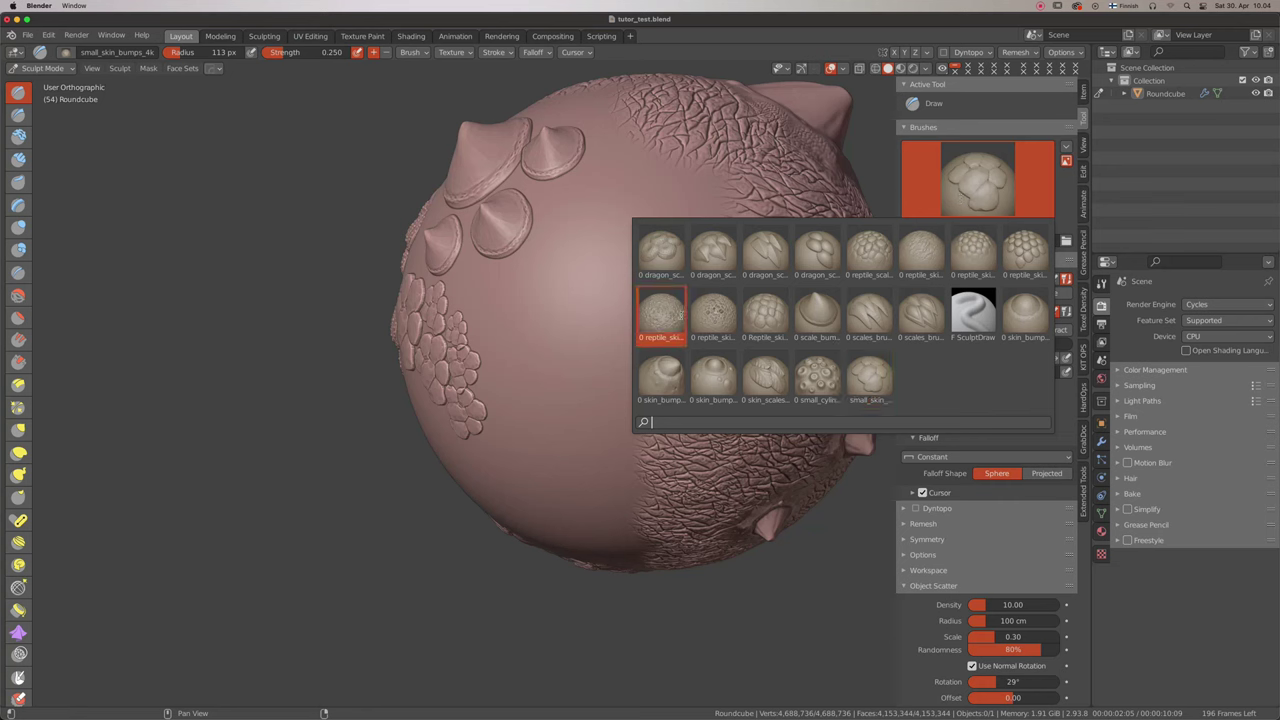
- Sculpt a patch of tiny reptile-skin bumps over the upper and smooth lower areas
left_click(679, 314)
left_click_drag(639, 250, 678, 323)
left_click_drag(686, 264, 685, 298)
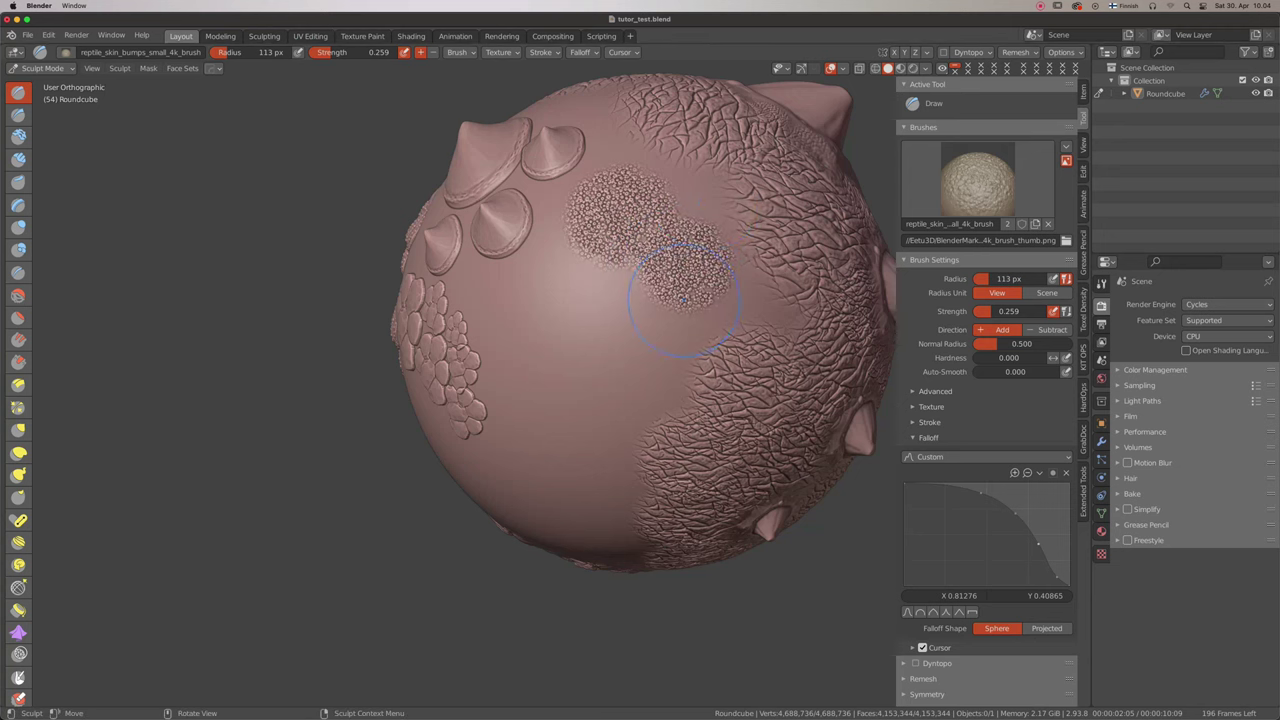
left_click_drag(697, 200, 710, 195)
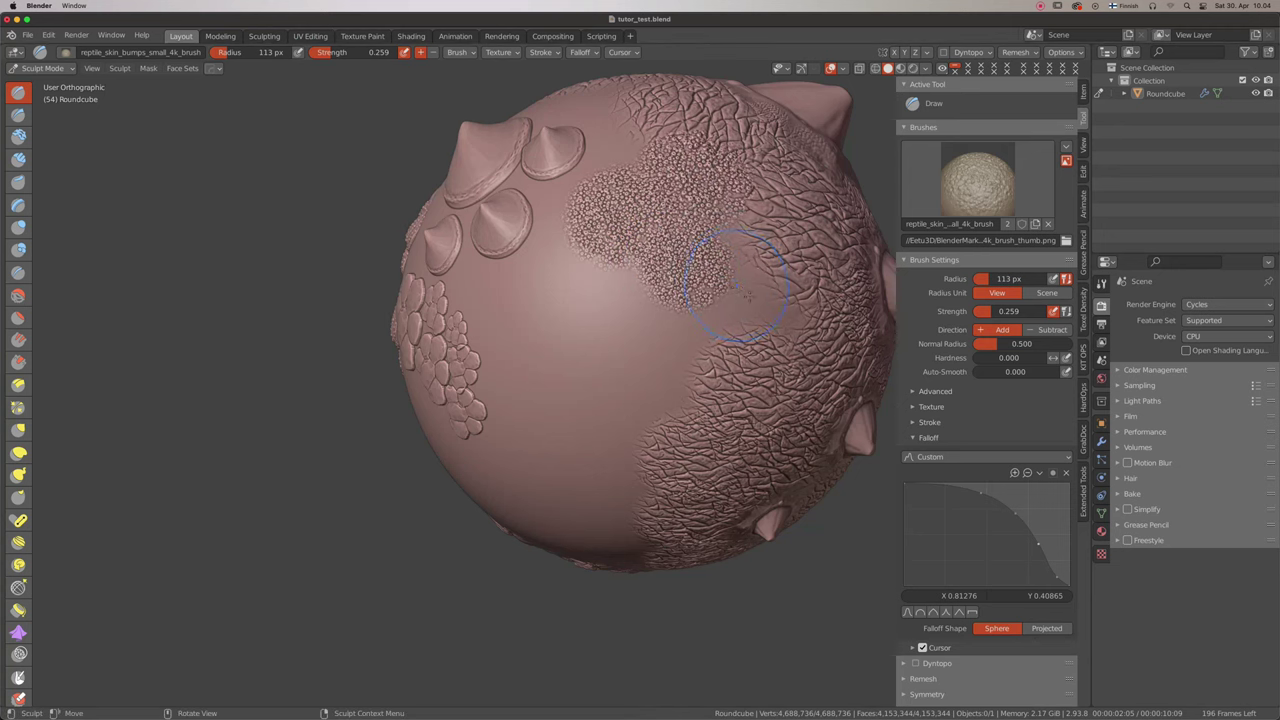
left_click_drag(740, 290, 757, 310)
scroll(757, 310, "up", 3)
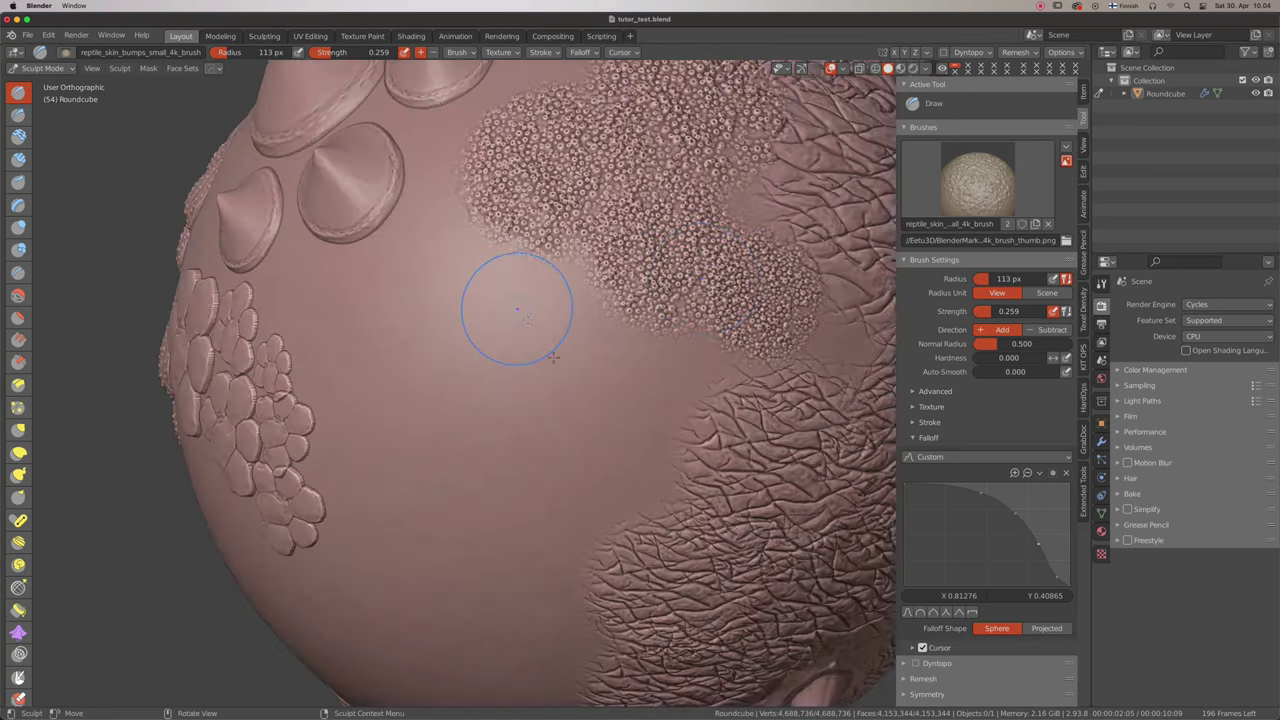
mouse_move(517, 309)
left_mouse_down()
mouse_move(619, 403)
mouse_move(645, 400)
left_mouse_up()
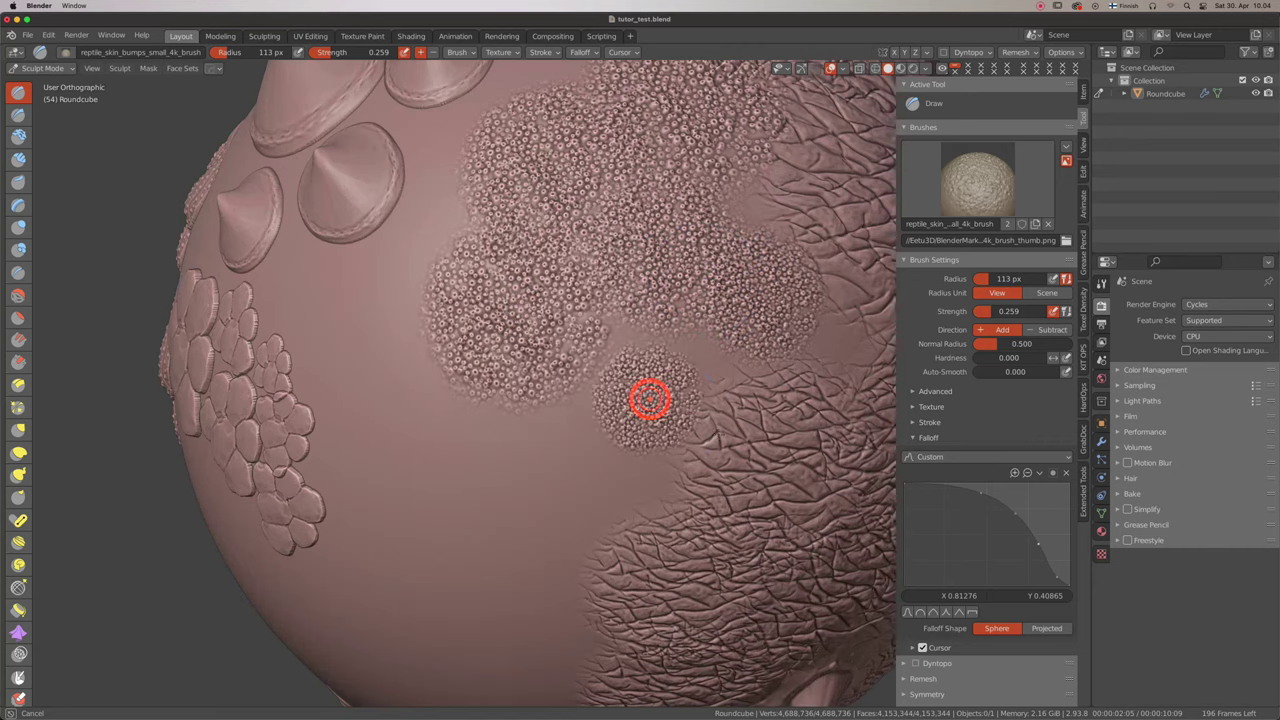
- Stamp a column of overlapping dragon scales with dragon_scales_6_4k_brush
left_click(978, 178)
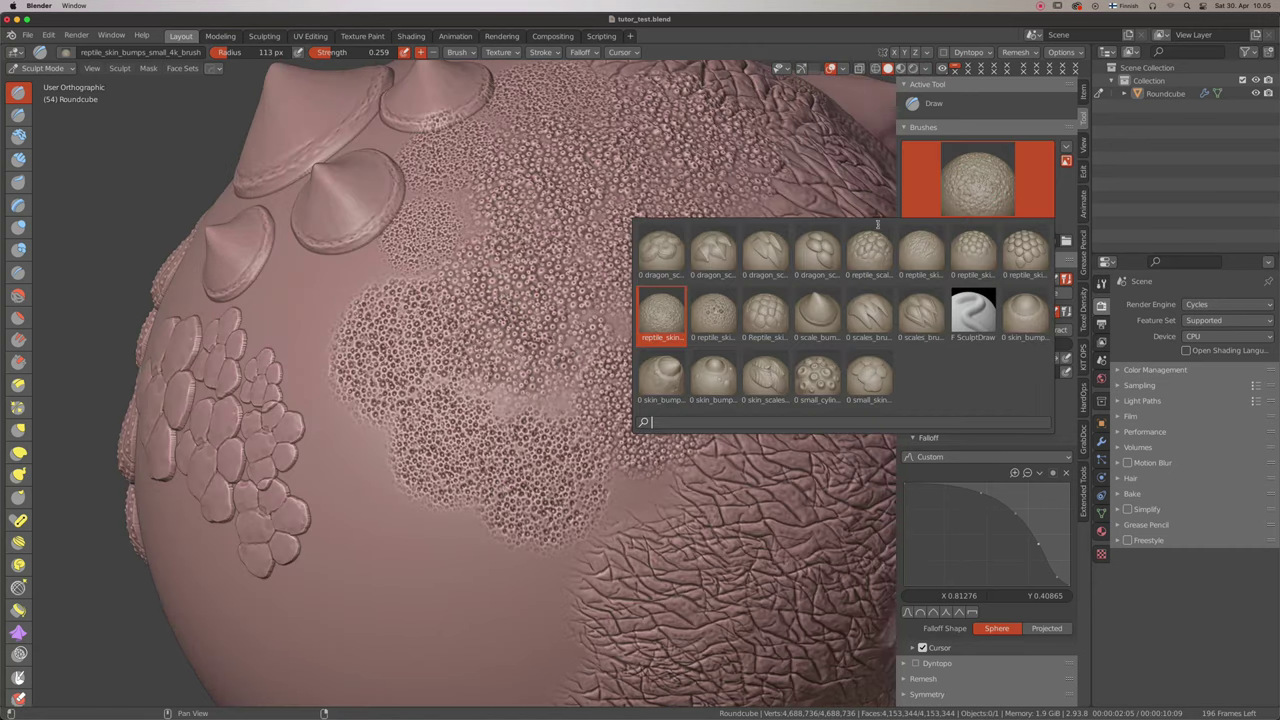
left_click(784, 262)
scroll(780, 260, "down", 5)
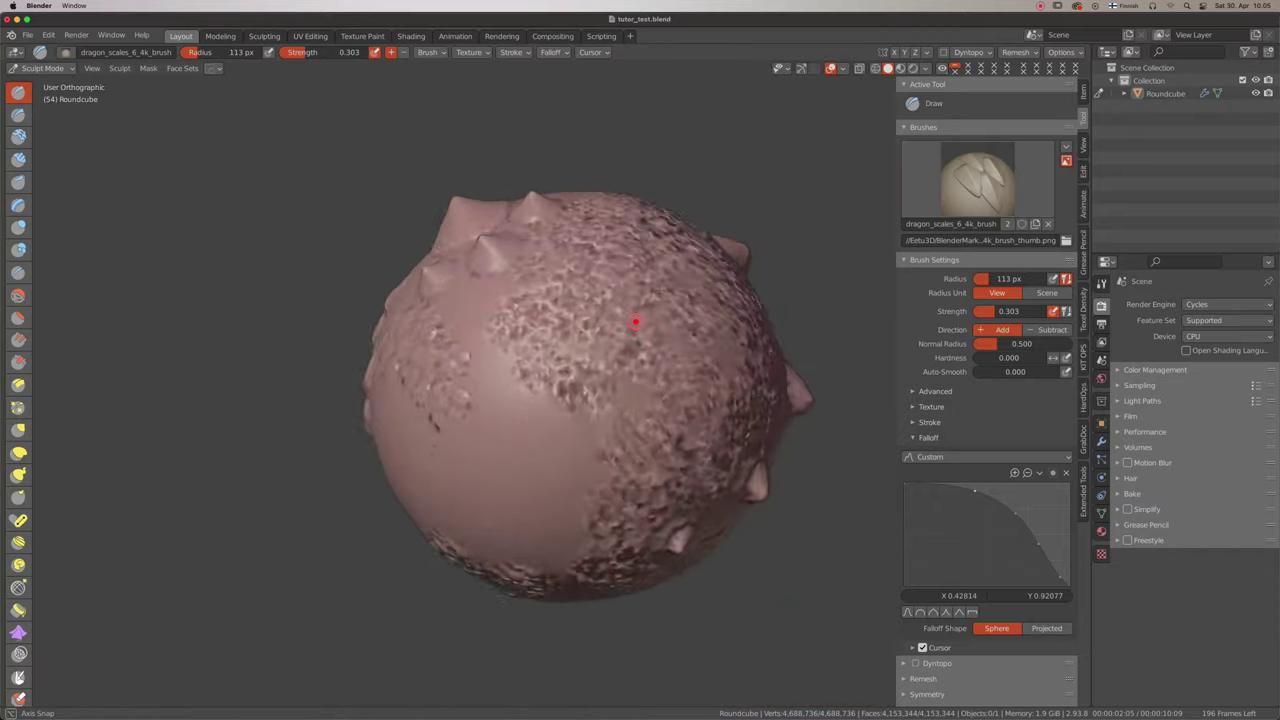
middle_click_drag(634, 320, 634, 314)
left_click_drag(485, 398, 494, 460)
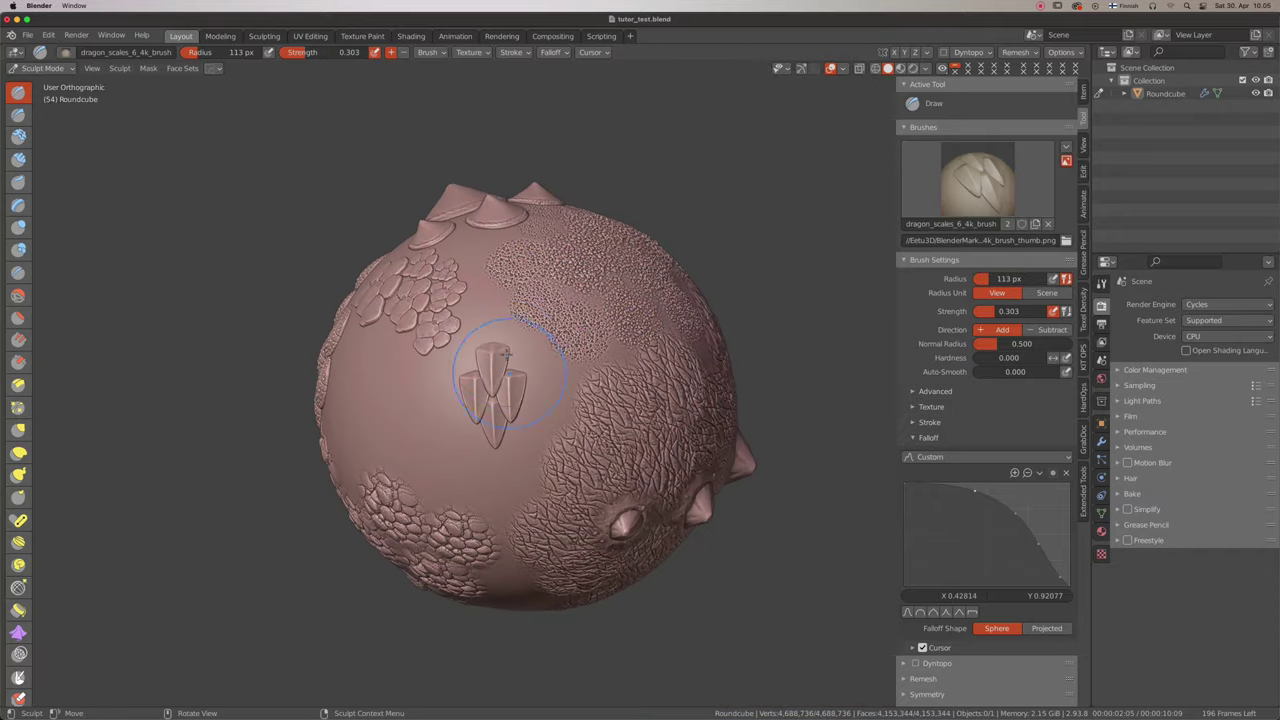
left_click_drag(520, 322, 528, 292)
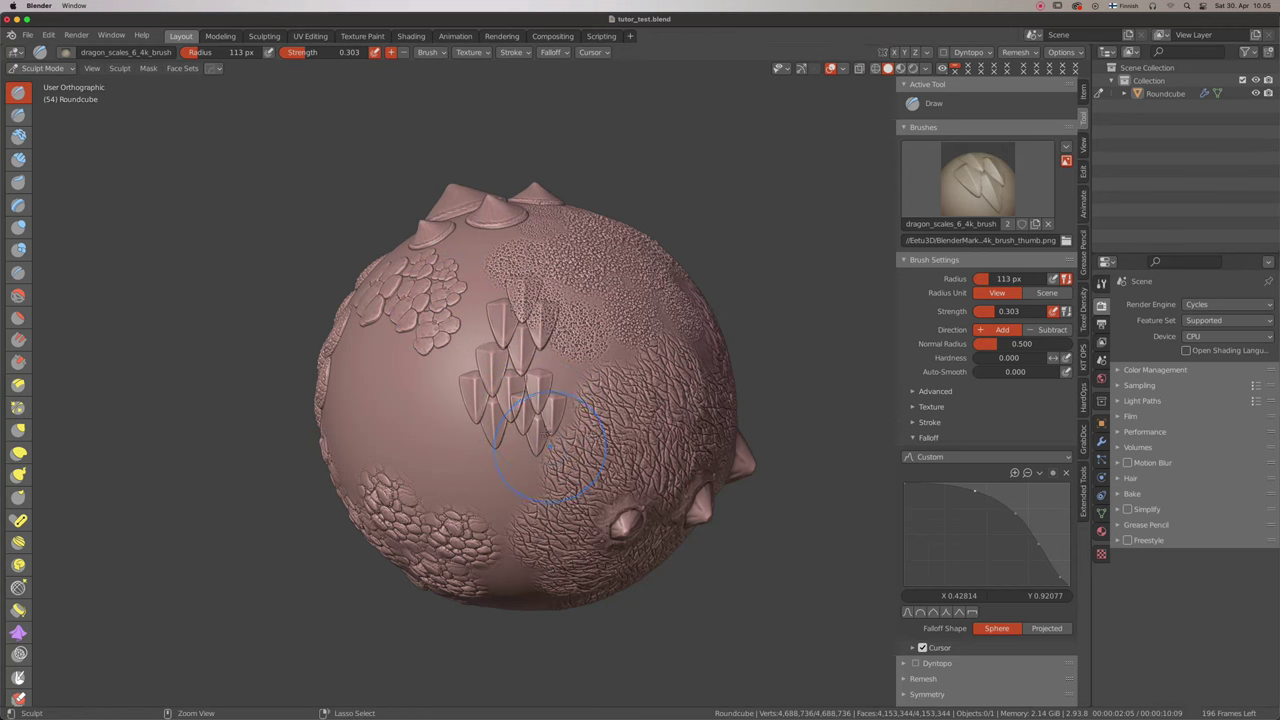
left_click_drag(535, 475, 541, 423)
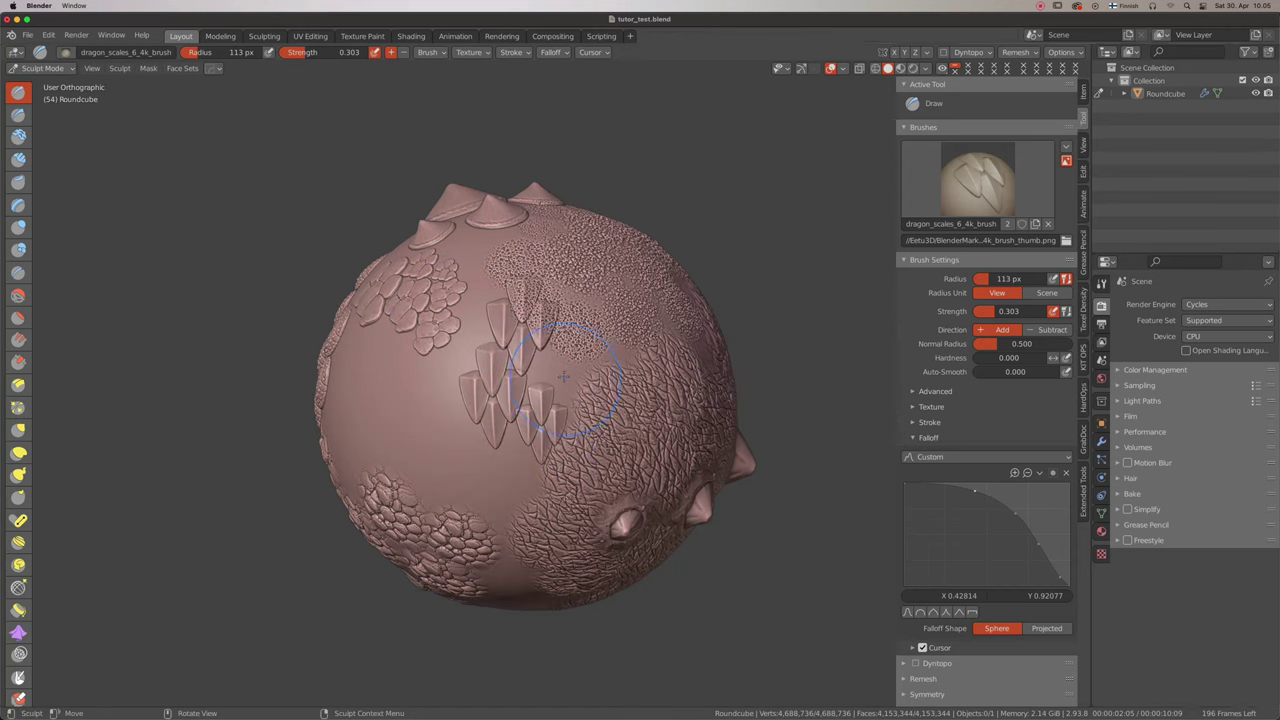
left_click_drag(563, 376, 566, 400)
left_click(975, 180)
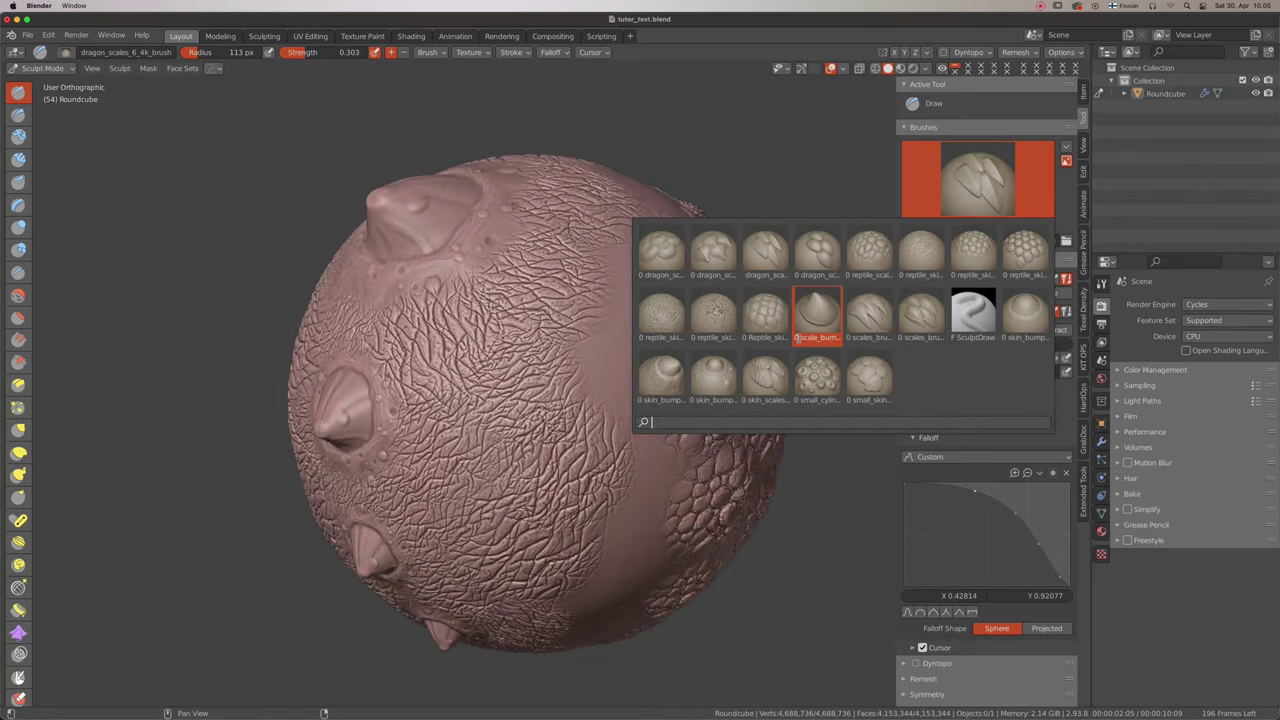
- Paint skin-scale texture across the sphere with skin_scales_brush_4k
left_click(765, 378)
middle_click_drag(700, 300, 629, 290)
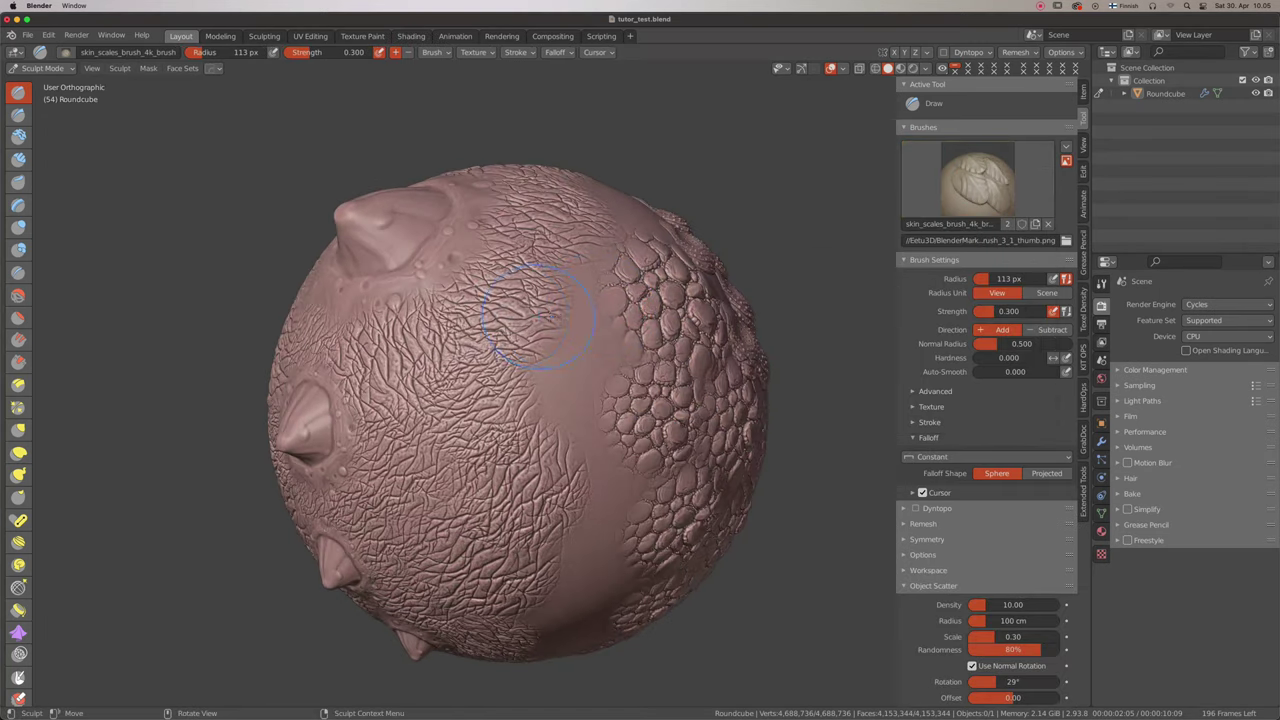
mouse_move(561, 318)
left_mouse_down()
mouse_move(561, 410)
mouse_move(583, 428)
left_mouse_up()
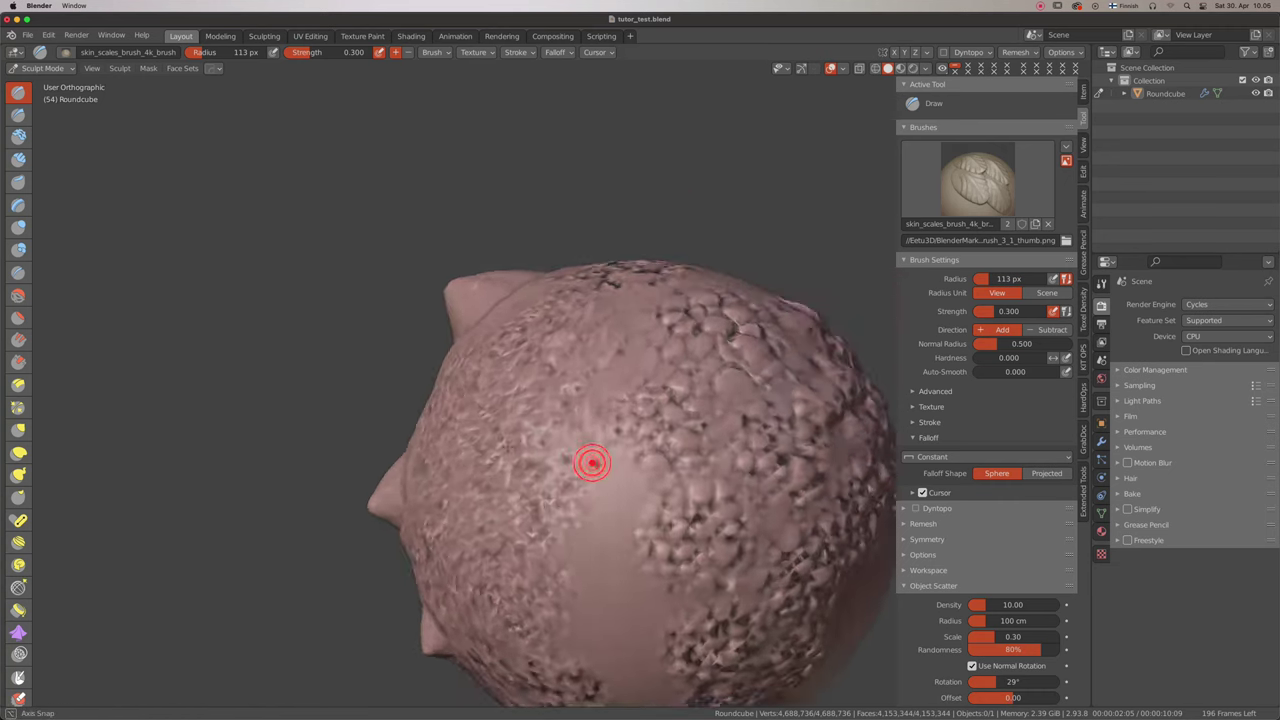
mouse_move(590, 470)
middle_mouse_down()
mouse_move(557, 523)
mouse_move(520, 523)
middle_mouse_up()
- Switch to skin_bumps_4_4k_brush and bring the scaly bumps into view
left_click(975, 178)
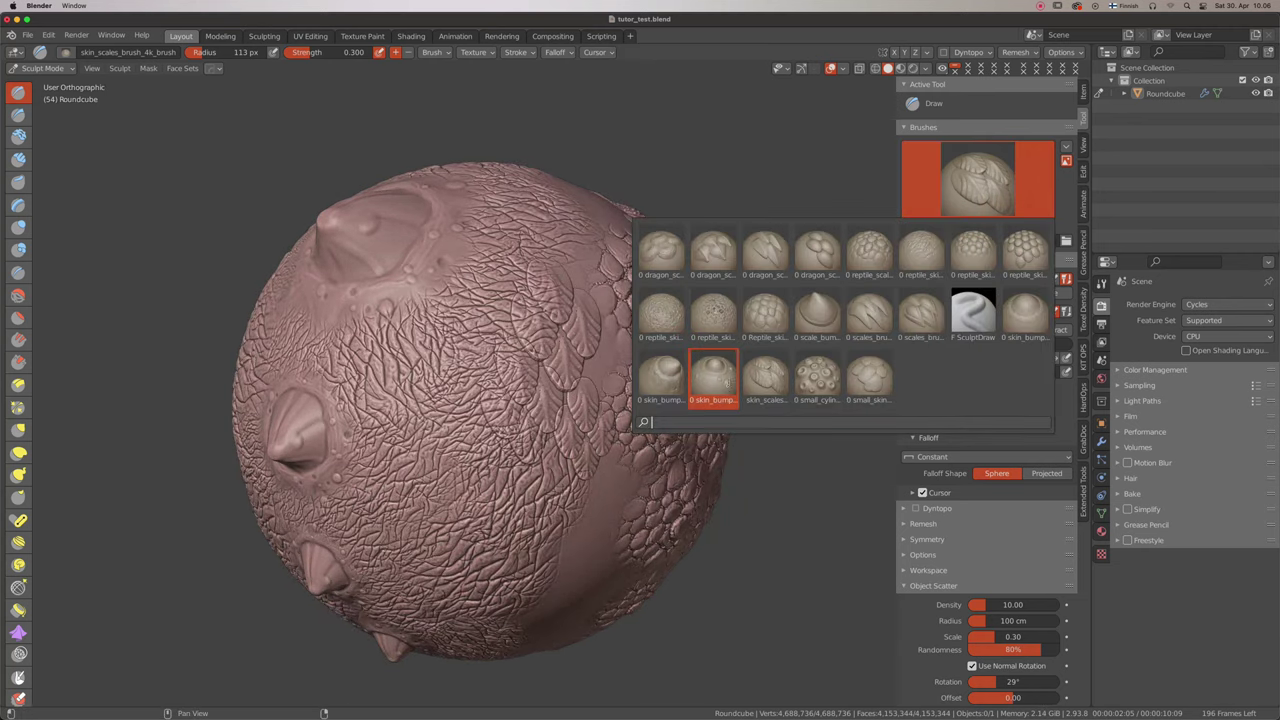
left_click(712, 378)
middle_click_drag(712, 378, 514, 263)
mouse_move(676, 132)
middle_mouse_down()
mouse_move(775, 292)
mouse_move(594, 280)
mouse_move(737, 306)
mouse_move(720, 294)
middle_mouse_up()
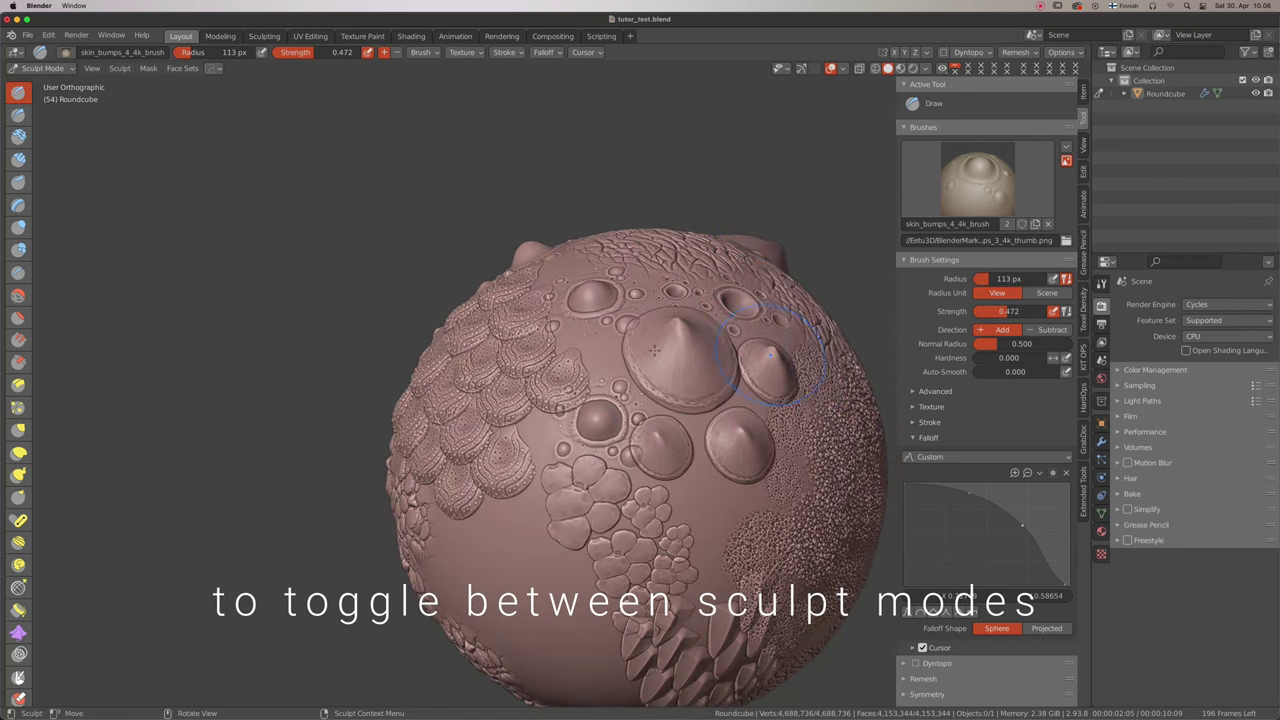
scroll(676, 377, "up", 3)
scroll(676, 377, "up", 2)
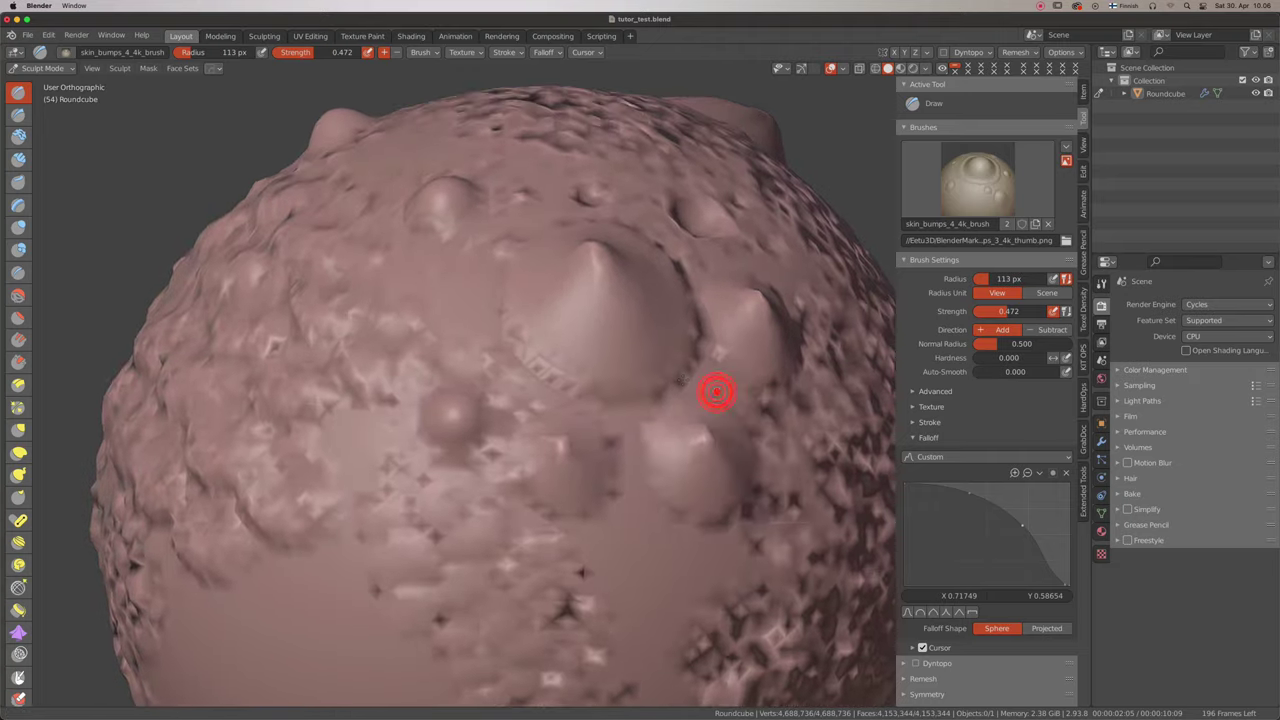
middle_click_drag(714, 386, 668, 372, "shift")
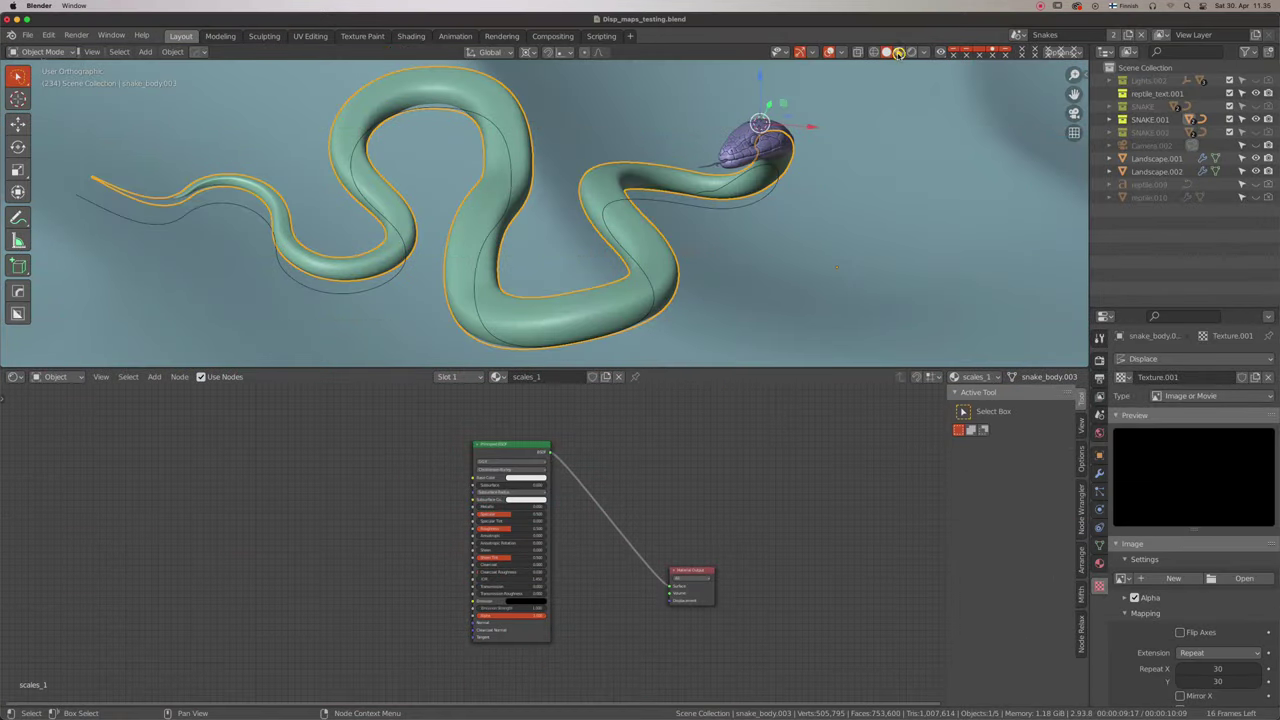
- In Rendered shading, select the snake body's Principled BSDF node and launch Node Wrangler's texture setup browser
left_click(898, 52)
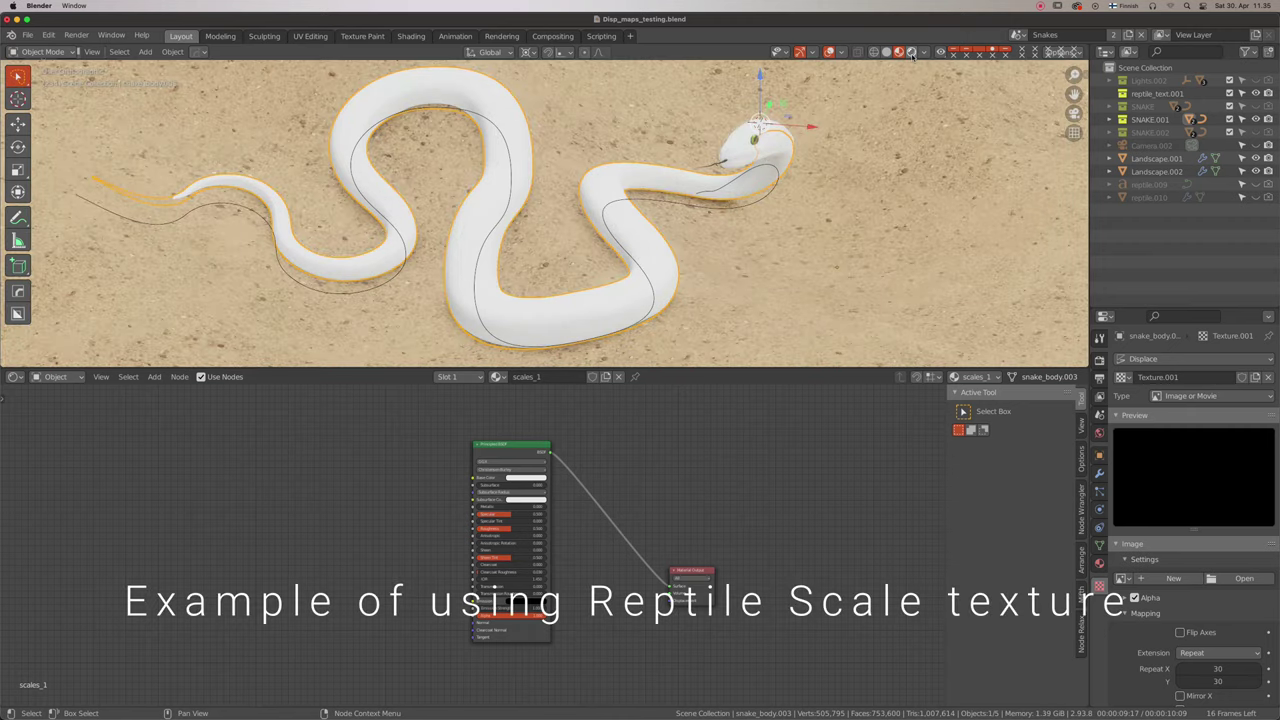
left_click(912, 52)
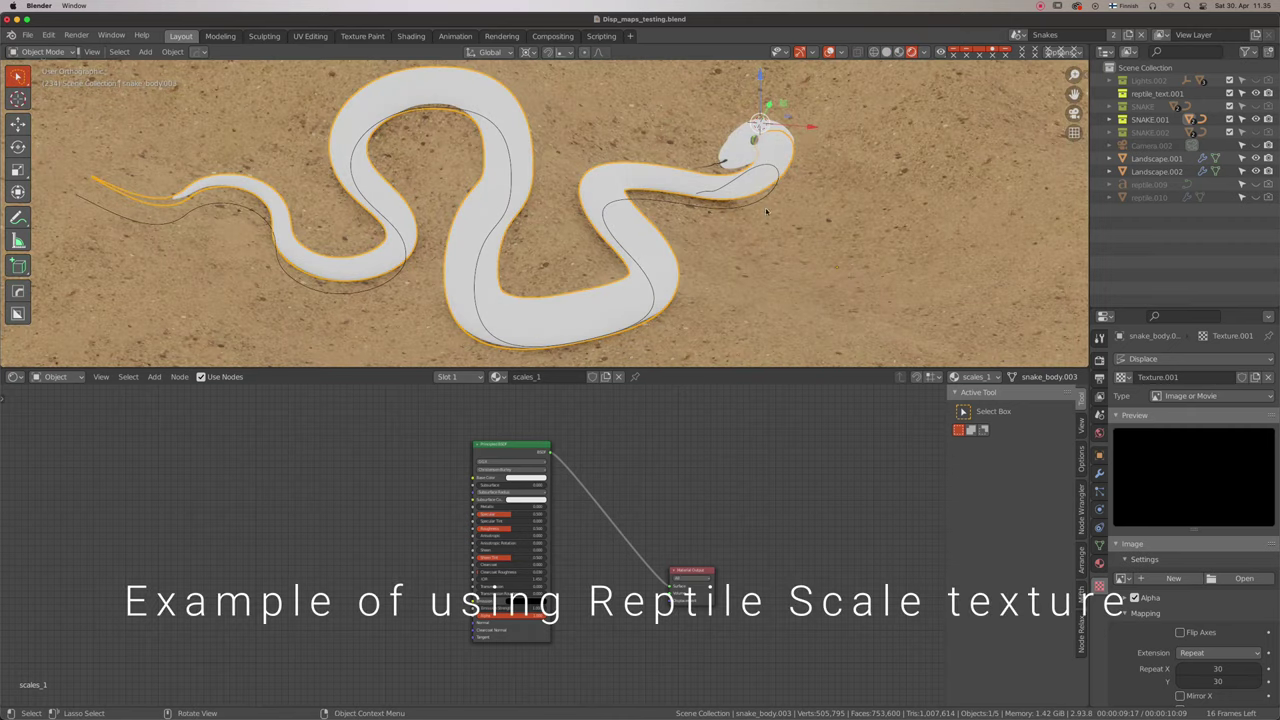
left_click(597, 318)
left_click(602, 313)
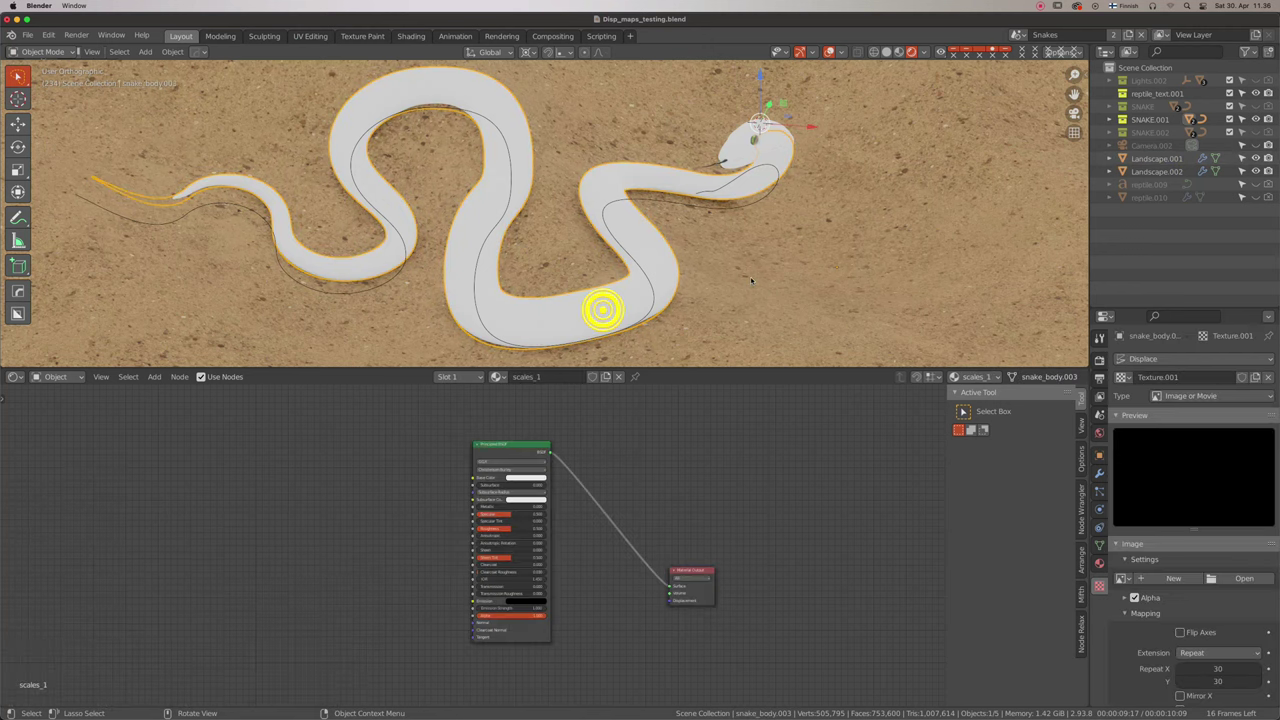
mouse_move(600, 306)
middle_mouse_down()
mouse_move(662, 253)
mouse_move(763, 329)
mouse_move(744, 283)
mouse_move(730, 290)
middle_mouse_up()
left_click(520, 453)
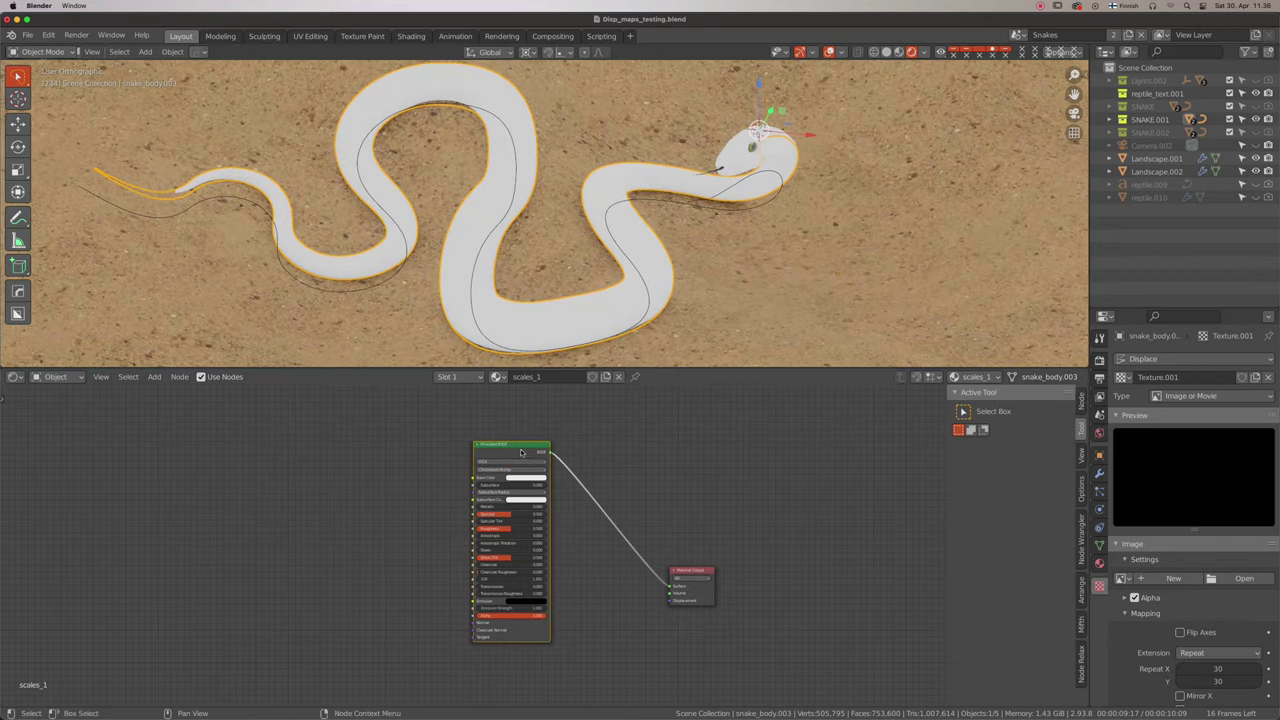
key("ctrl+shift+t")
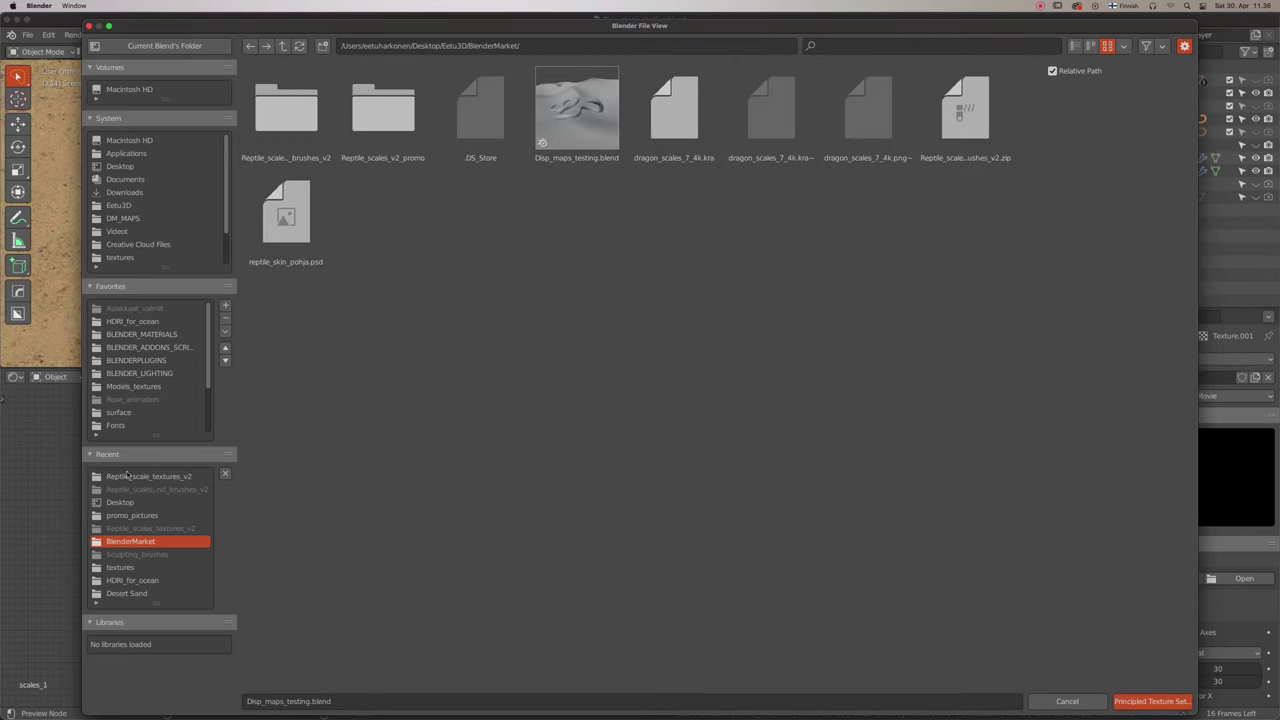
- Load the dragon_scales_7_4k albedo, displacement, normal and roughness maps from Reptile_scale_textures_v2 as a texture set
left_click(127, 476)
left_click(377, 133)
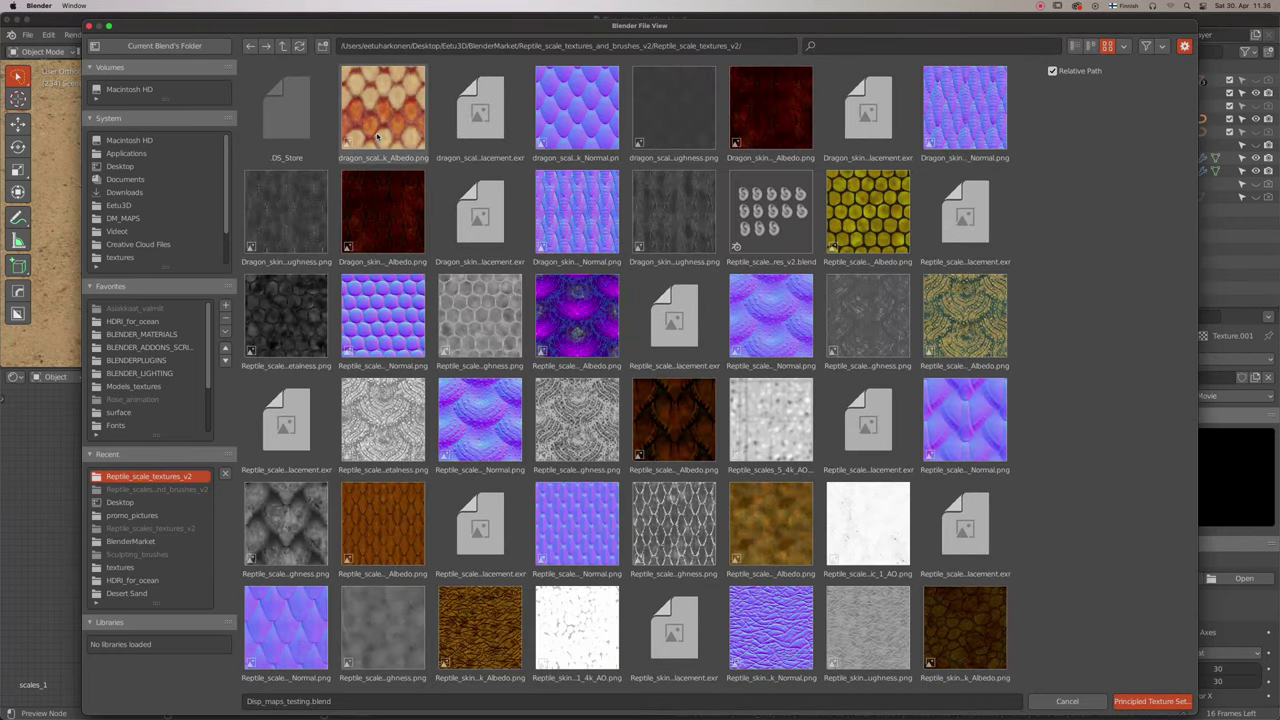
left_click(456, 129, "shift")
left_click(551, 128, "shift")
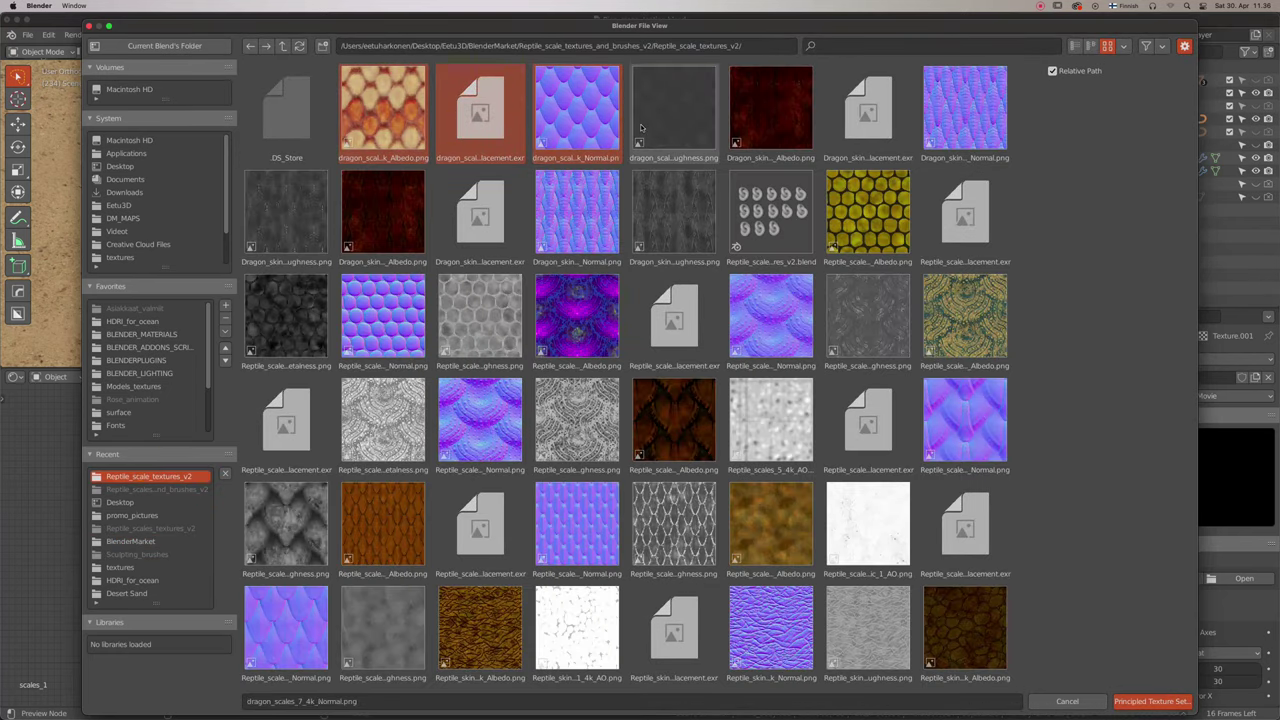
left_click(641, 127, "shift")
left_click(1128, 700)
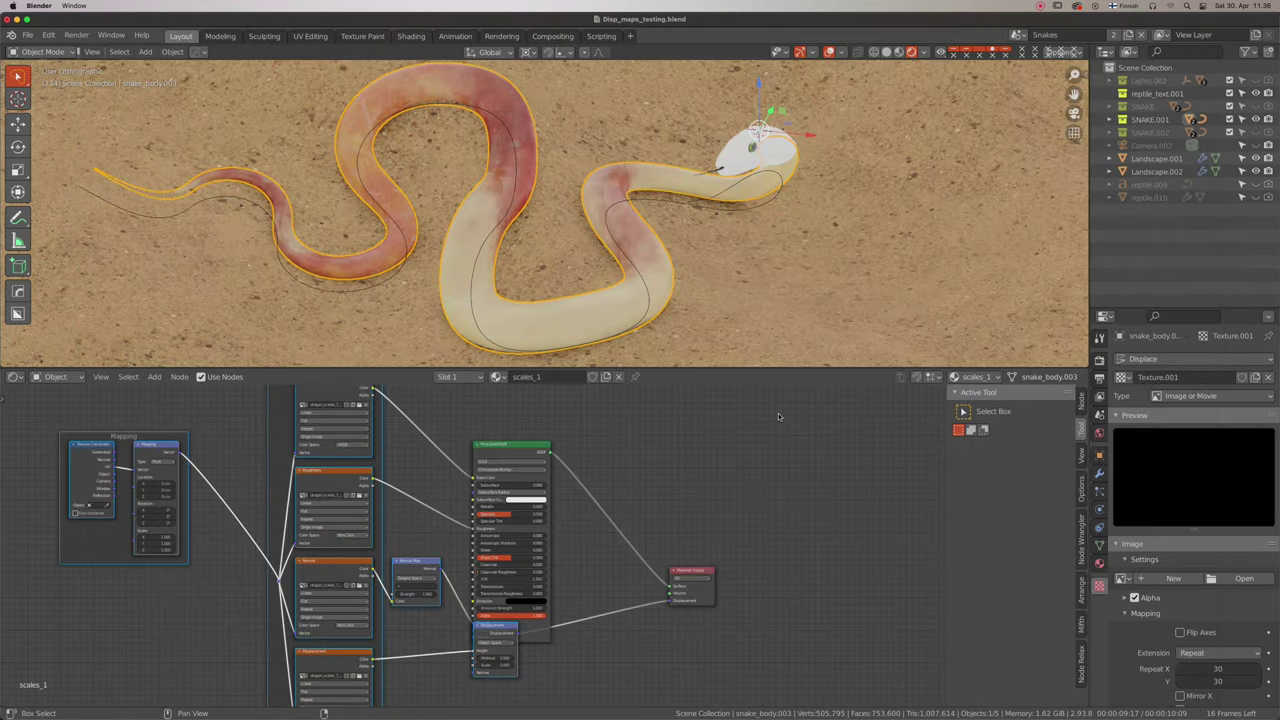
- Set the Mapping node scale to 30 on all three axes
scroll(145, 548, "up", 1)
scroll(145, 548, "up", 2)
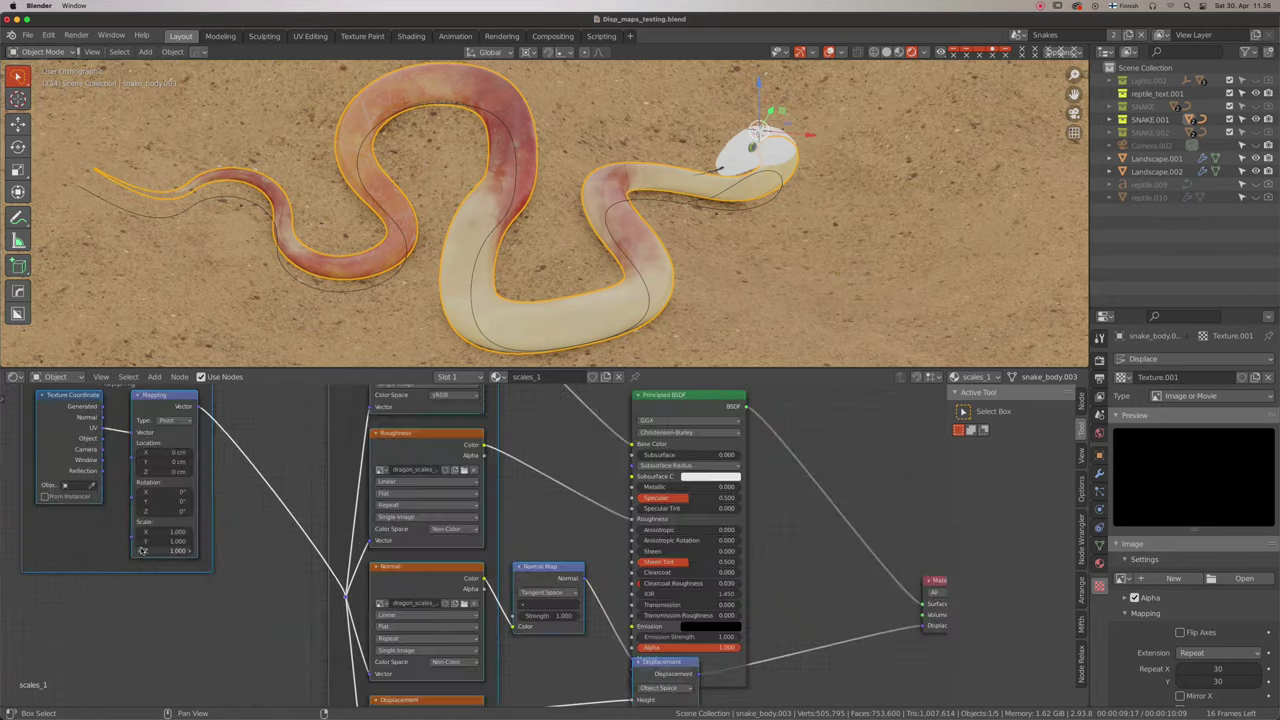
scroll(143, 550, "up", 3)
left_click(212, 642)
left_click(174, 522)
type("30")
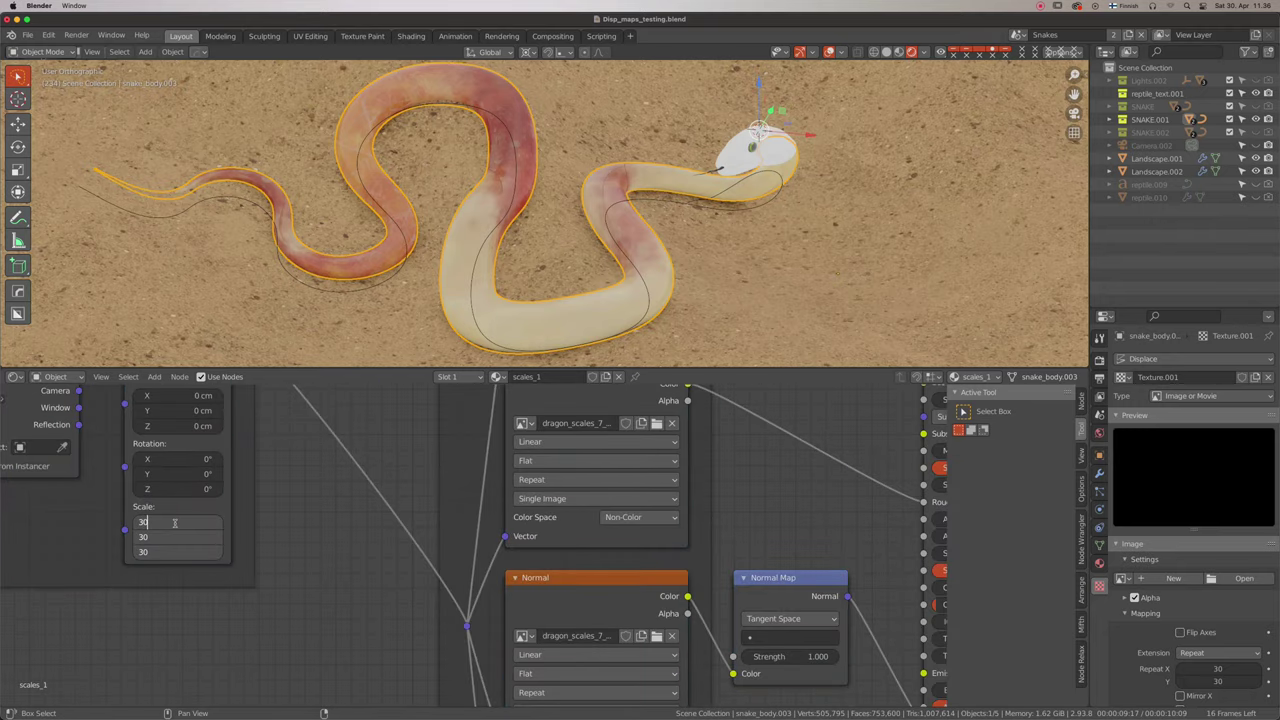
key("Return")
- Set the Displacement node scale to 0.120
scroll(633, 320, "up", 3)
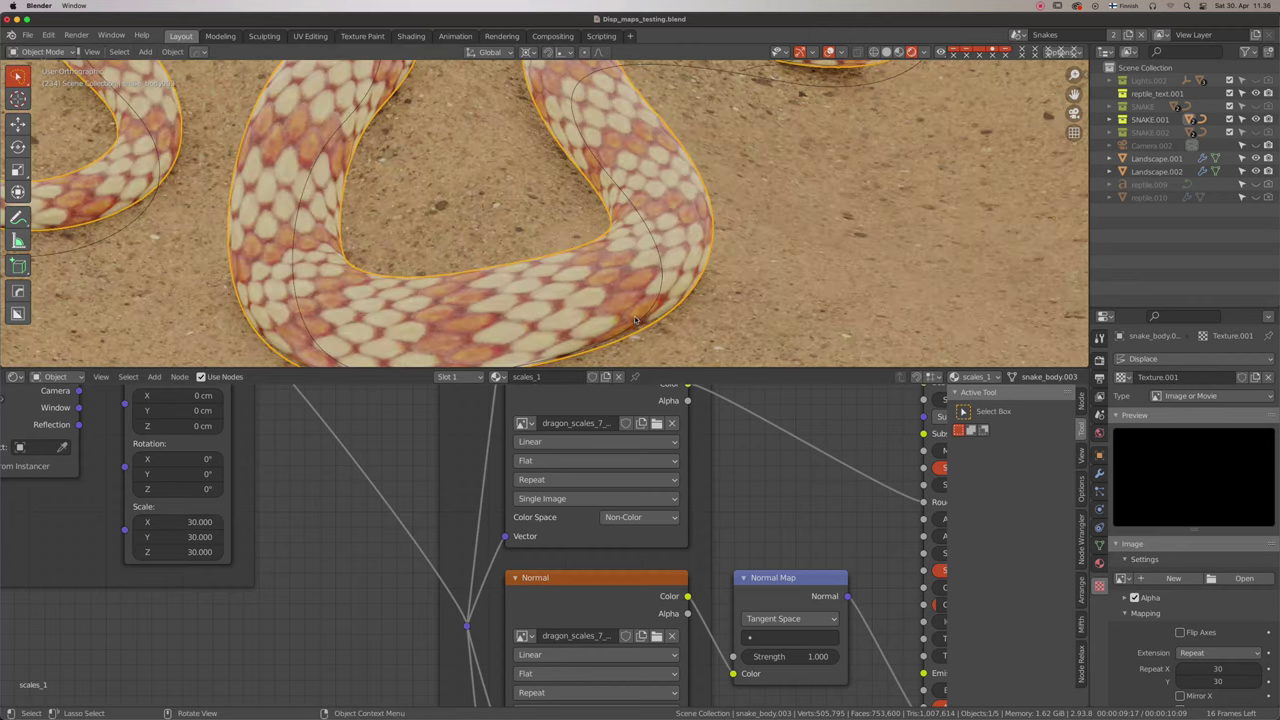
scroll(633, 320, "up", 3)
scroll(633, 320, "up", 2)
scroll(633, 320, "down", 3)
scroll(633, 320, "down", 2)
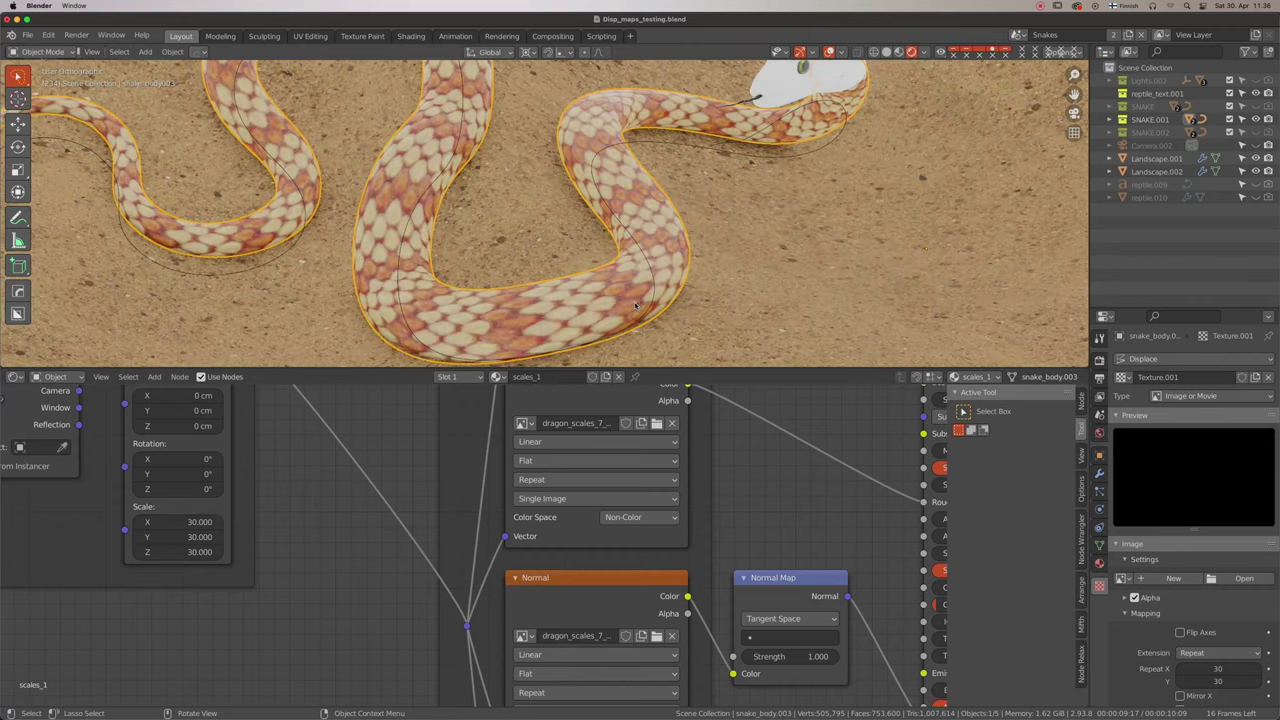
mouse_move(653, 296)
middle_mouse_down()
mouse_move(619, 276)
mouse_move(720, 260)
middle_mouse_up()
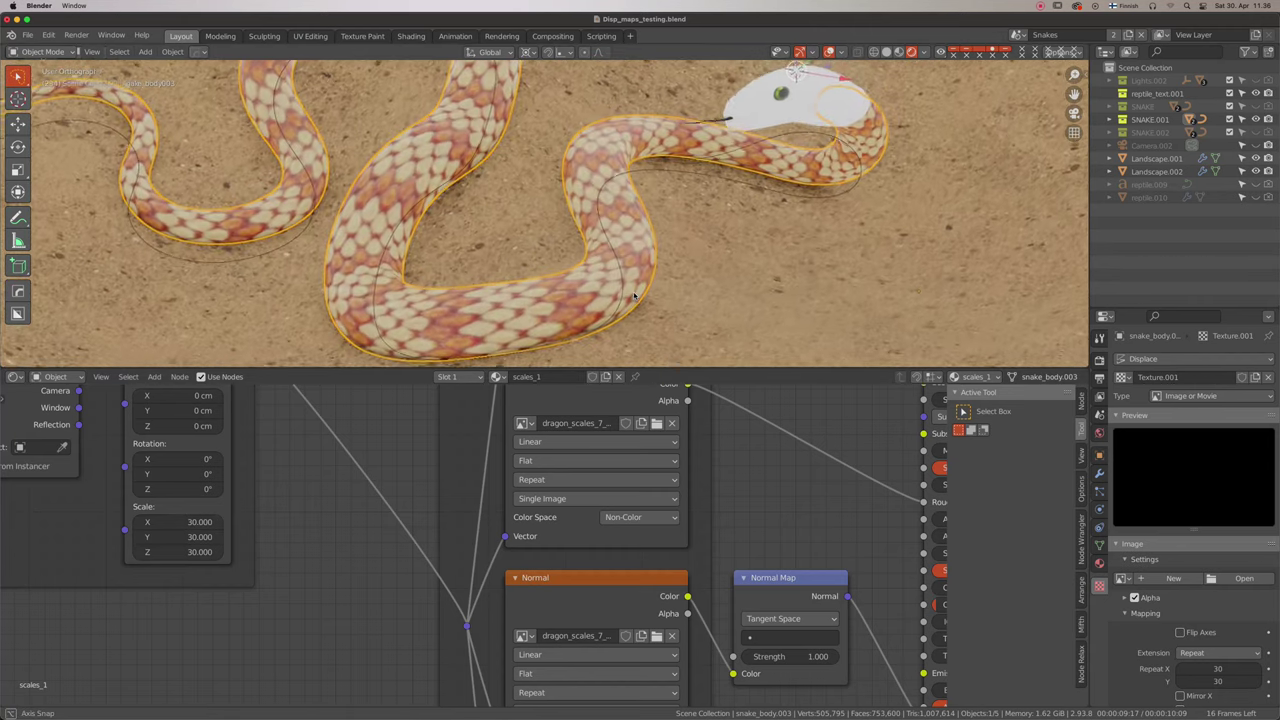
scroll(833, 668, "down", 4)
scroll(833, 668, "up", 3)
scroll(833, 668, "up", 1)
left_click(835, 668)
type("0.120")
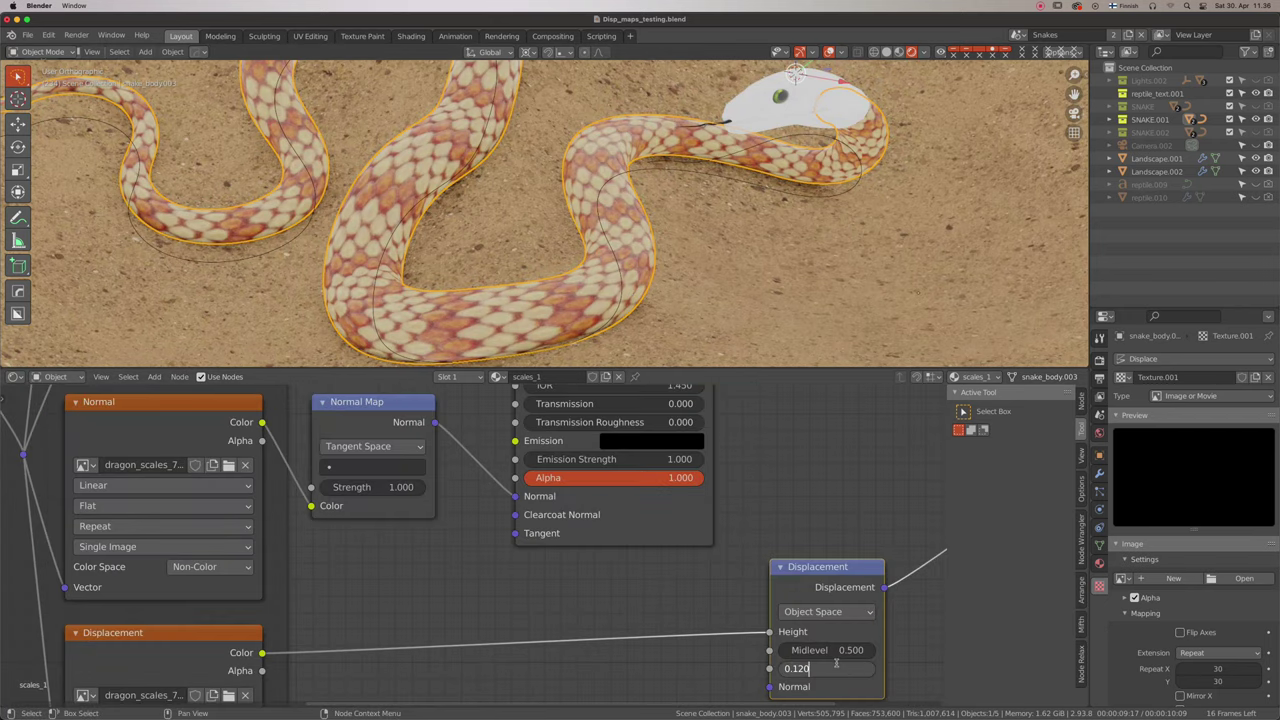
- Raise the Normal Map strength to 2.400 and review the snake body's modifier stack
scroll(530, 290, "down", 3)
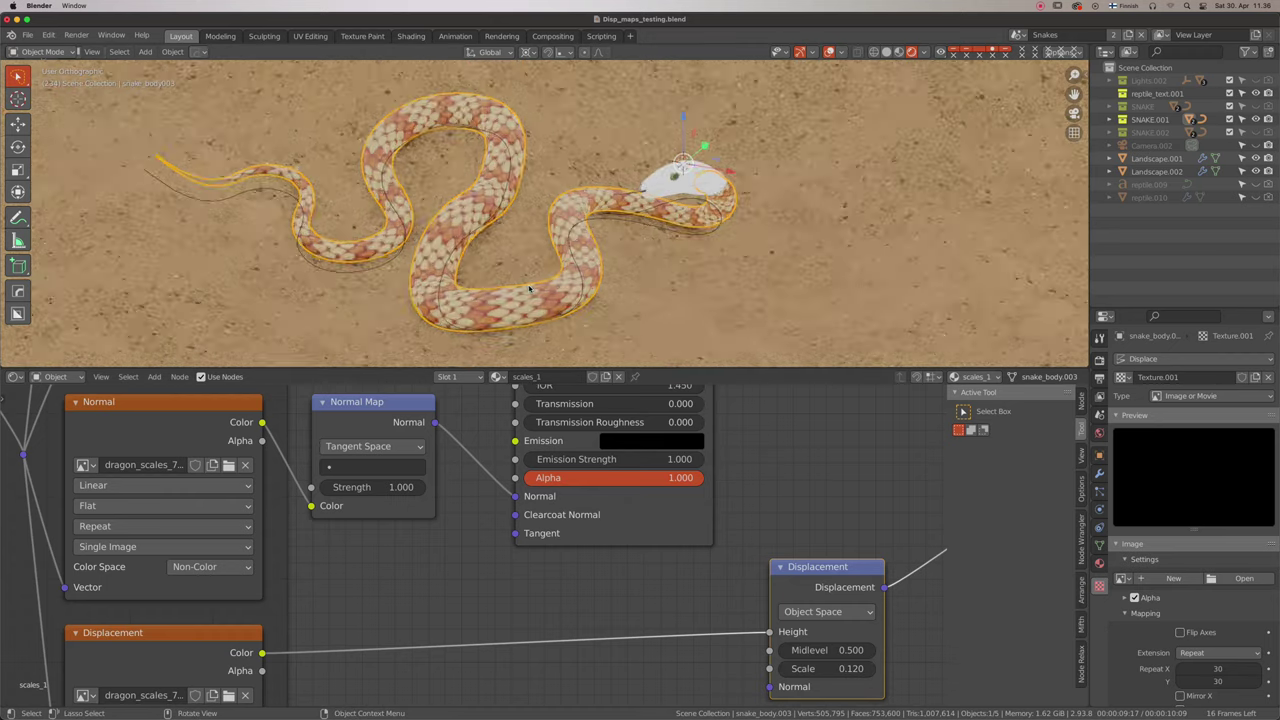
middle_click_drag(528, 300, 532, 290)
scroll(558, 292, "up", 1)
scroll(558, 292, "up", 2)
scroll(556, 295, "up", 2)
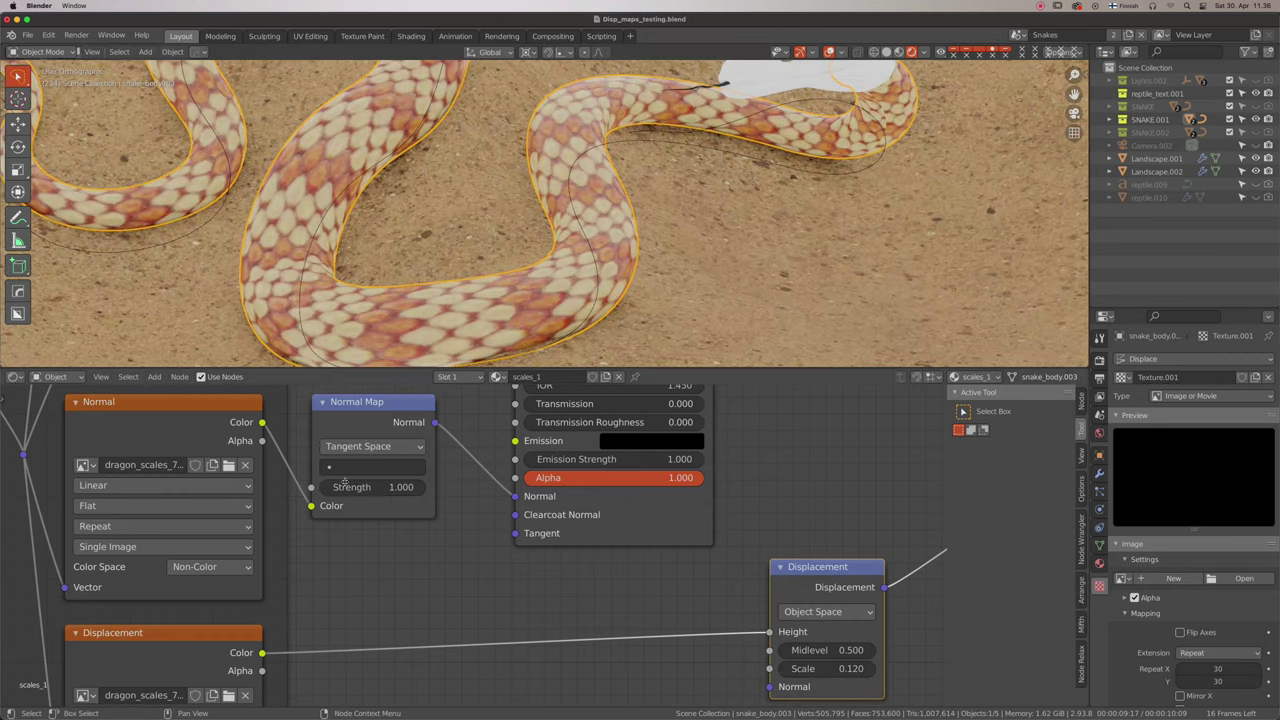
left_click_drag(344, 486, 357, 487)
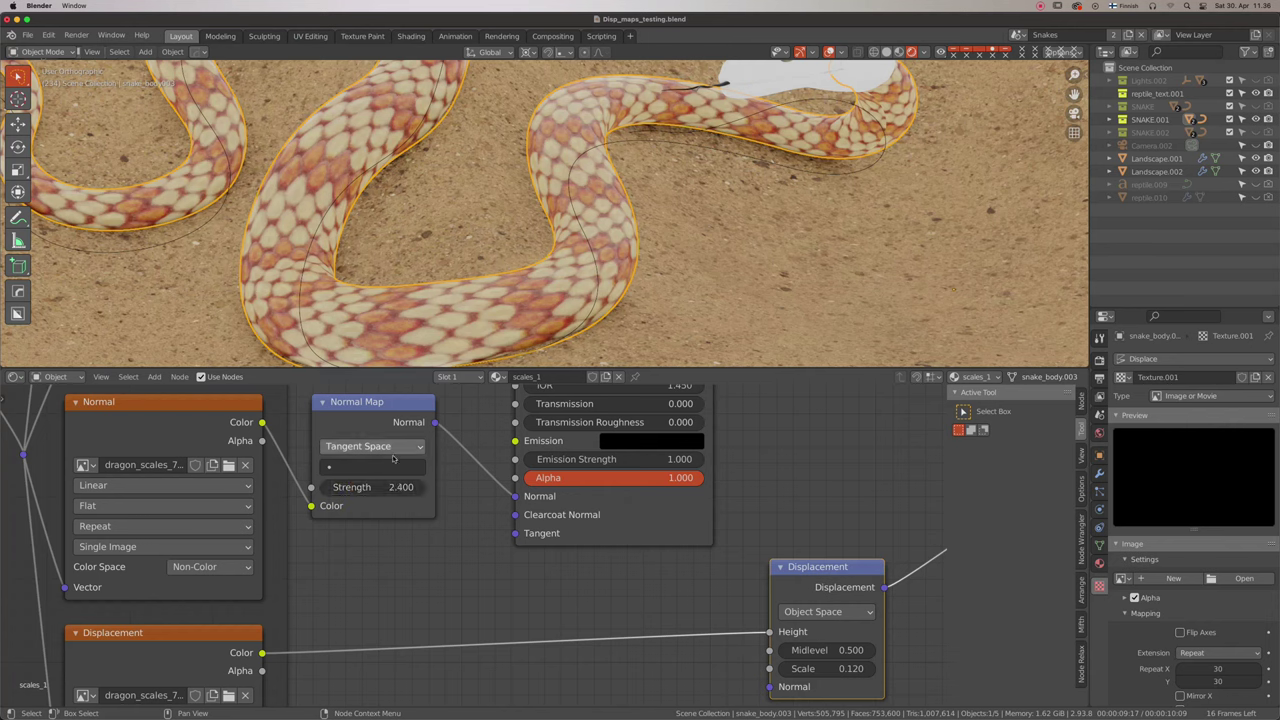
scroll(490, 338, "down", 4)
middle_click_drag(588, 328, 630, 300)
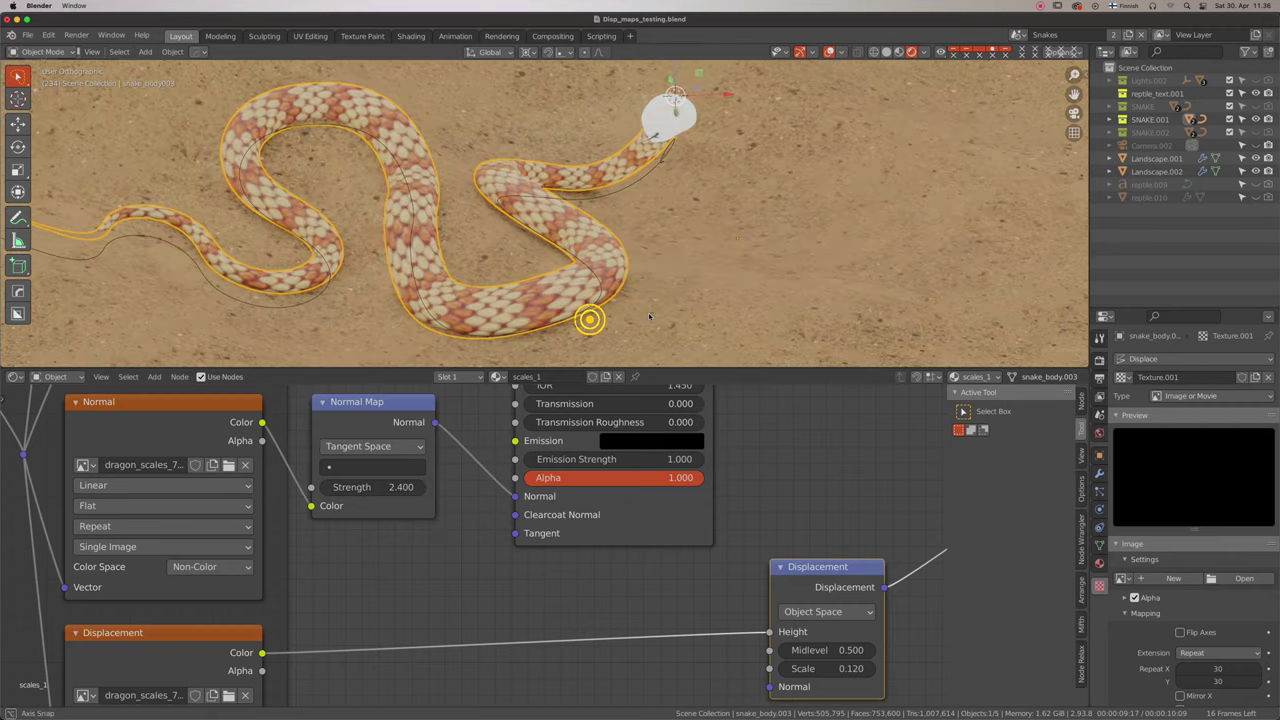
left_click(1100, 475)
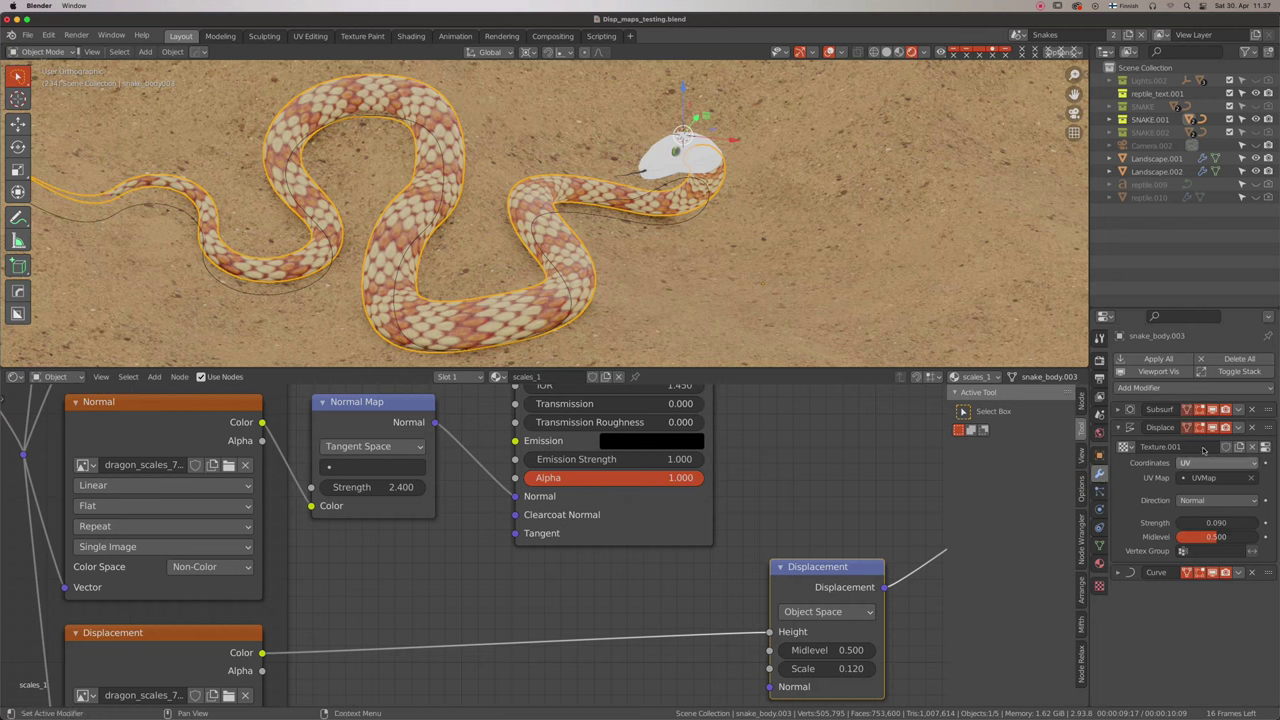
left_click(1266, 448)
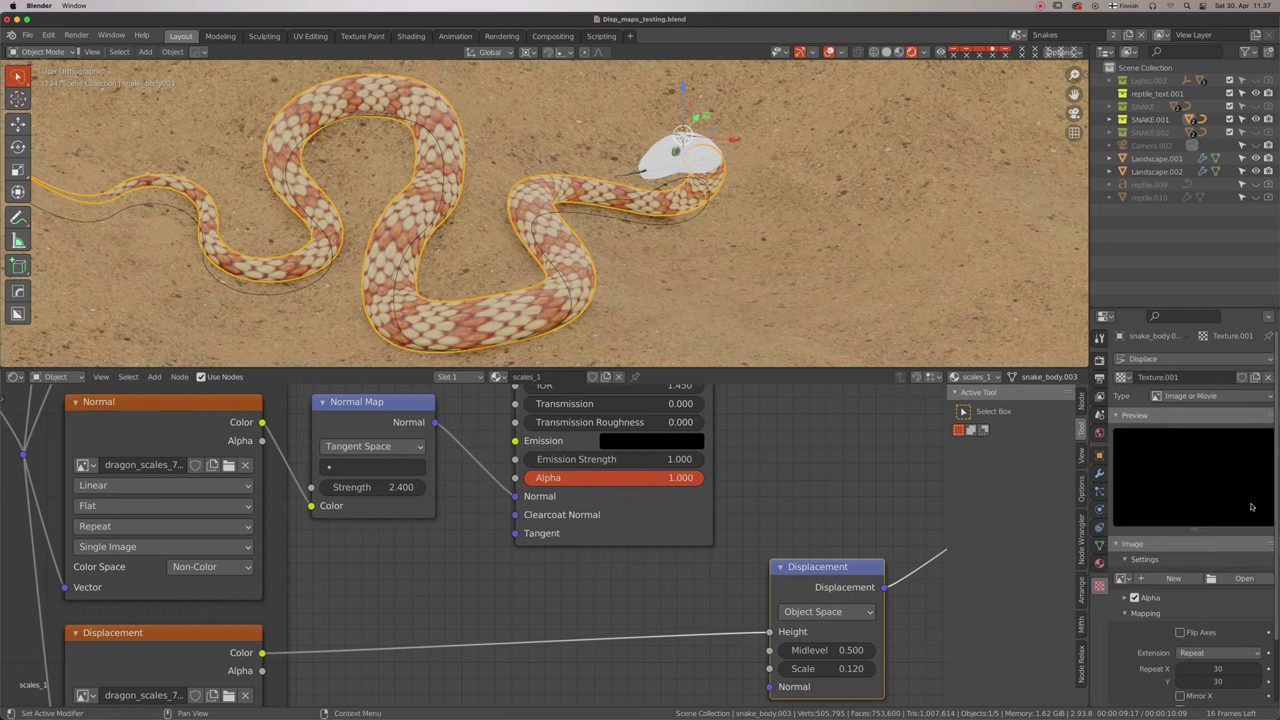
- Load dragon_scales_7_4k_Displacement.exr into the snake body's displacement texture
left_click(1243, 580)
left_click(183, 476)
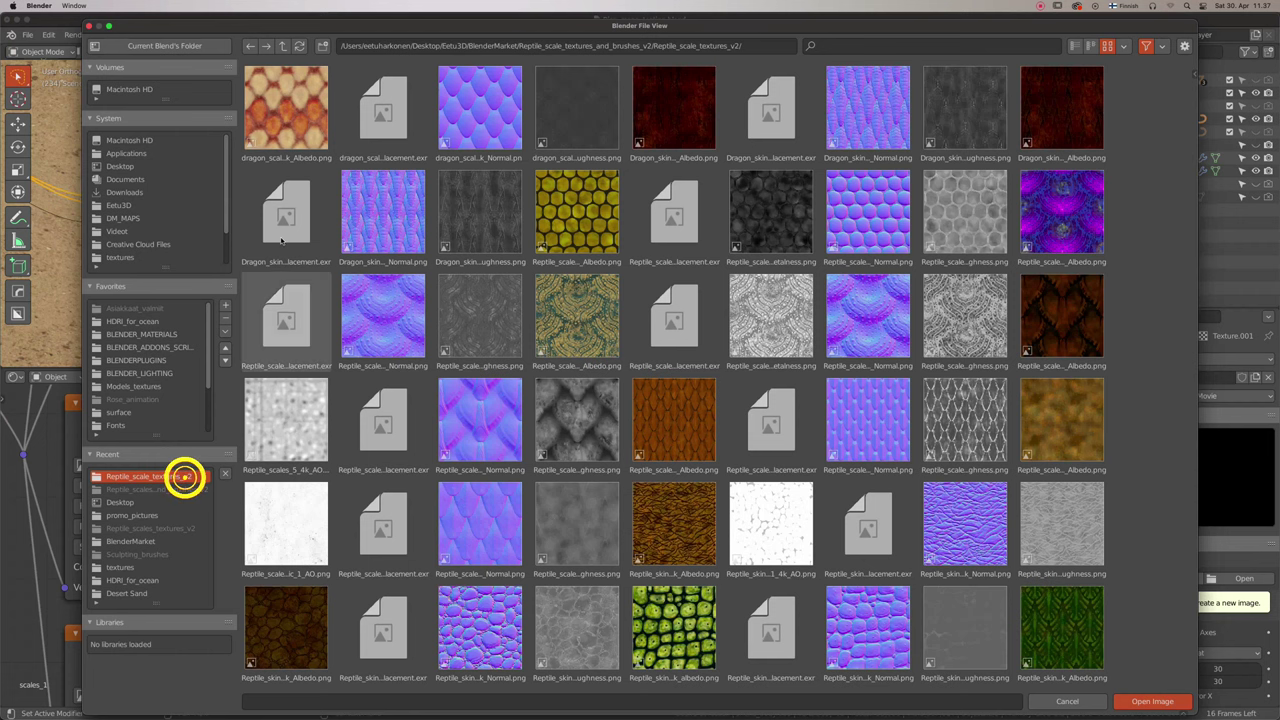
left_click(395, 140)
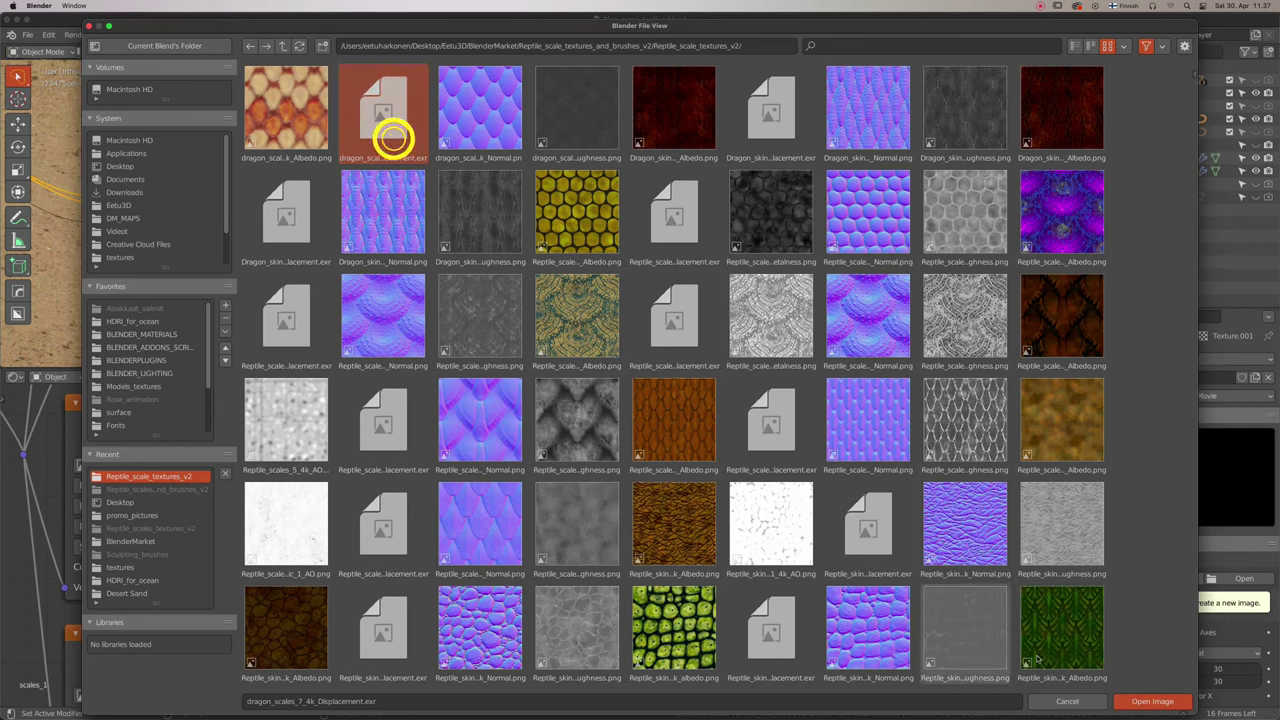
left_click(1150, 702)
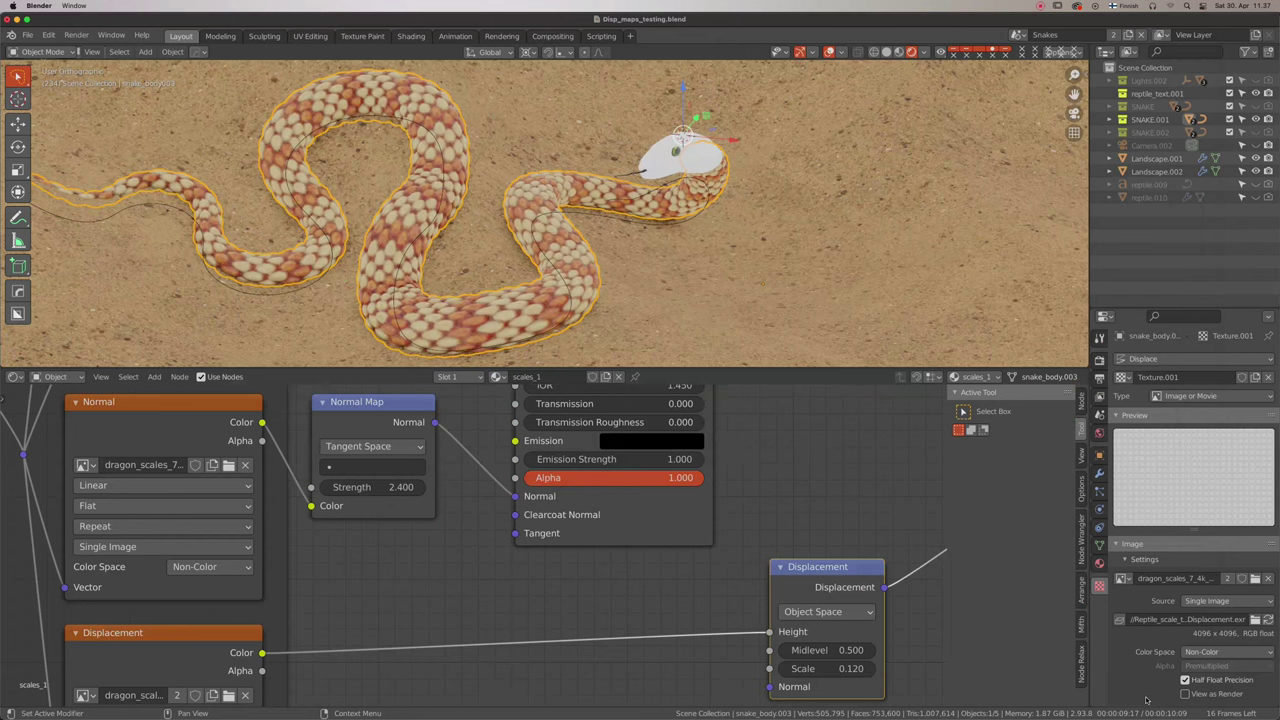
- Lower the Displace modifier strength to 0.060
left_click(1099, 472)
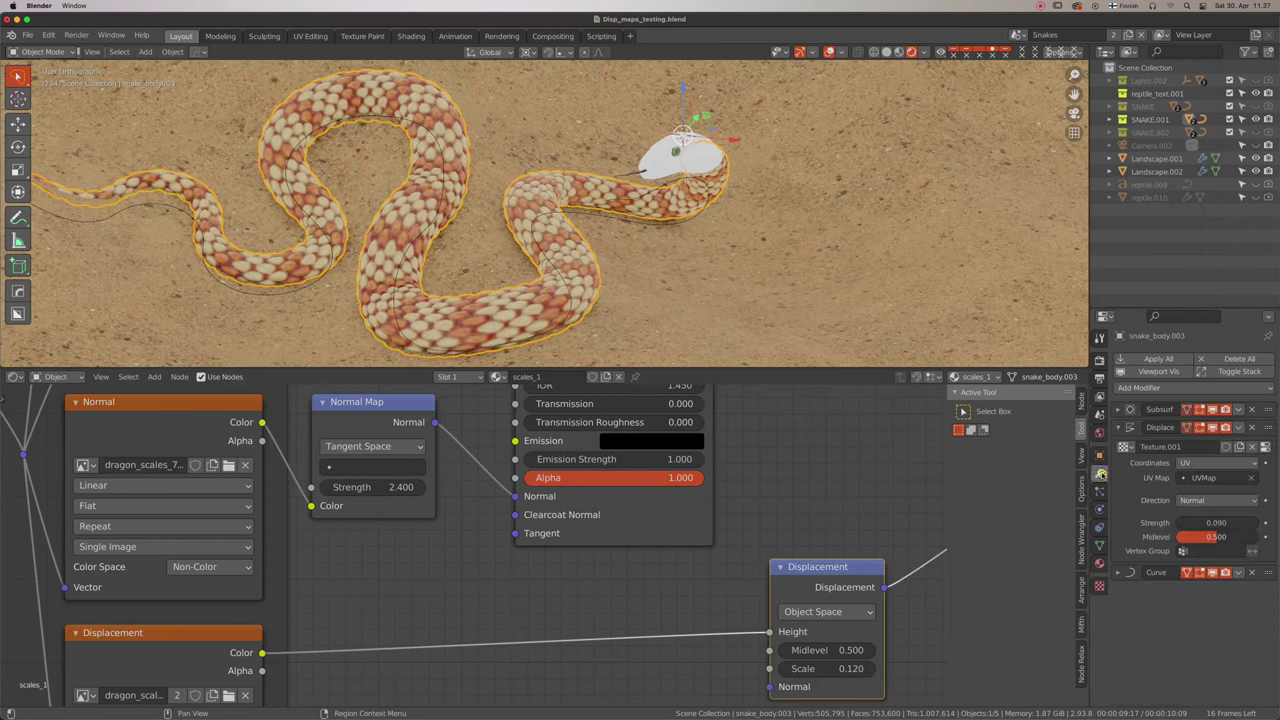
scroll(560, 316, "up", 3)
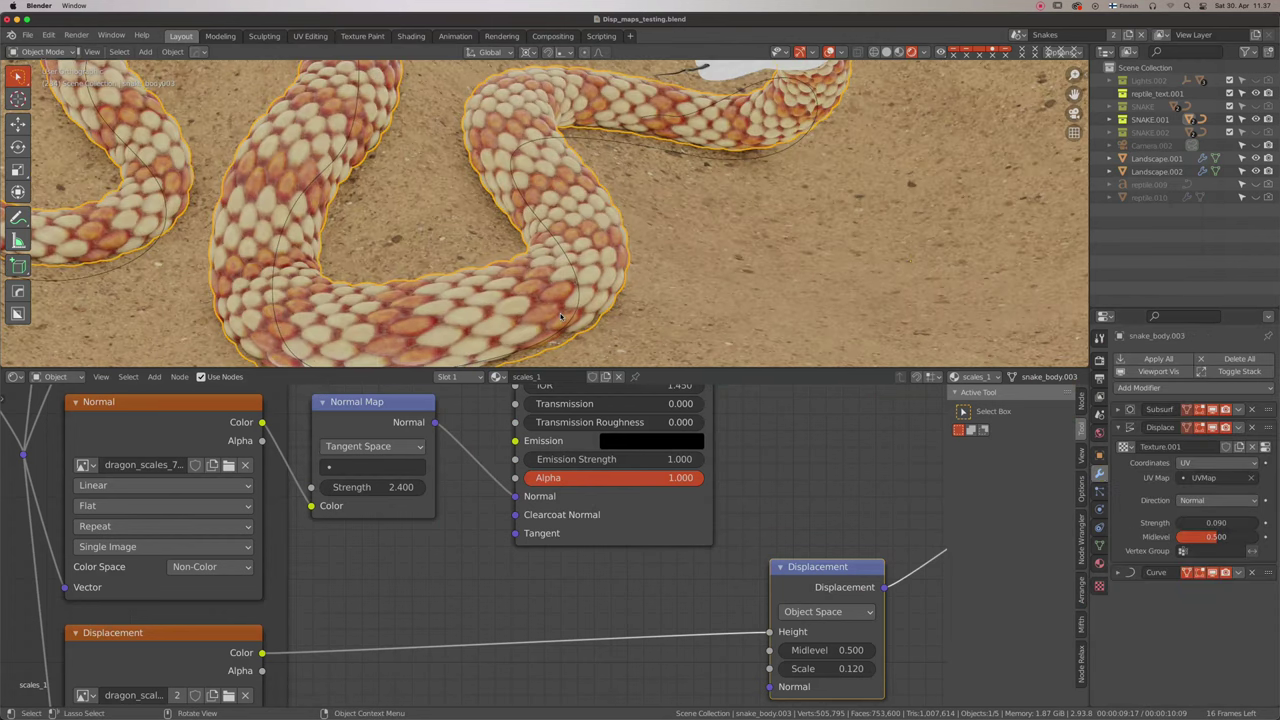
scroll(560, 316, "down", 2)
scroll(560, 314, "up", 3)
scroll(560, 313, "up", 3)
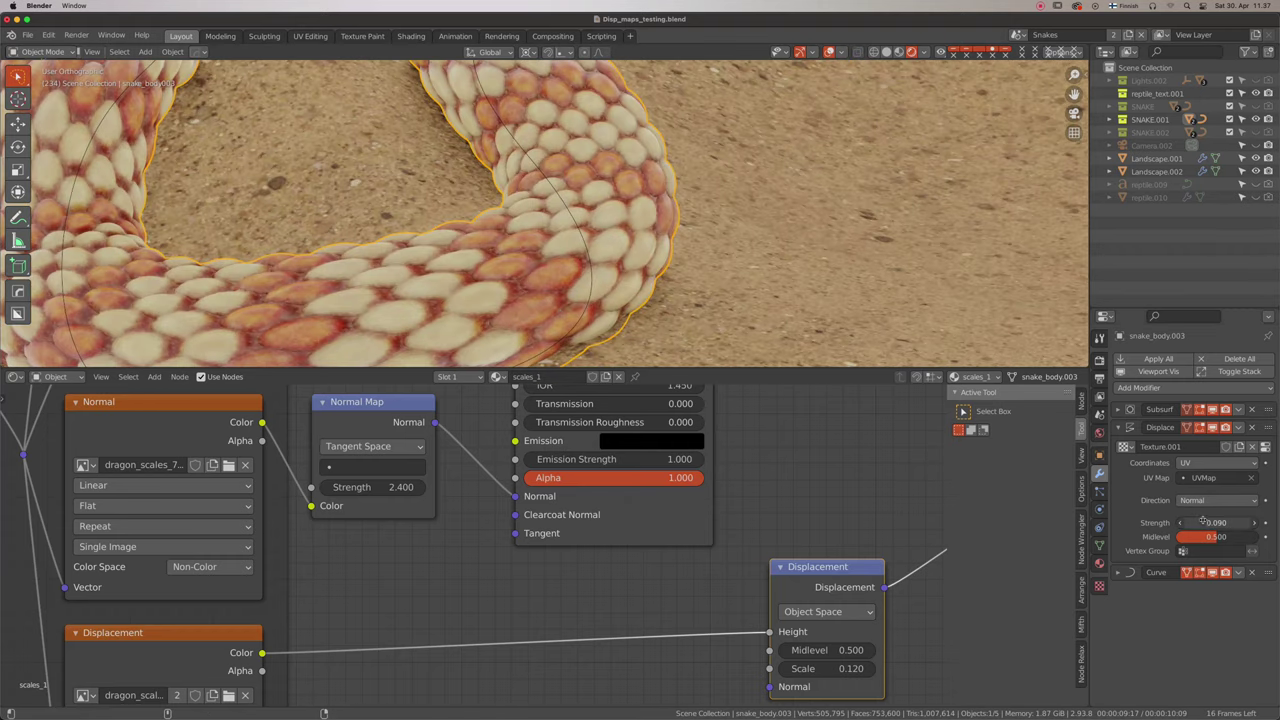
mouse_move(1204, 522)
left_mouse_down()
mouse_move(1150, 522)
mouse_move(1234, 522)
mouse_move(1206, 522)
left_mouse_up()
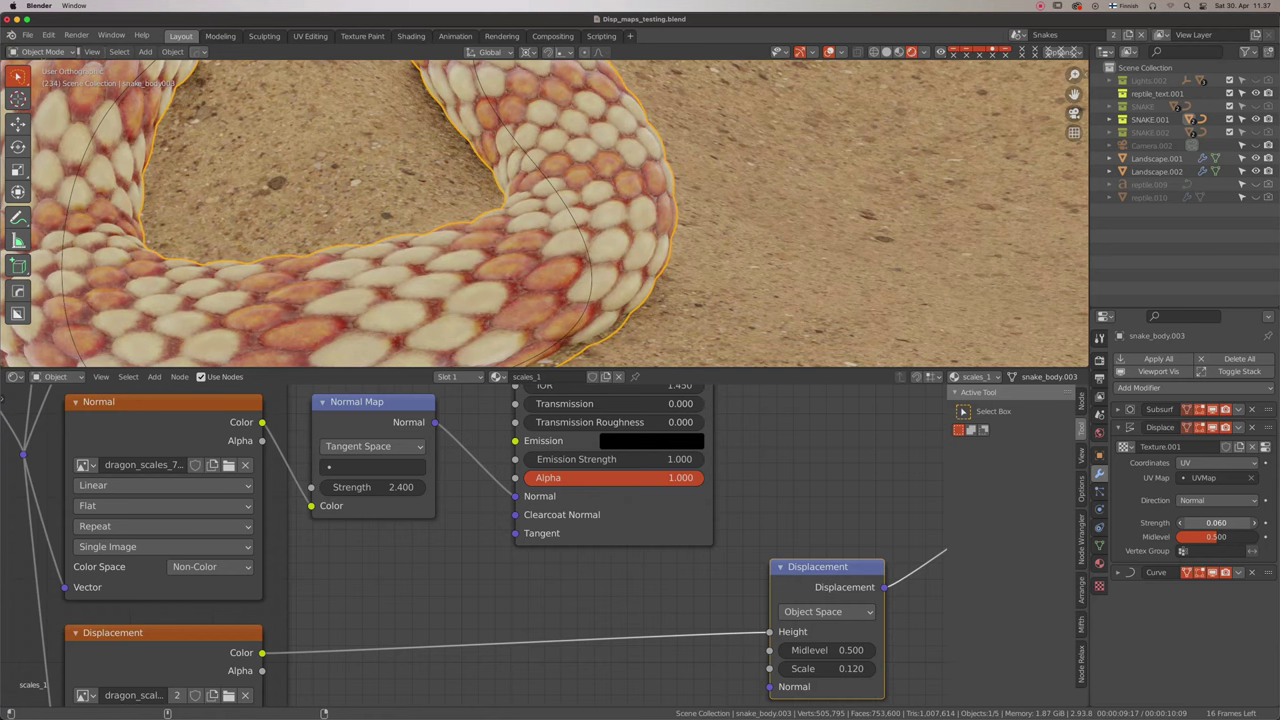
- Inspect the scales up close and hide Lights.002 in the viewport
scroll(583, 268, "down", 2)
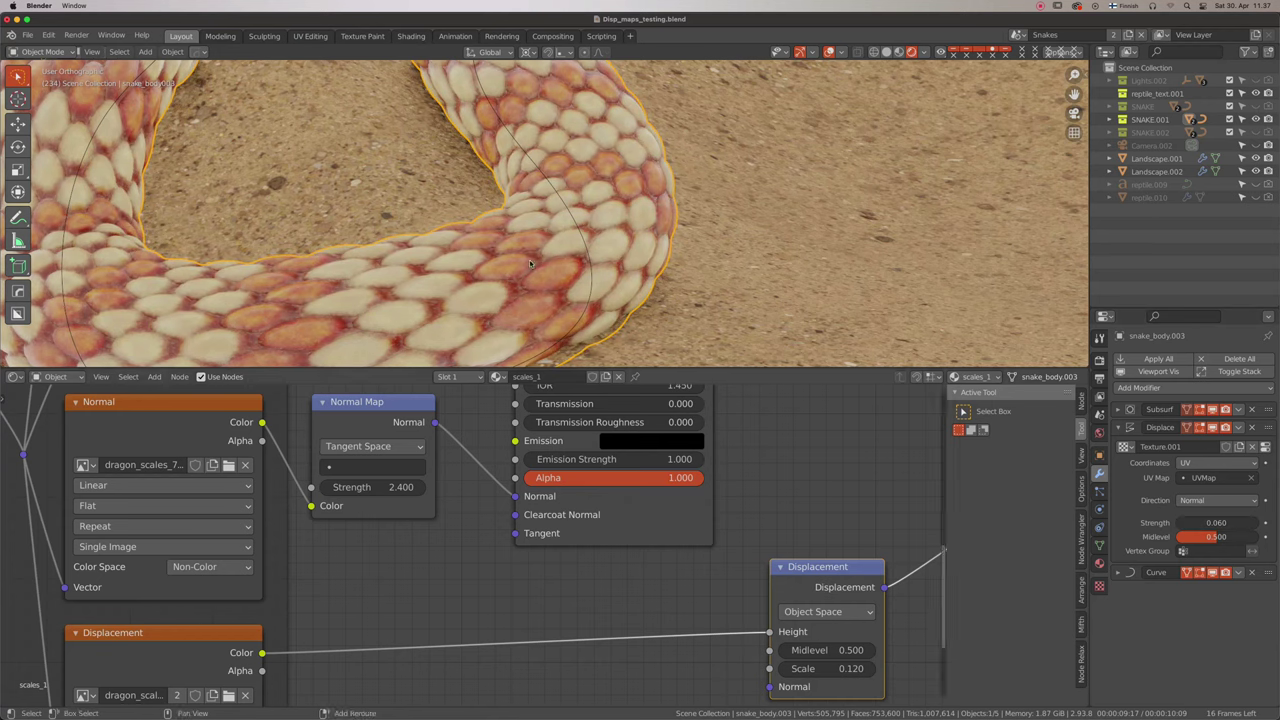
scroll(583, 268, "down", 3)
scroll(583, 268, "down", 2)
mouse_move(583, 268)
middle_mouse_down()
mouse_move(730, 270)
mouse_move(688, 272)
middle_mouse_up()
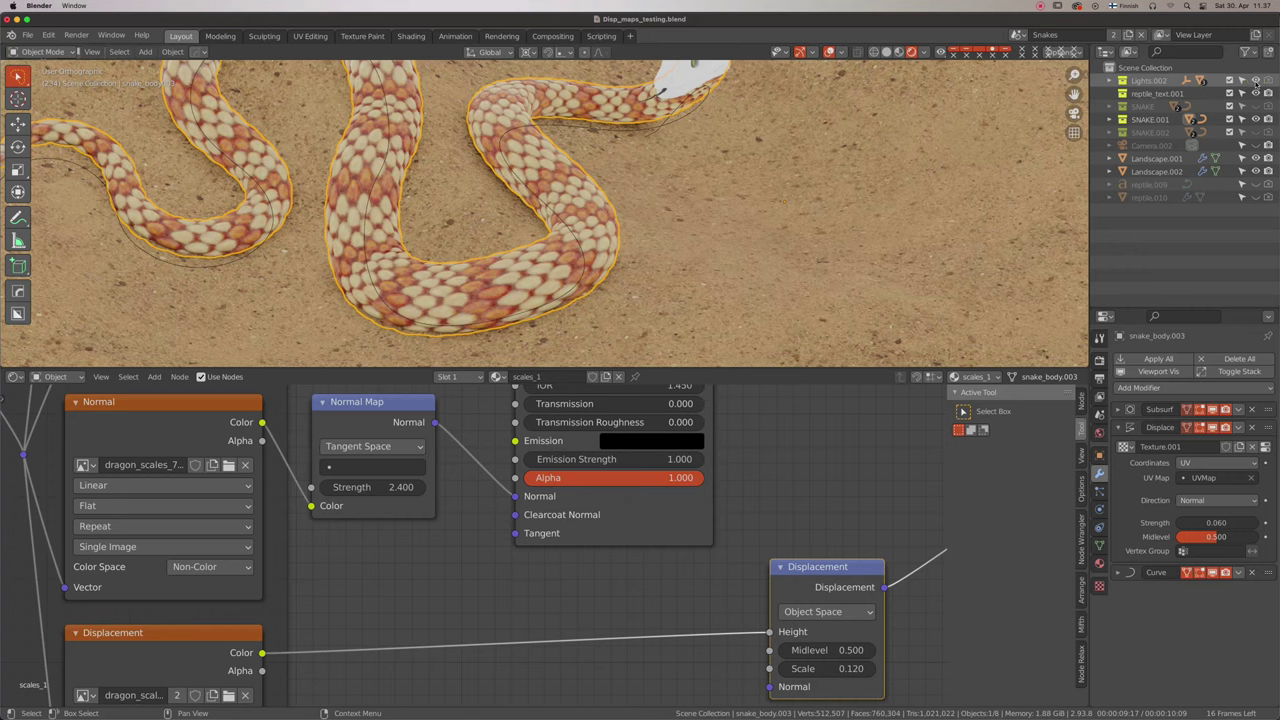
left_click(1255, 80)
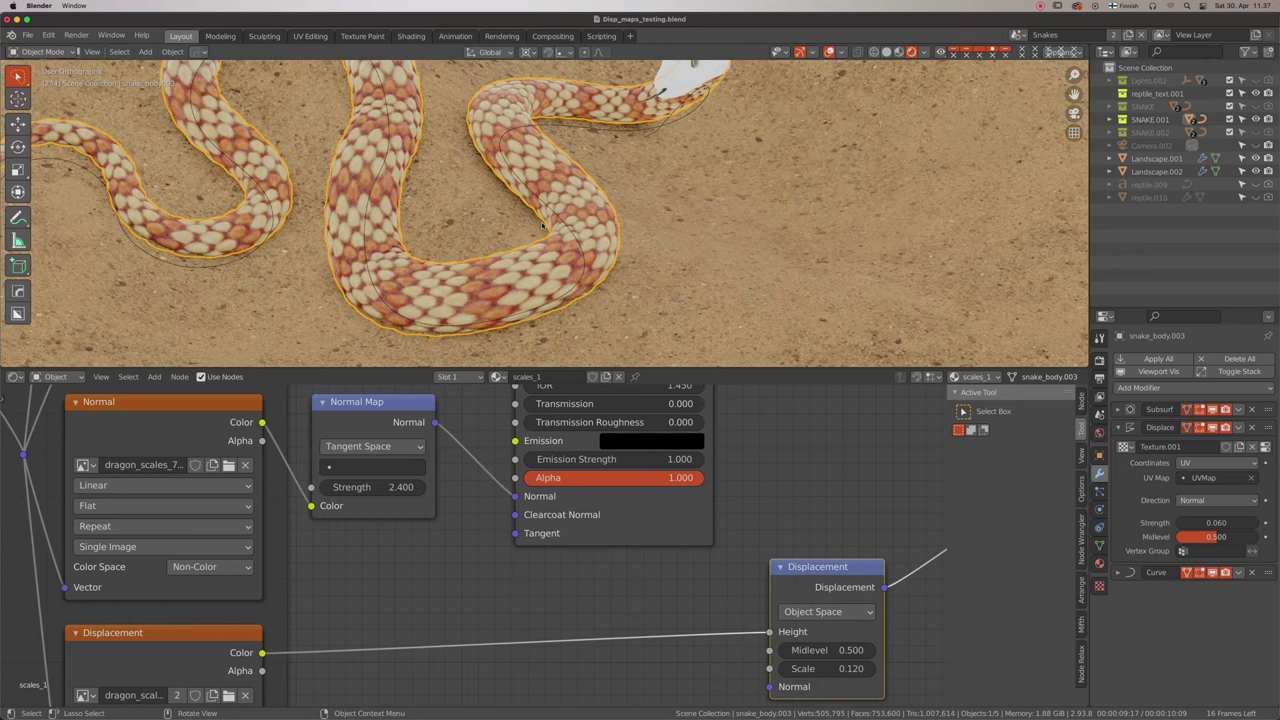
- Collapse the Displace modifier panel and deselect the snake body
scroll(543, 226, "down", 3)
scroll(543, 226, "up", 3)
scroll(543, 226, "up", 3)
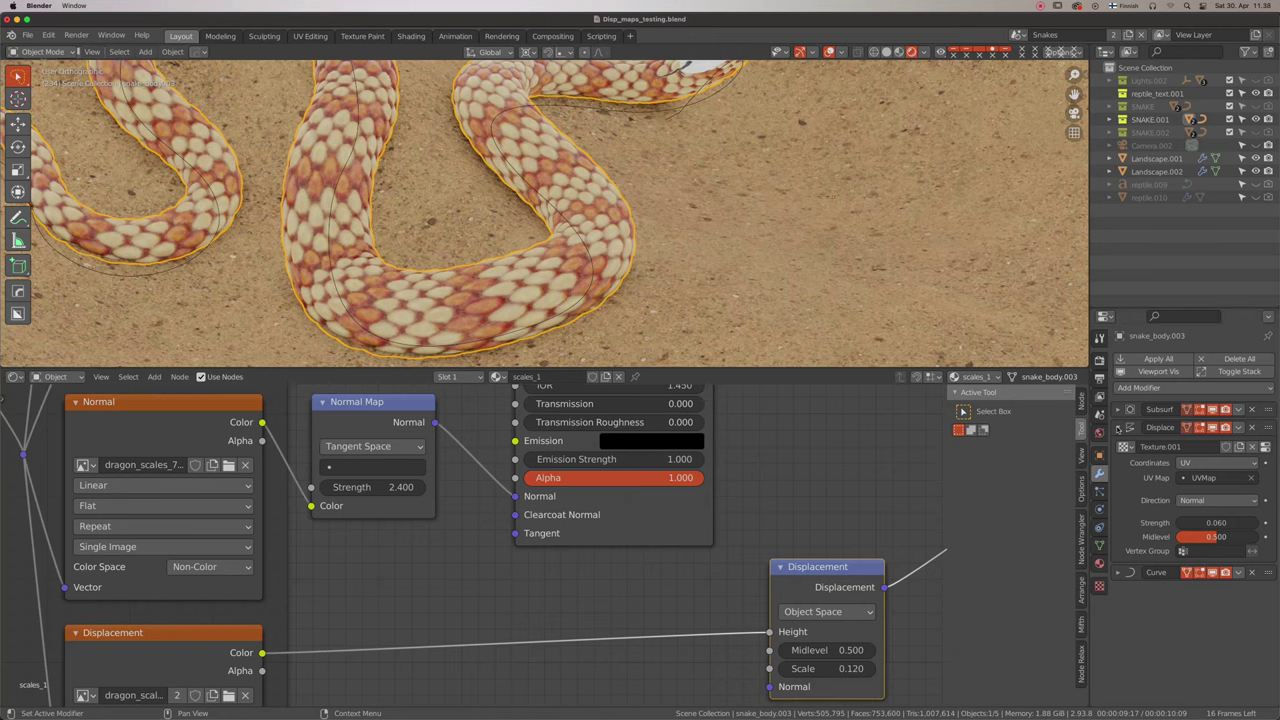
left_click(1118, 427)
scroll(478, 490, "down", 2)
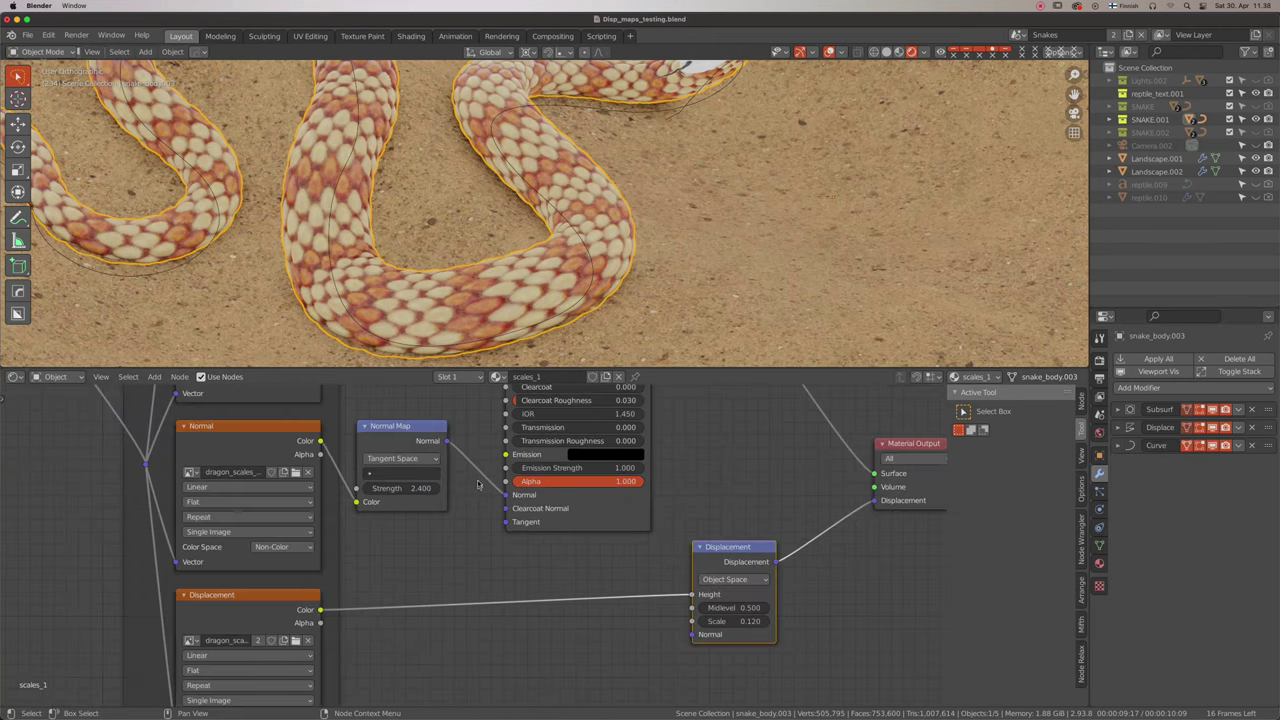
scroll(600, 295, "down", 3)
scroll(624, 282, "down", 1)
left_click(626, 281)
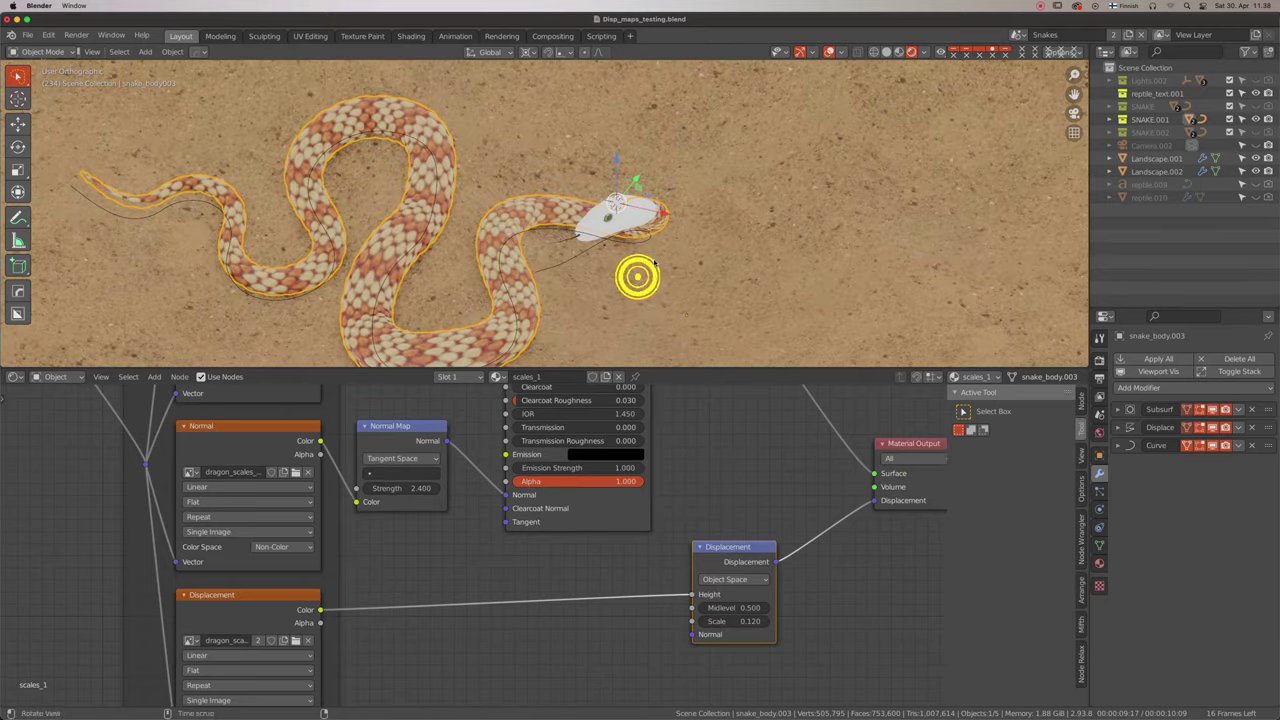
- Select the snake head and its head_2 material's Principled BSDF node
left_click(631, 224)
scroll(631, 221, "up", 5)
middle_click_drag(631, 221, 636, 228)
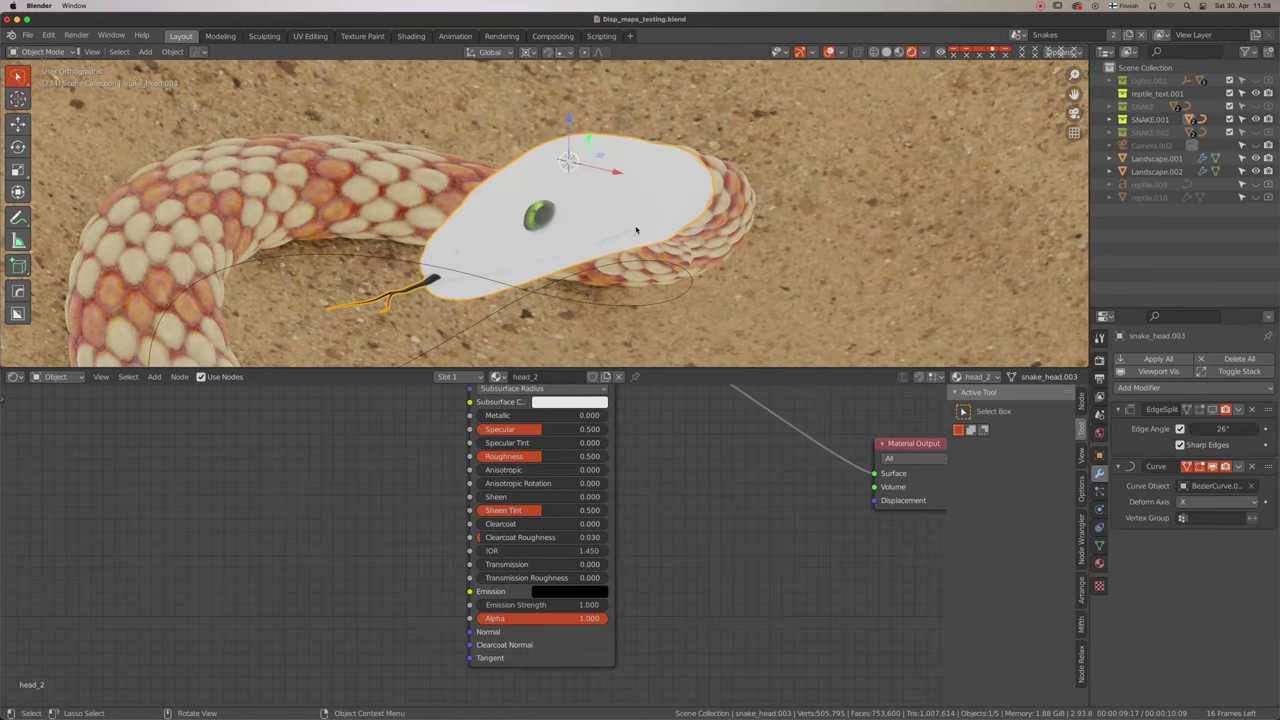
scroll(586, 595, "down", 1)
scroll(586, 595, "down", 1)
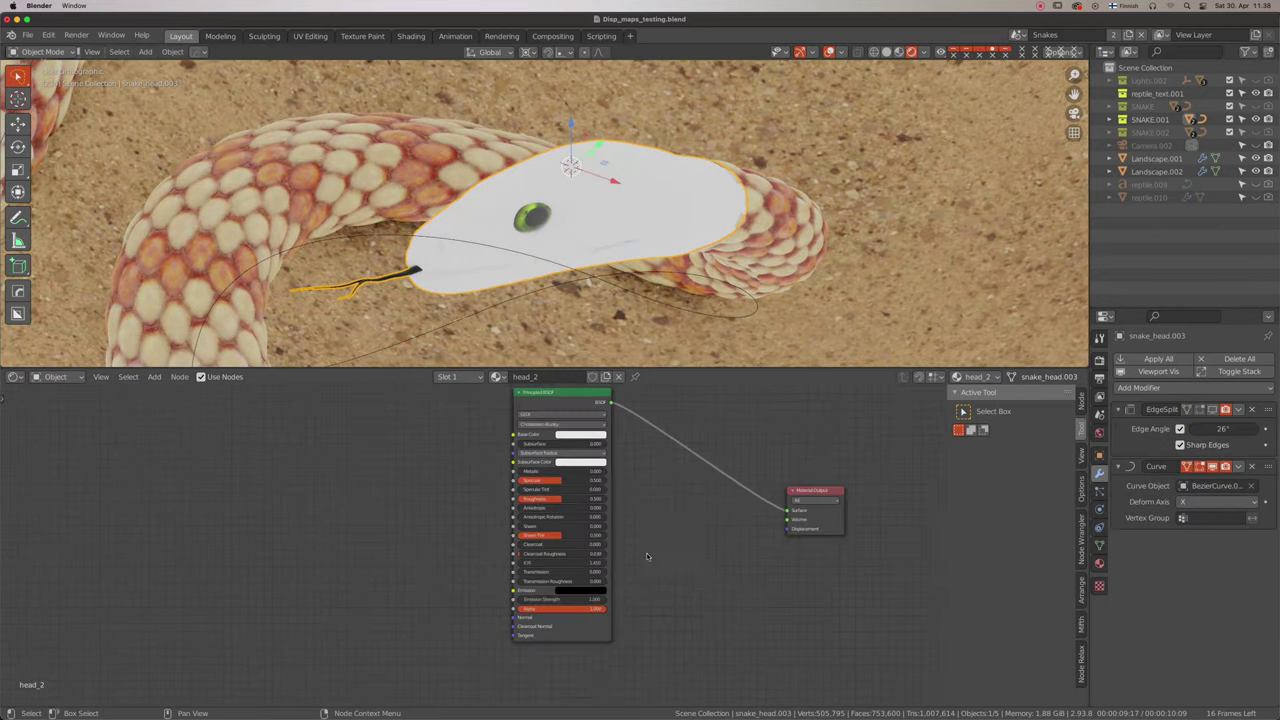
middle_click_drag(630, 520, 651, 551)
left_click(562, 430)
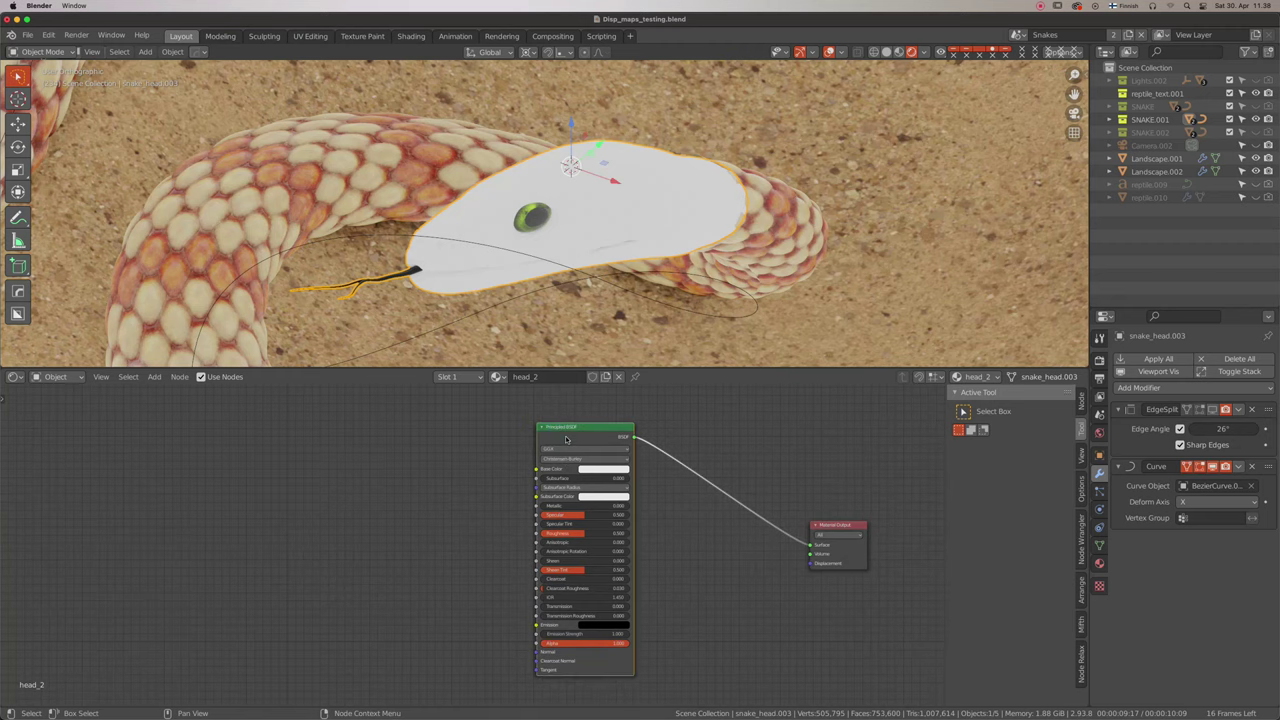
- Wire the dragon_scales_7_4k albedo and roughness images into the head via Principled Texture Setup
key("ctrl+shift+t")
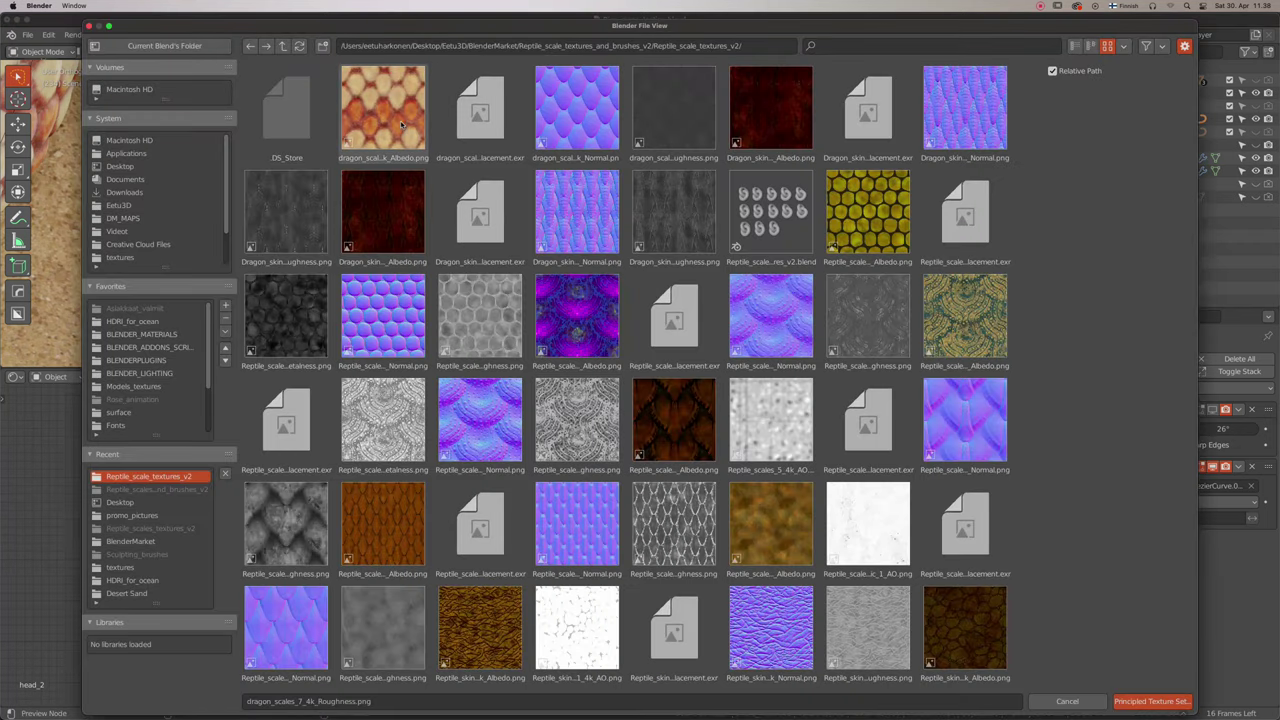
left_click(400, 122)
left_click(668, 130, "ctrl")
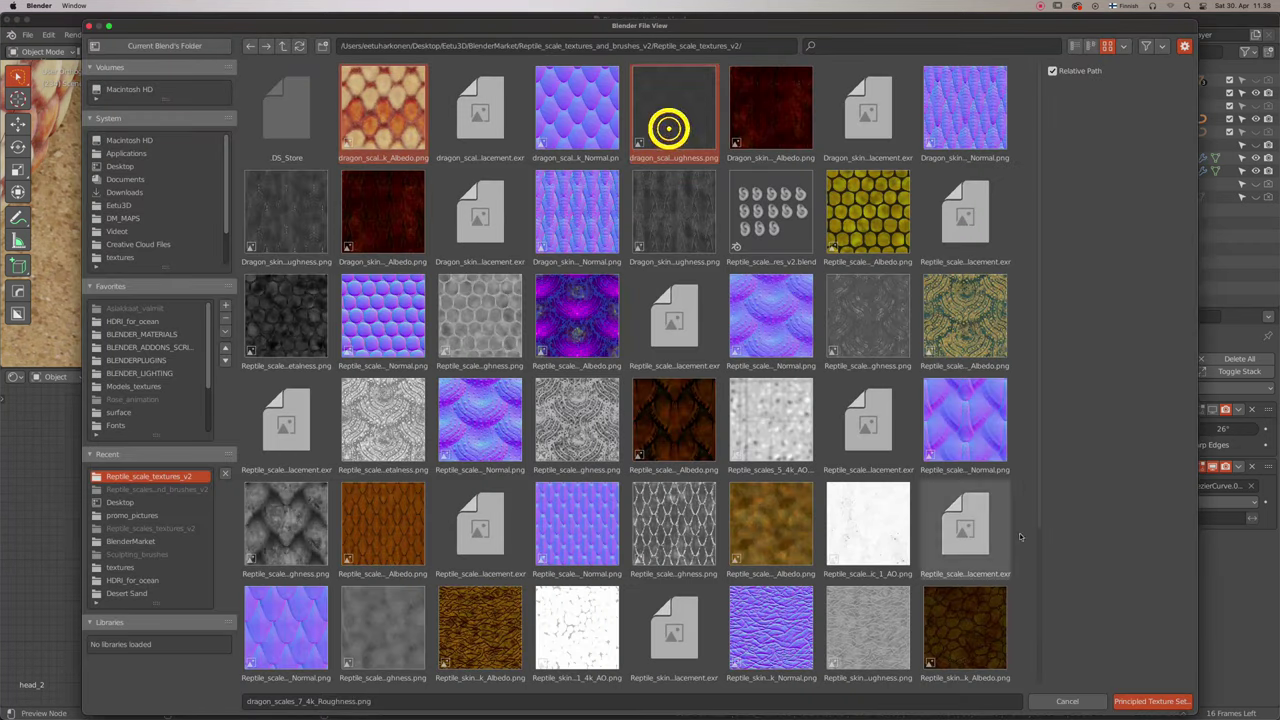
left_click(1138, 700)
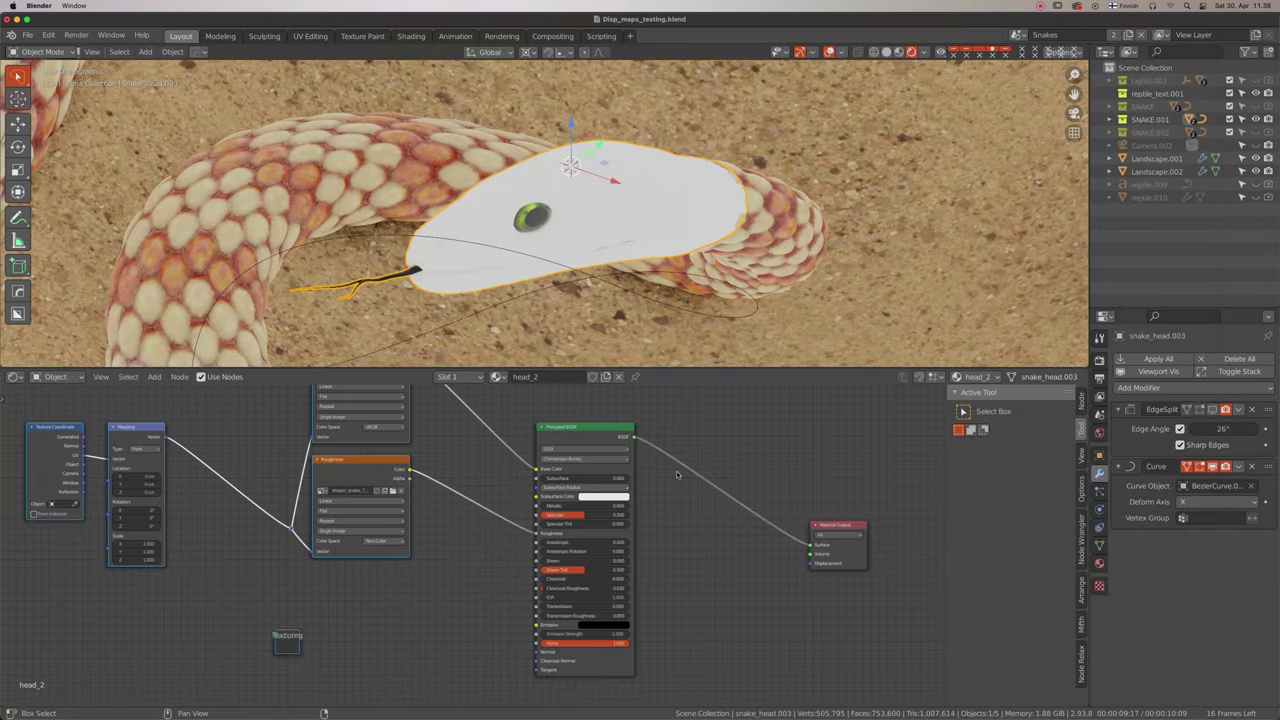
scroll(371, 620, "down", 1)
middle_click_drag(363, 529, 447, 548)
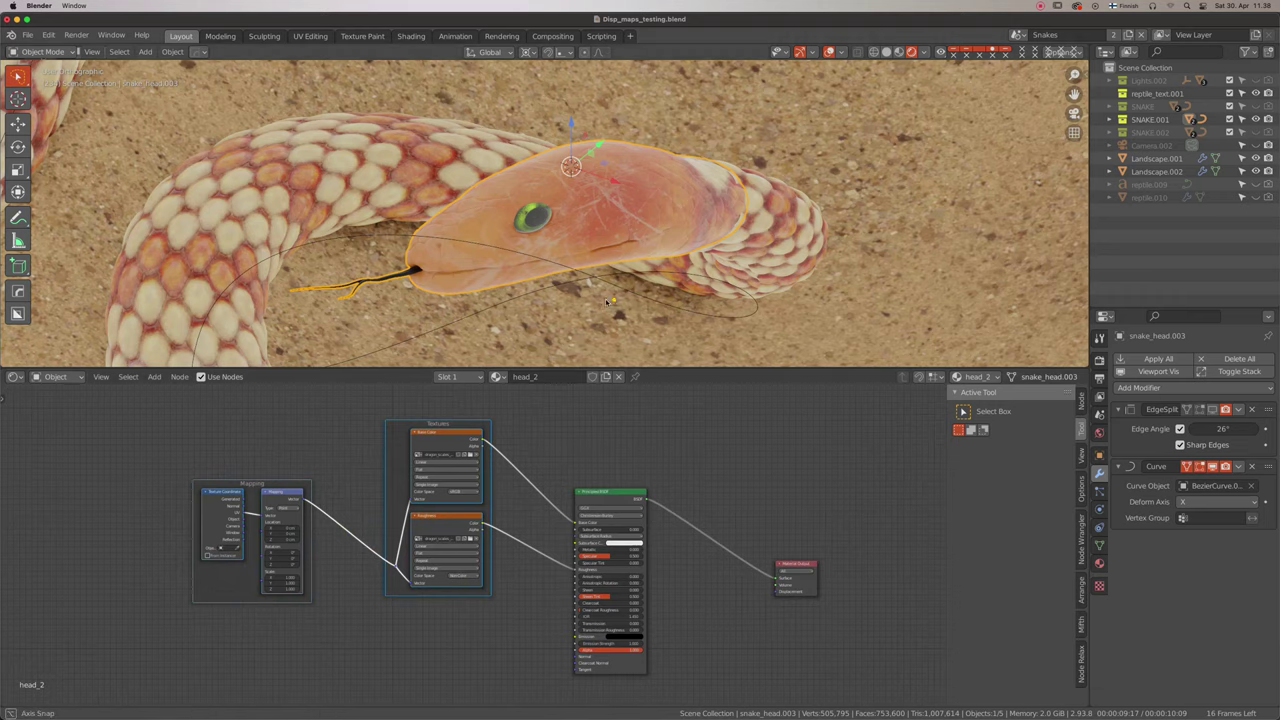
mouse_move(578, 343)
middle_mouse_down()
mouse_move(592, 347)
mouse_move(600, 63)
mouse_move(659, 295)
middle_mouse_up()
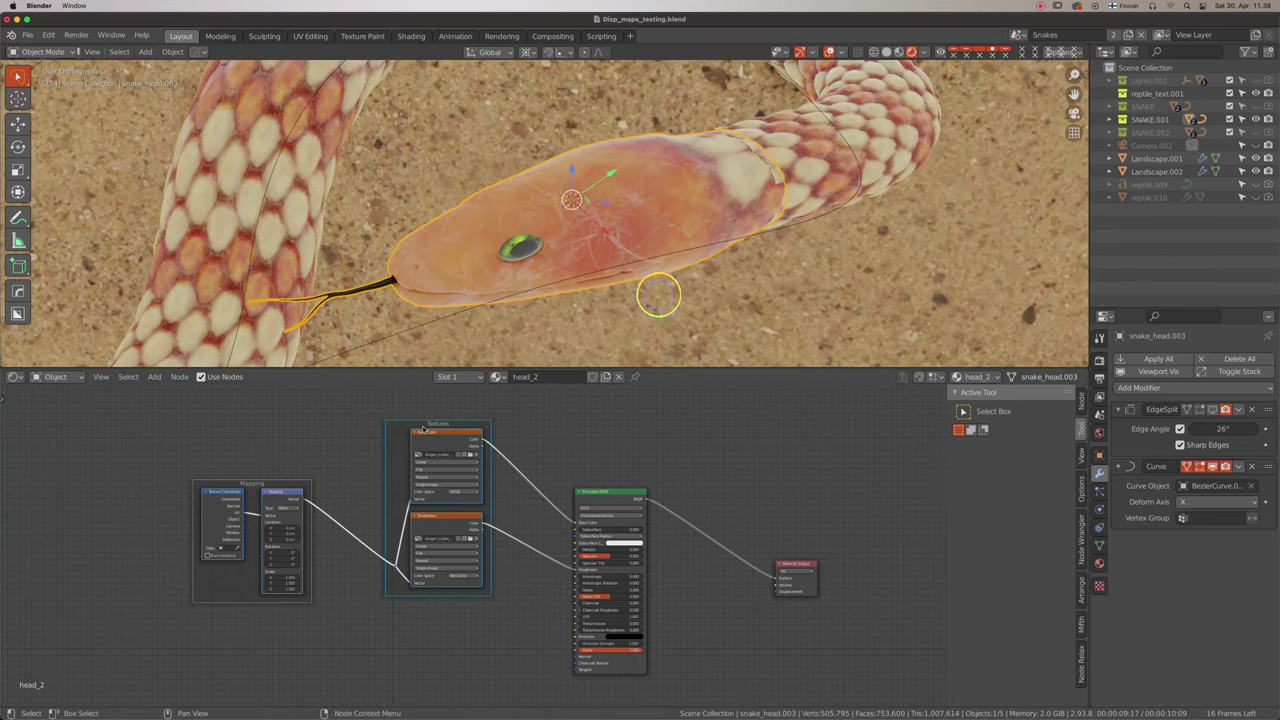
- Show the head's UVs in a UV Editor in the lower area, with the face overlay hidden
left_click(15, 377)
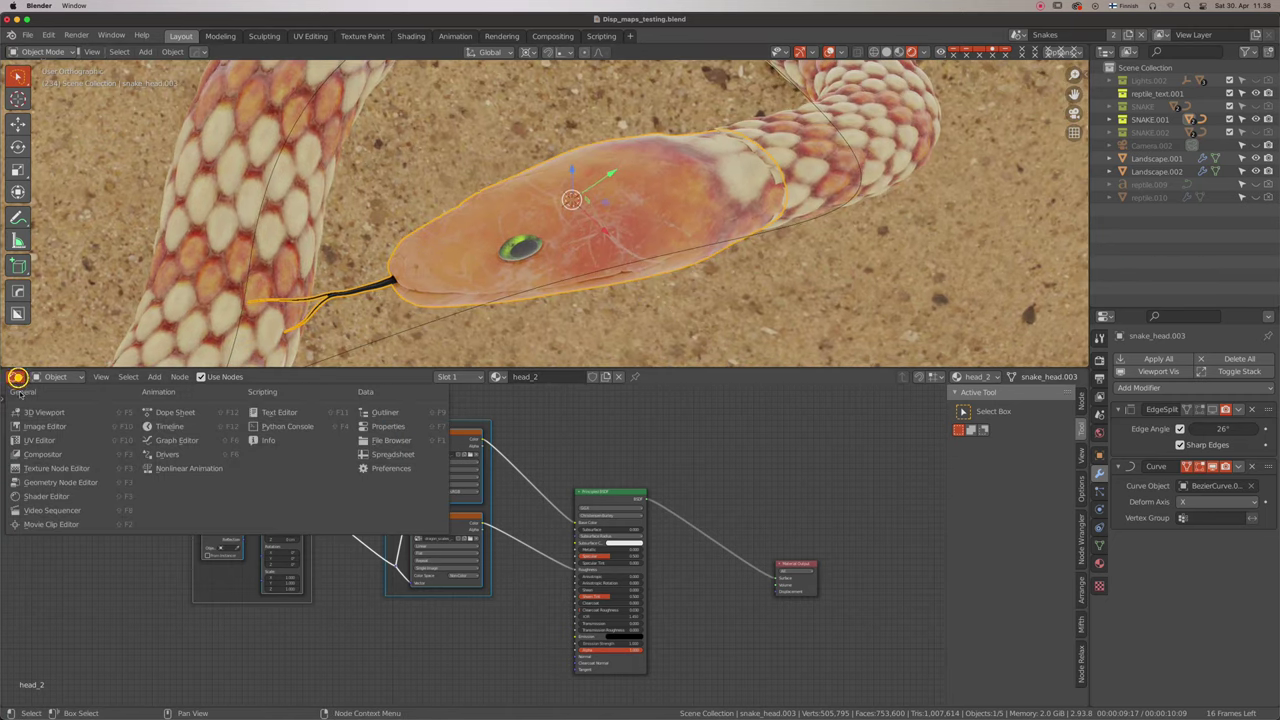
left_click(38, 441)
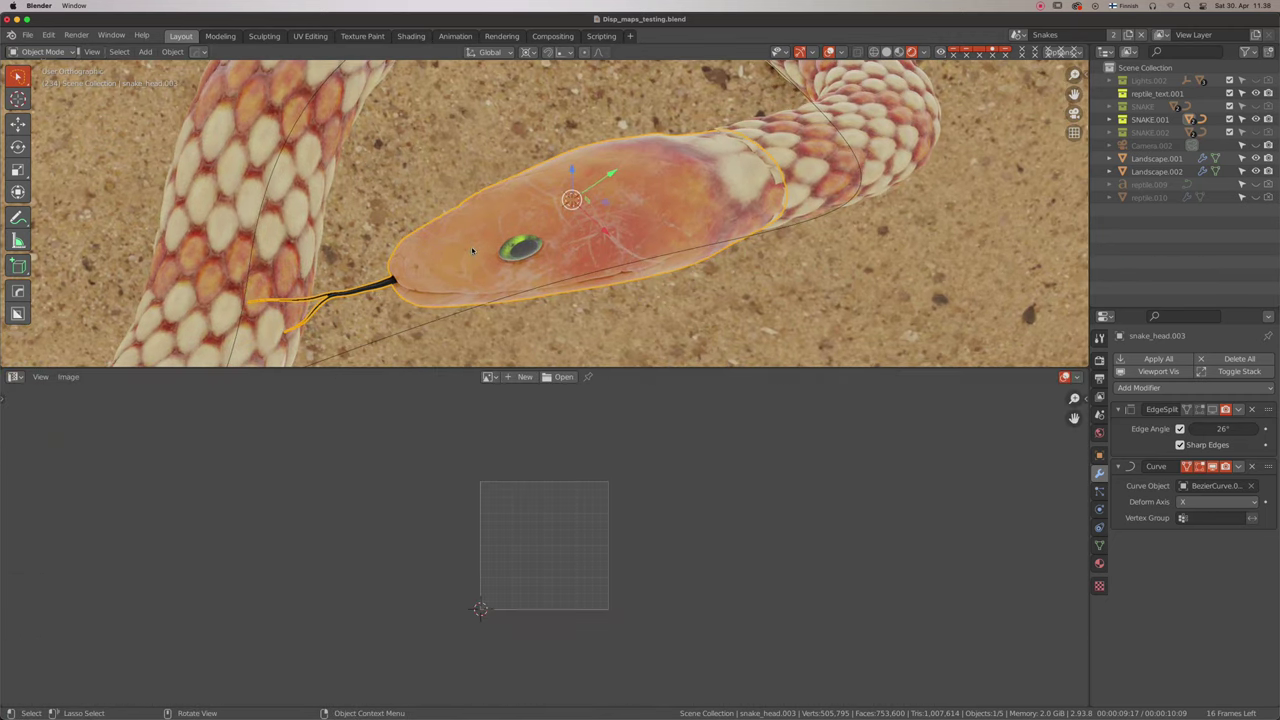
key("Tab")
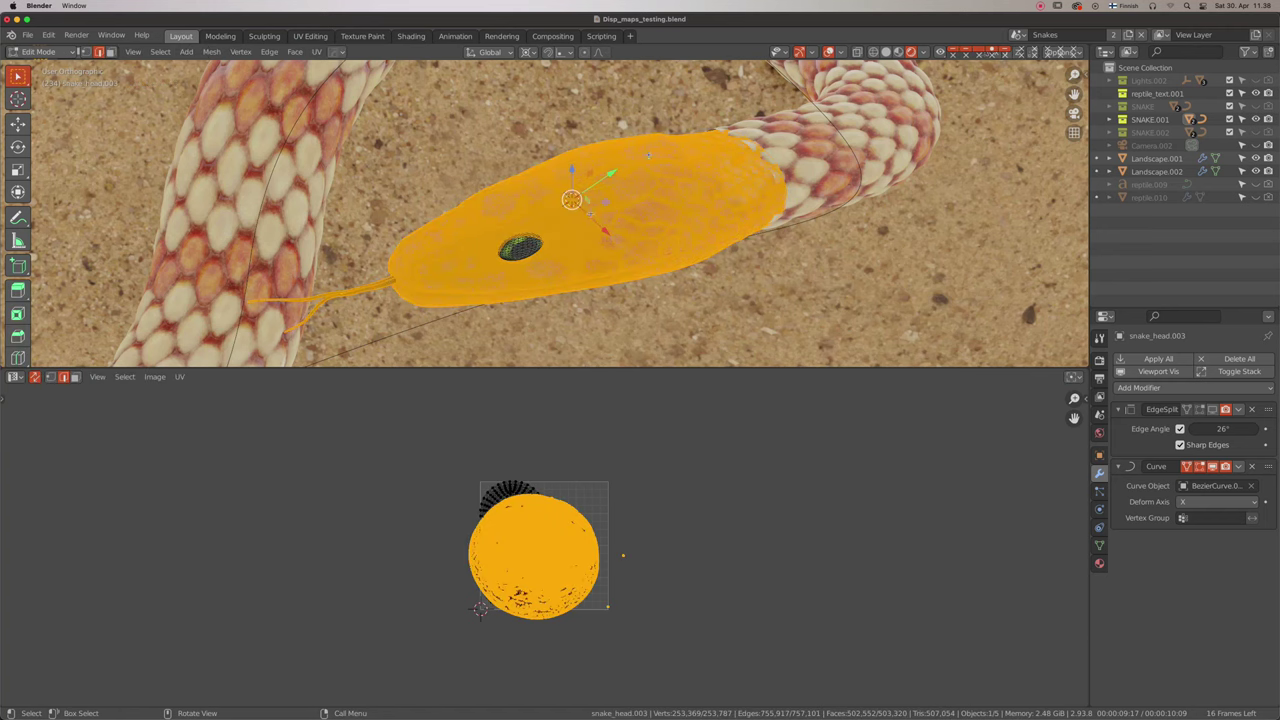
left_click(829, 52)
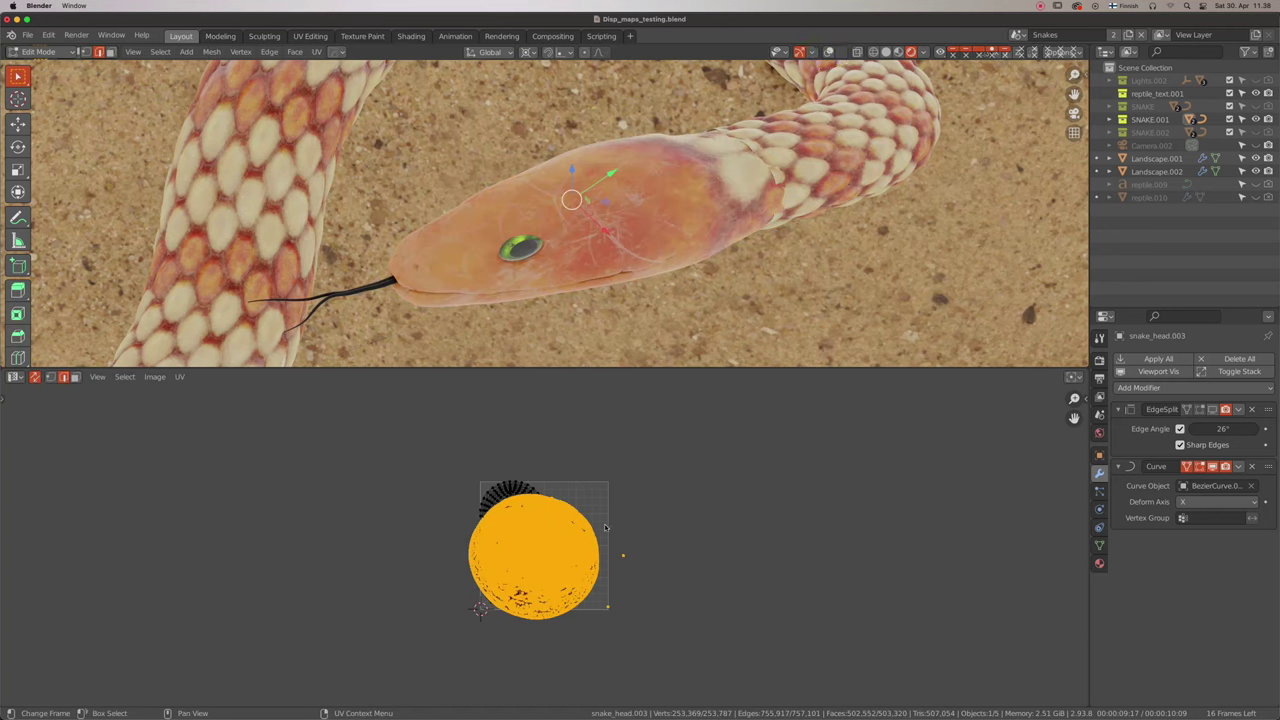
scroll(574, 558, "up", 2)
scroll(574, 556, "up", 2)
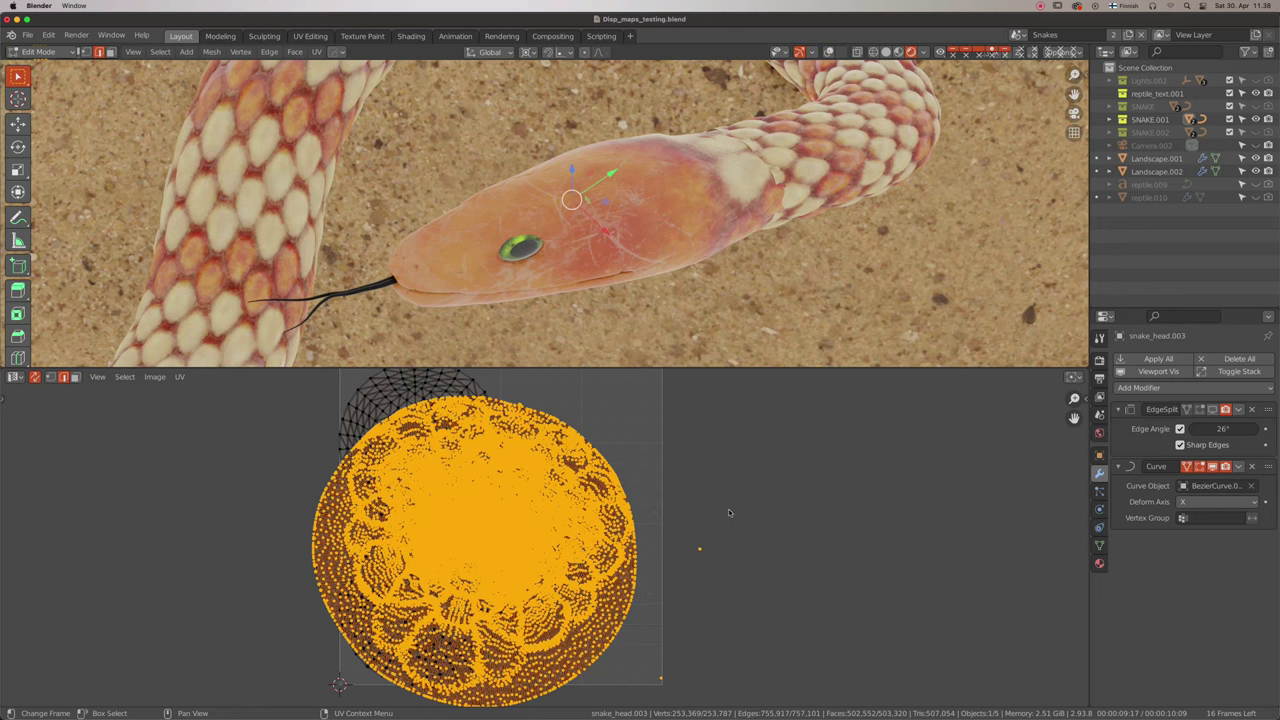
- Rotate and move the head's UV island to reposition the scale texture
key("r")
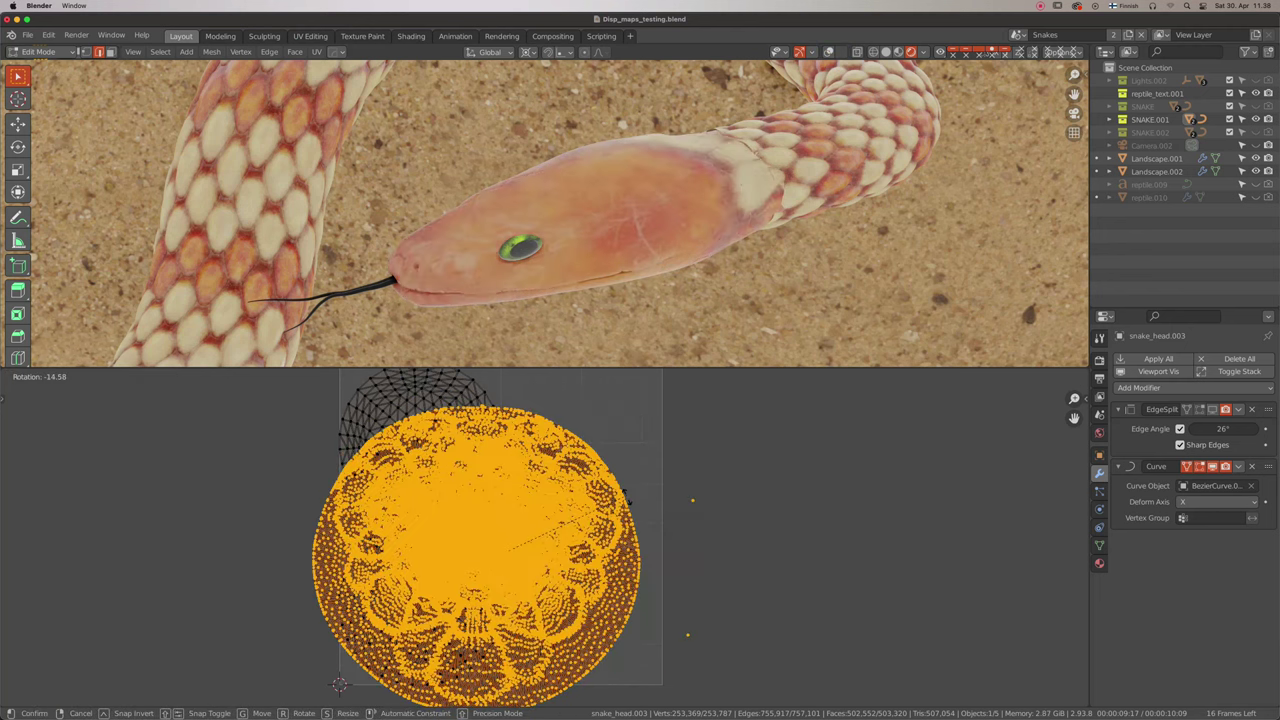
left_click(626, 497)
key("r")
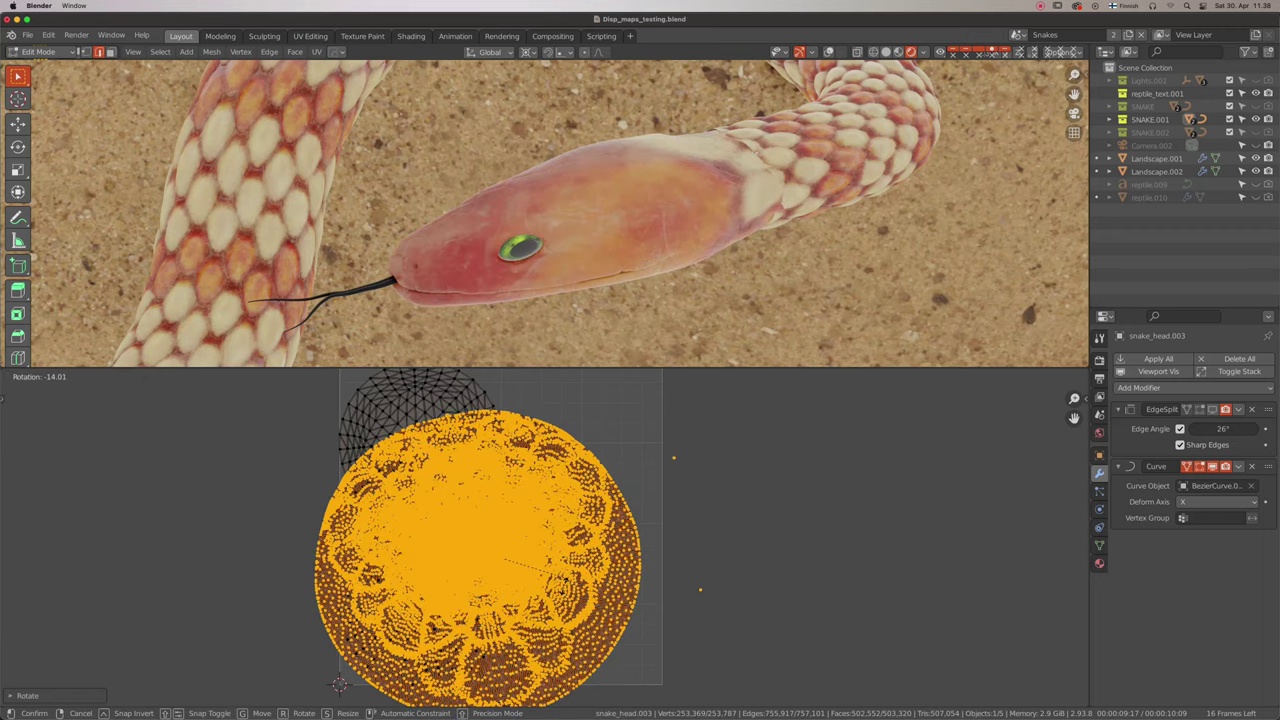
key("g")
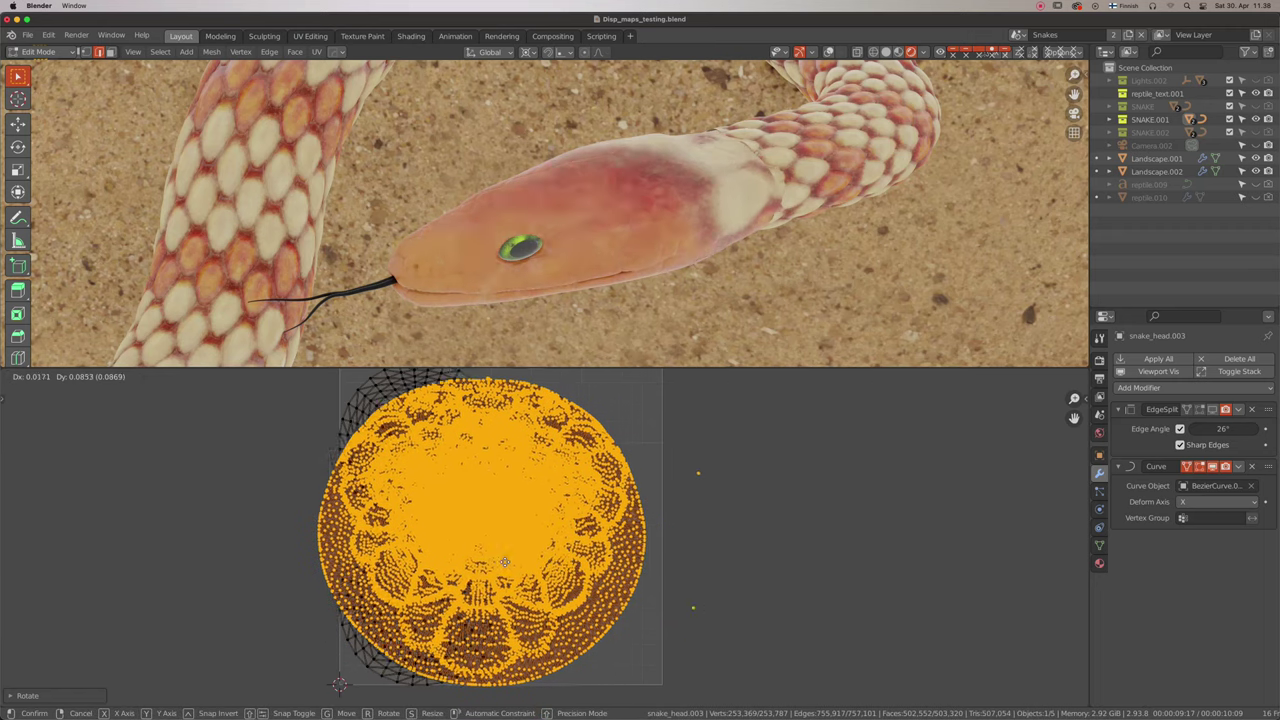
left_click(502, 586)
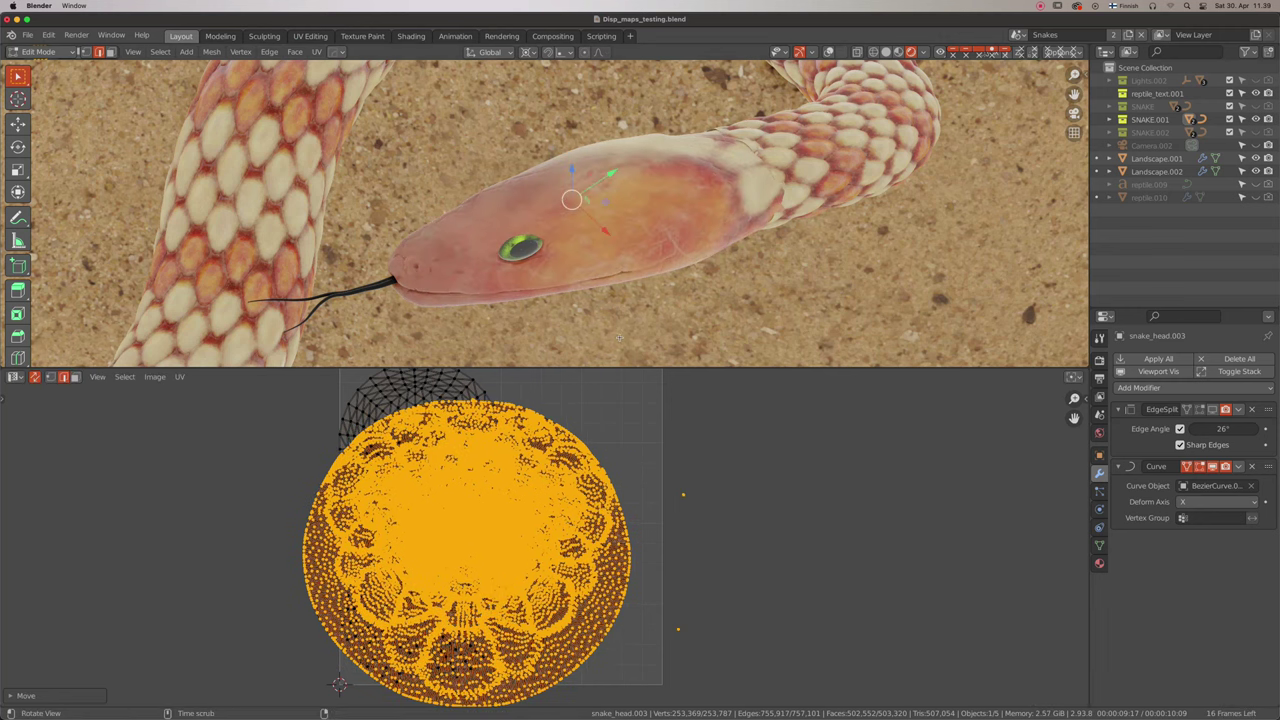
middle_click_drag(619, 338, 643, 273)
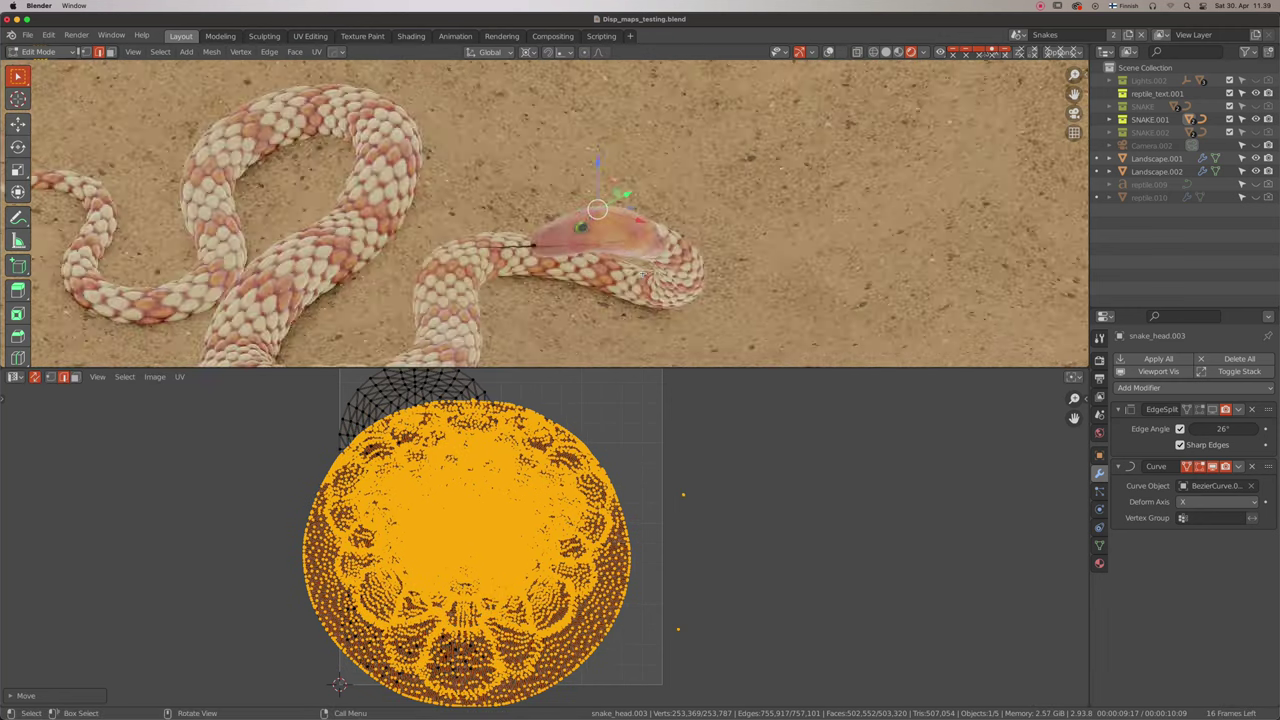
scroll(642, 275, "down", 3)
middle_click_drag(640, 274, 632, 304)
scroll(632, 304, "up", 5)
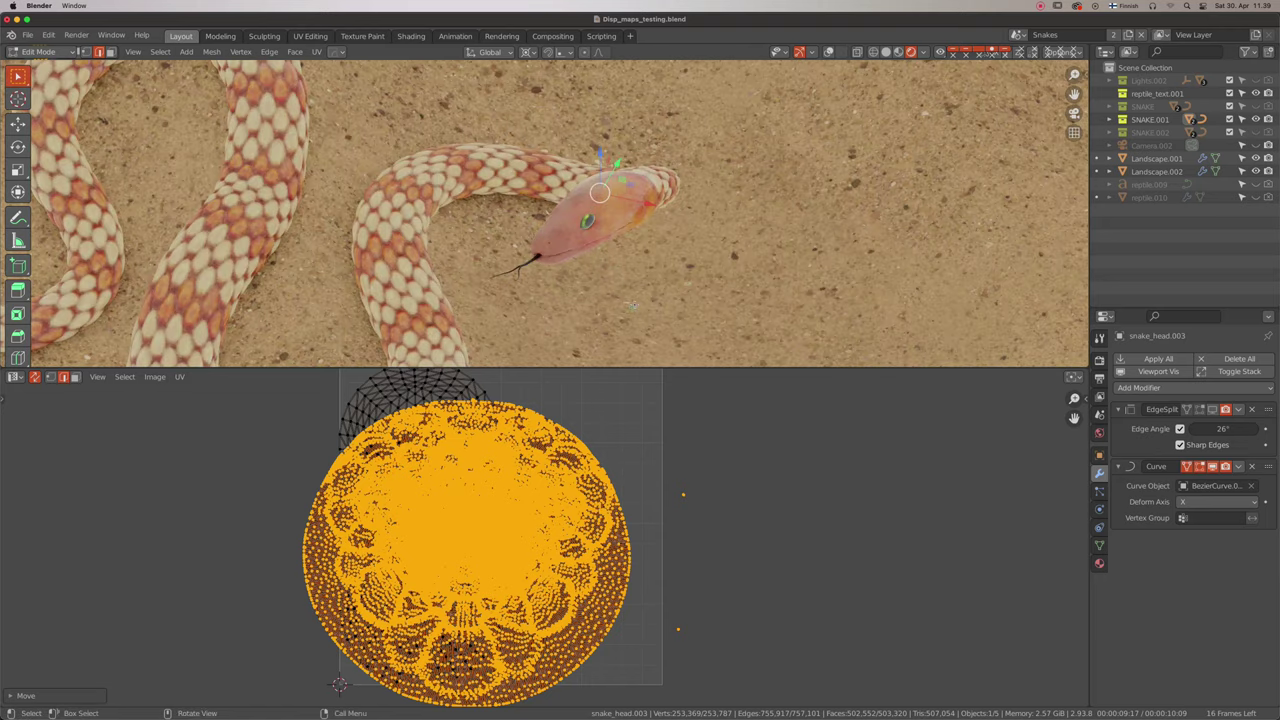
- Return to Object Mode and turn the lower area into the Shader Editor
key("Tab")
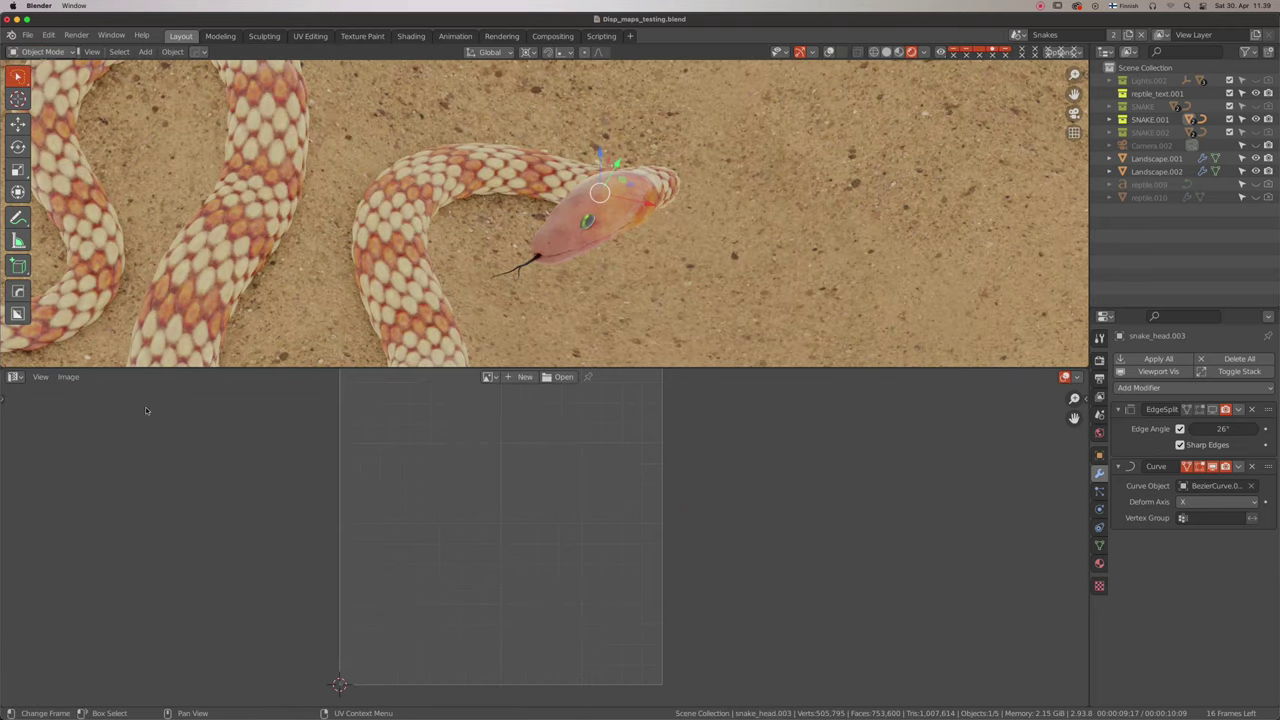
left_click(14, 377)
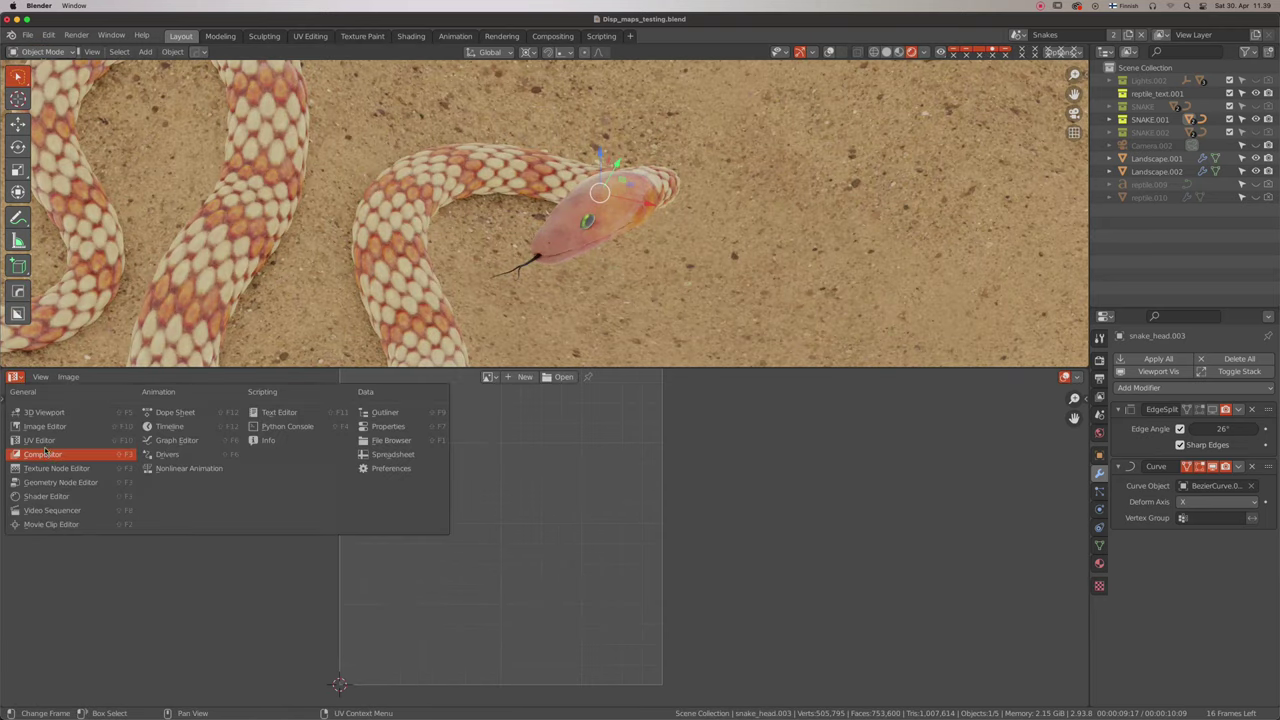
left_click(57, 497)
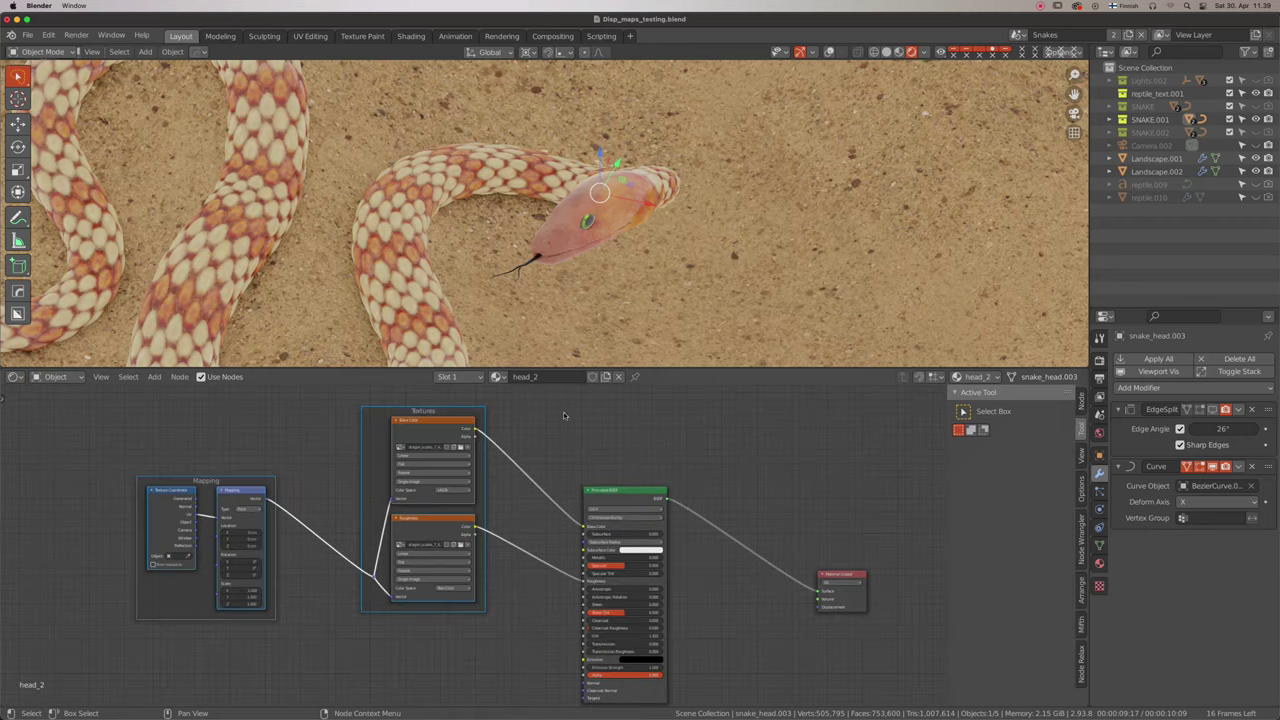
scroll(603, 196, "up", 3)
scroll(603, 196, "up", 2)
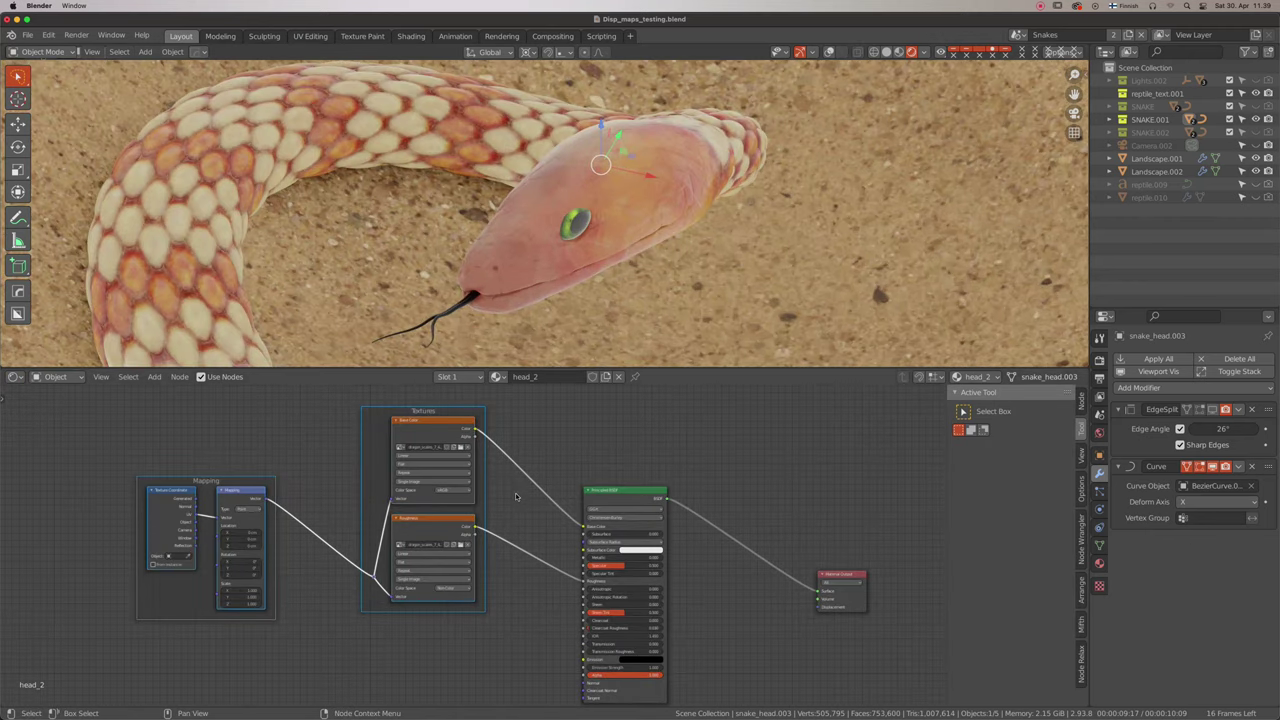
scroll(517, 519, "up", 1)
scroll(517, 519, "up", 1)
- Insert a Converter > Map Range node onto the head's roughness link
left_click(530, 553)
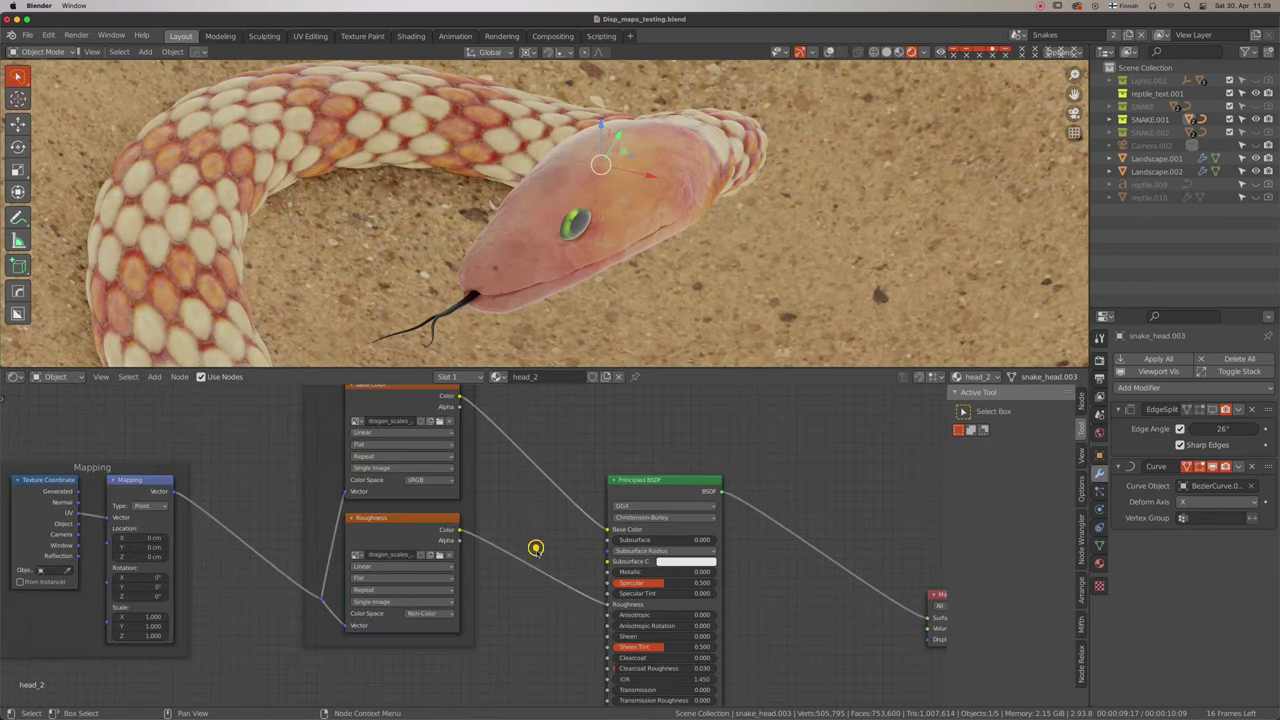
key("shift+a")
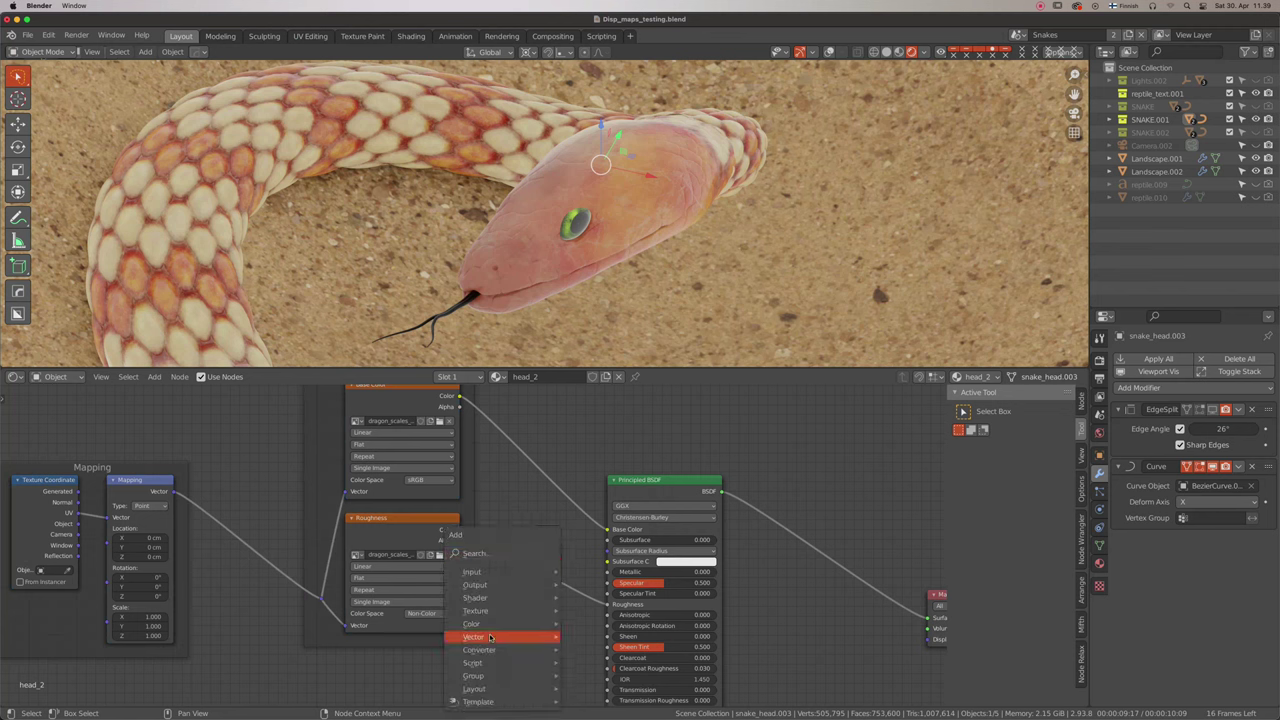
mouse_move(479, 650)
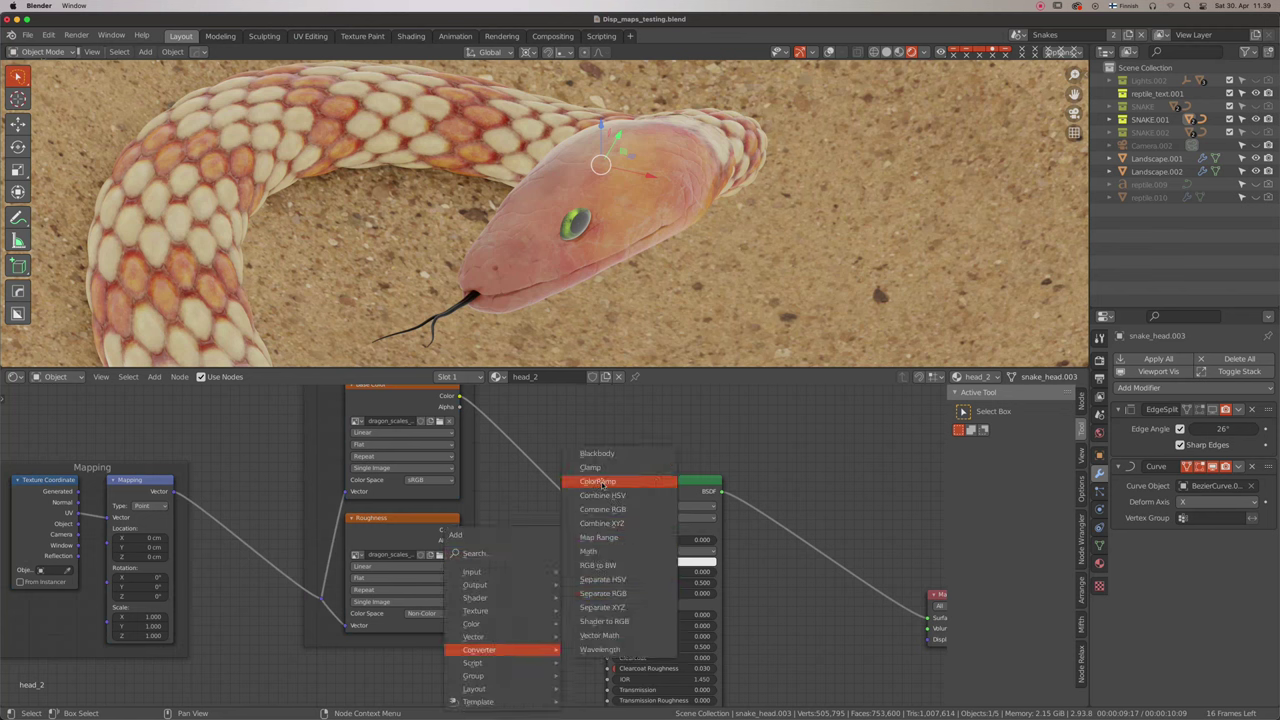
left_click(598, 537)
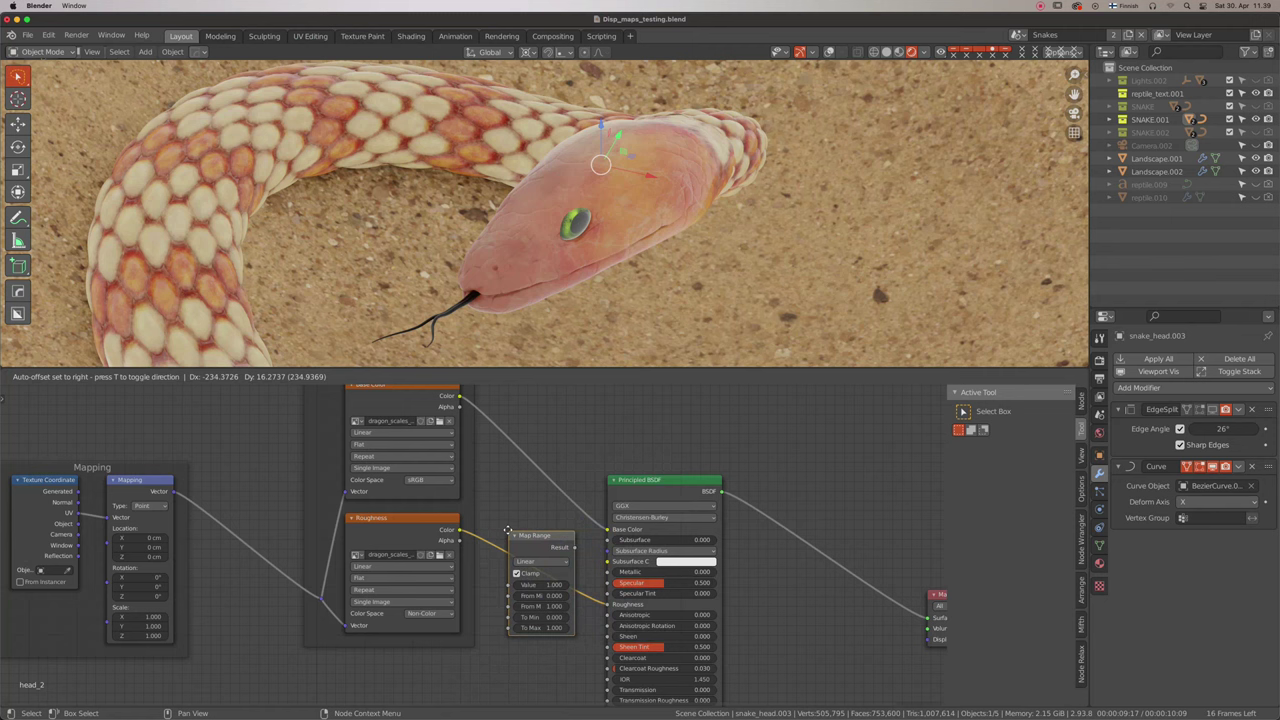
left_click(510, 520)
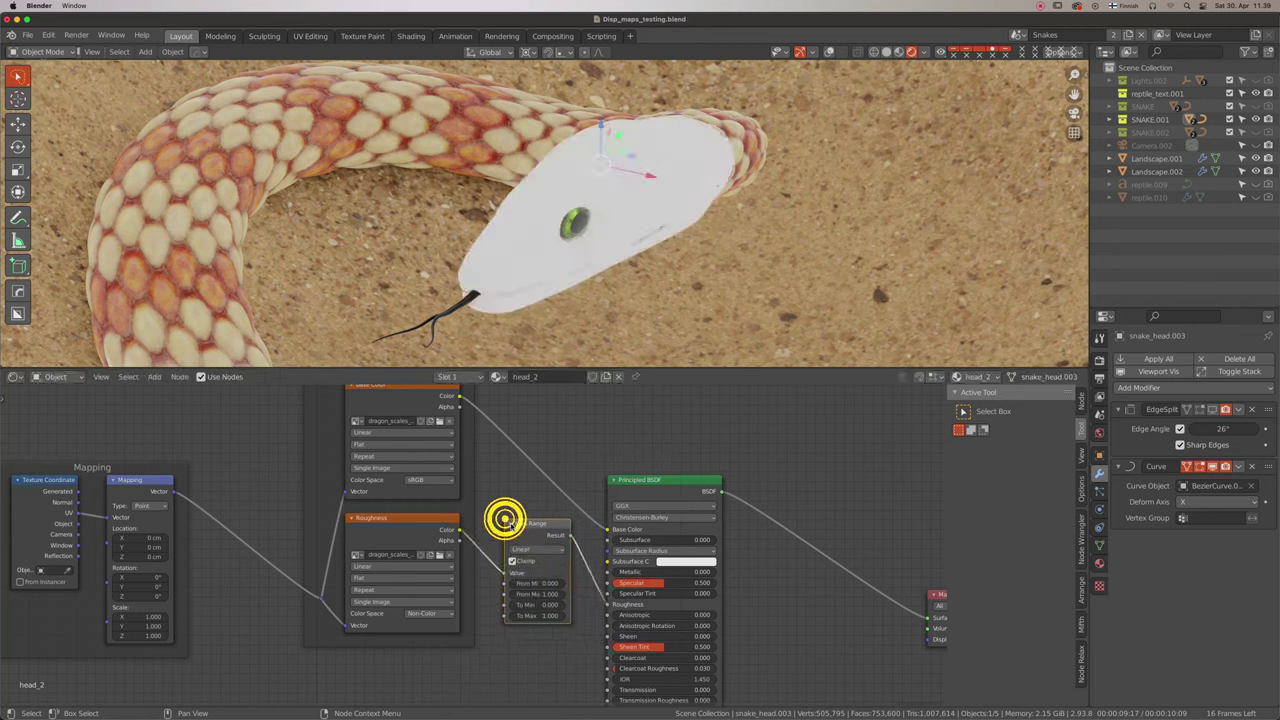
- Set Map Range From Min 0.840, From Max 0.900 and To Min 0.430
left_click(529, 583)
type("1.000")
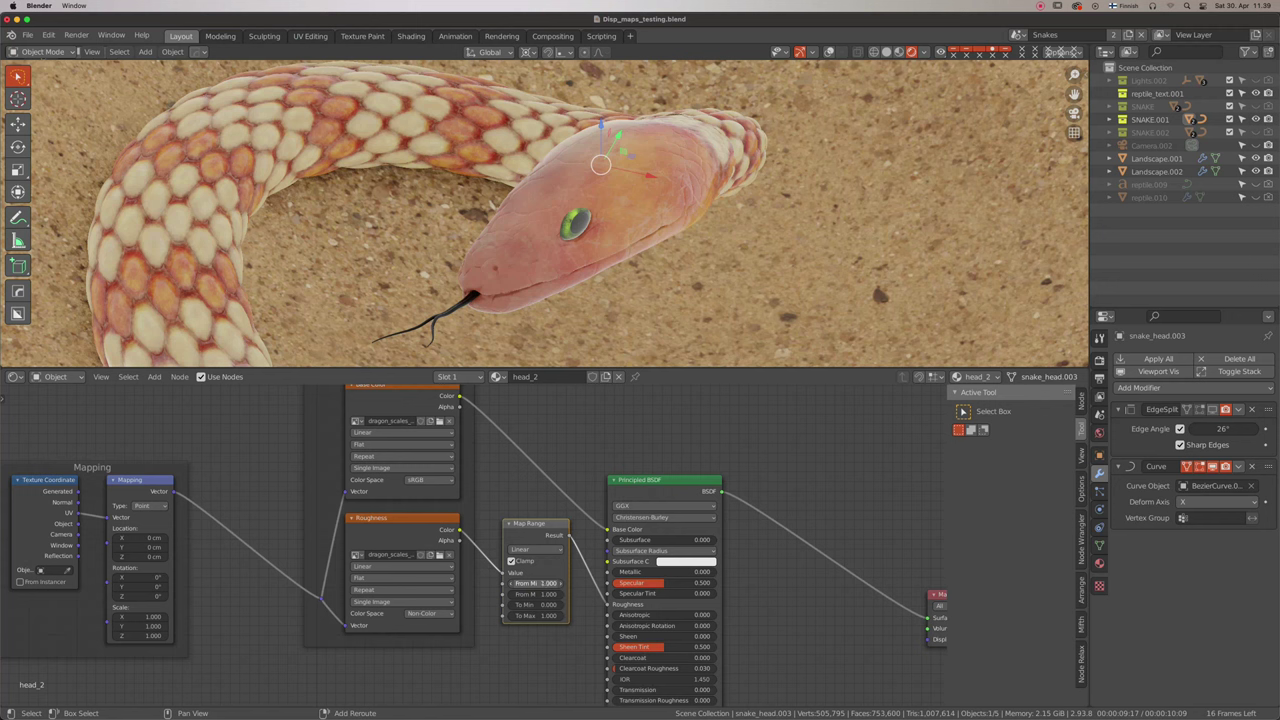
left_click_drag(529, 583, 535, 583)
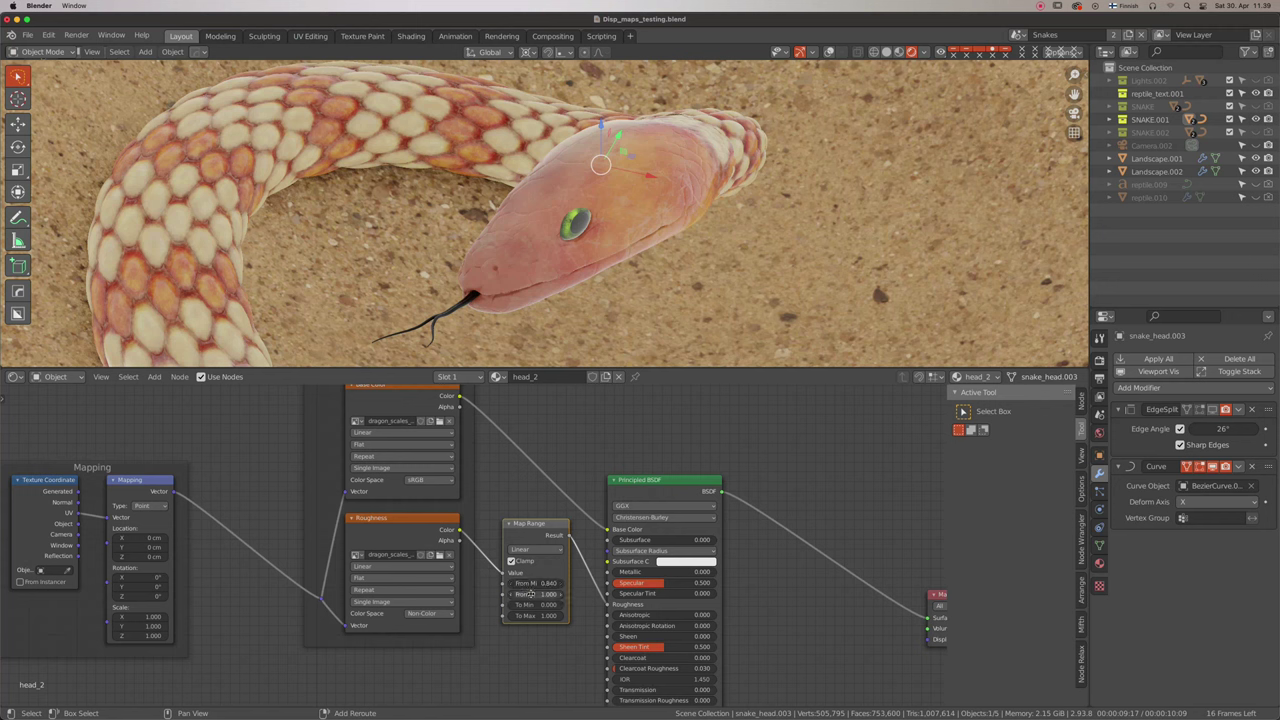
left_click_drag(531, 594, 538, 594)
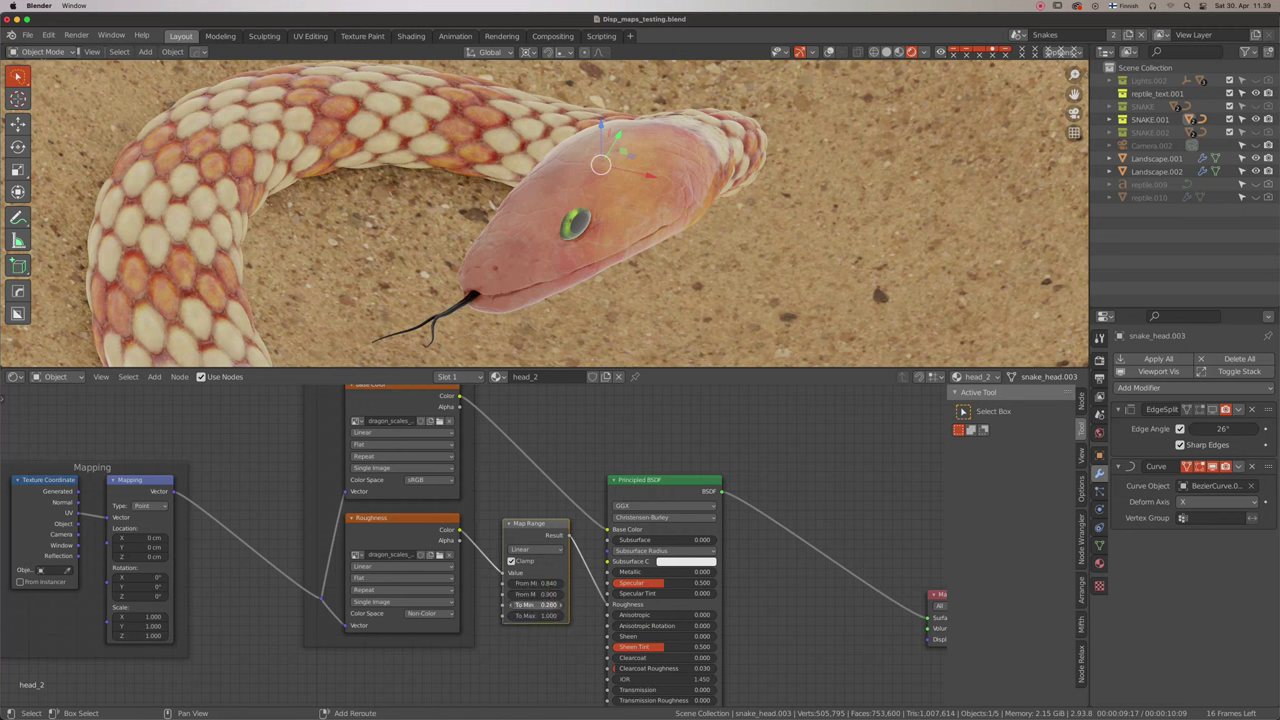
left_click_drag(535, 604, 565, 604)
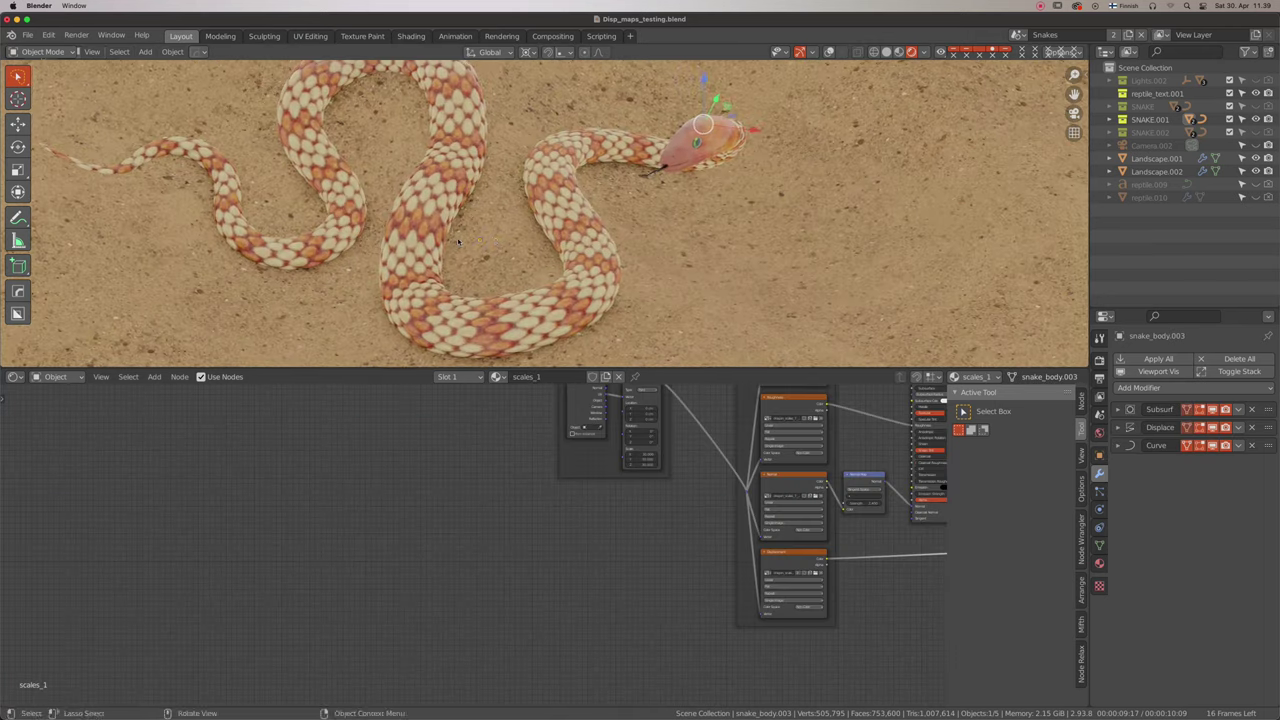
mouse_move(480, 243)
middle_mouse_down()
mouse_move(592, 225)
mouse_move(470, 247)
middle_mouse_up()
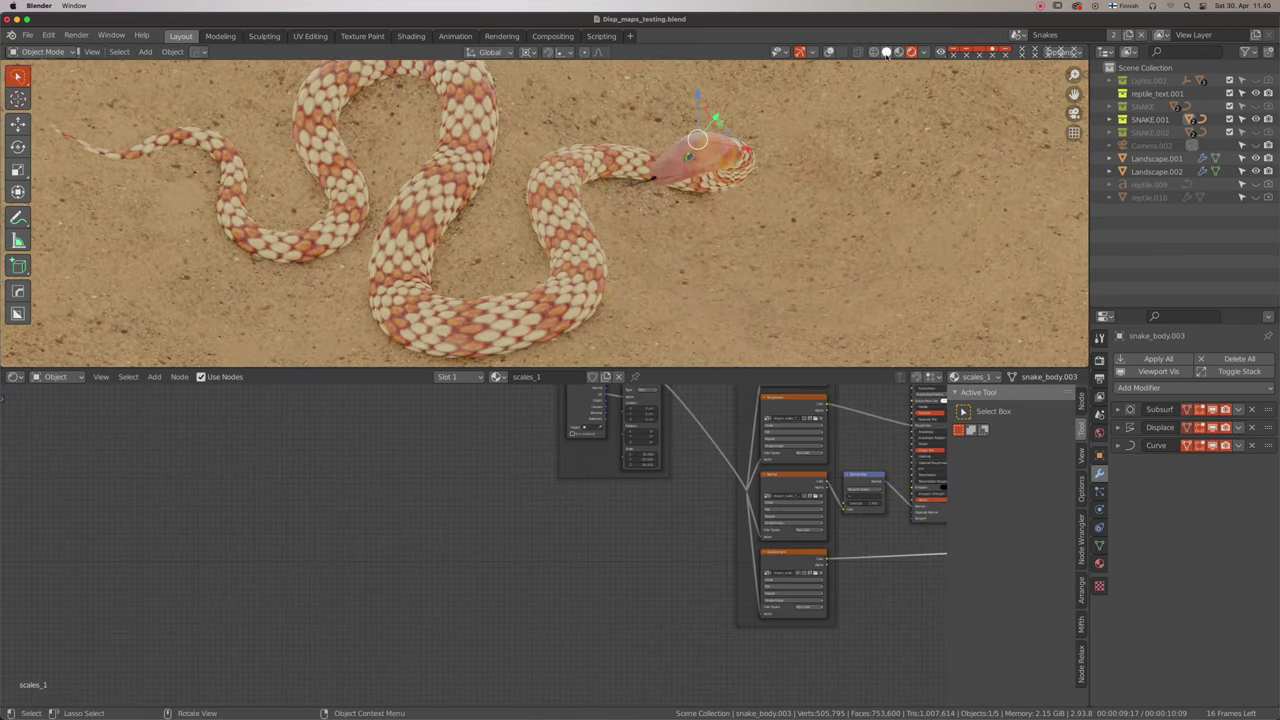
left_click(886, 52)
left_click(585, 253)
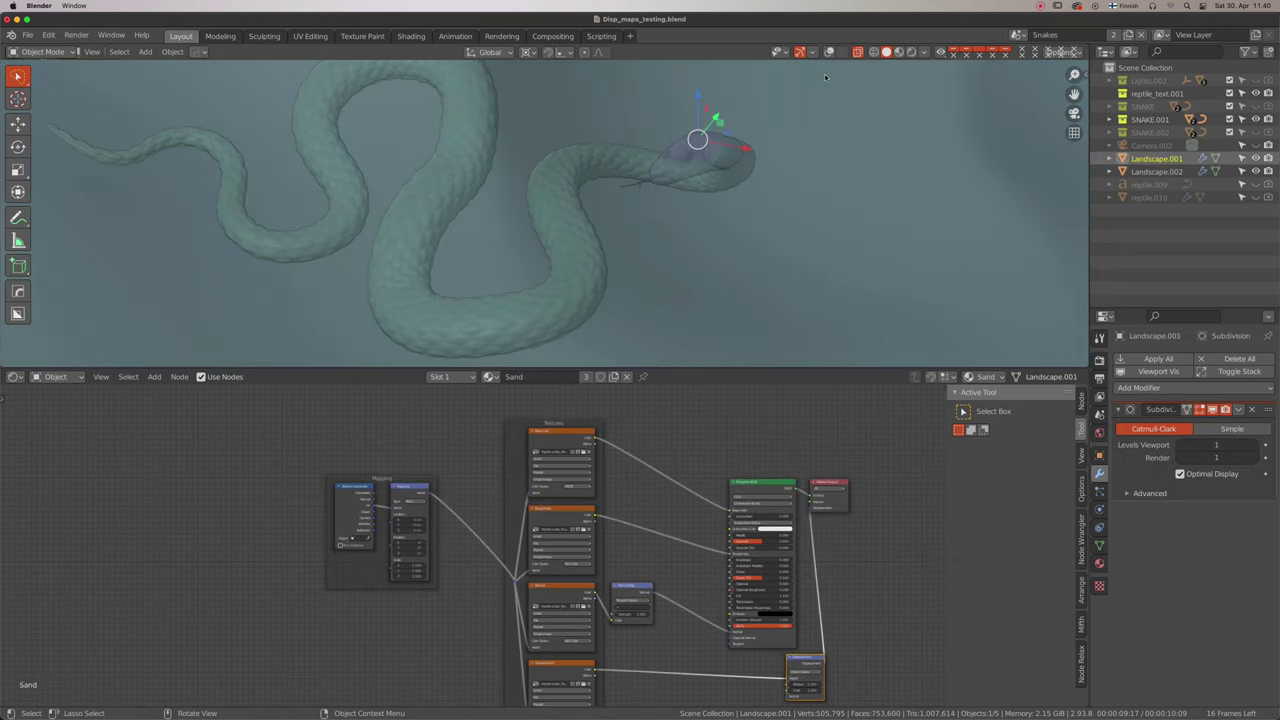
left_click(829, 52)
left_click(562, 210)
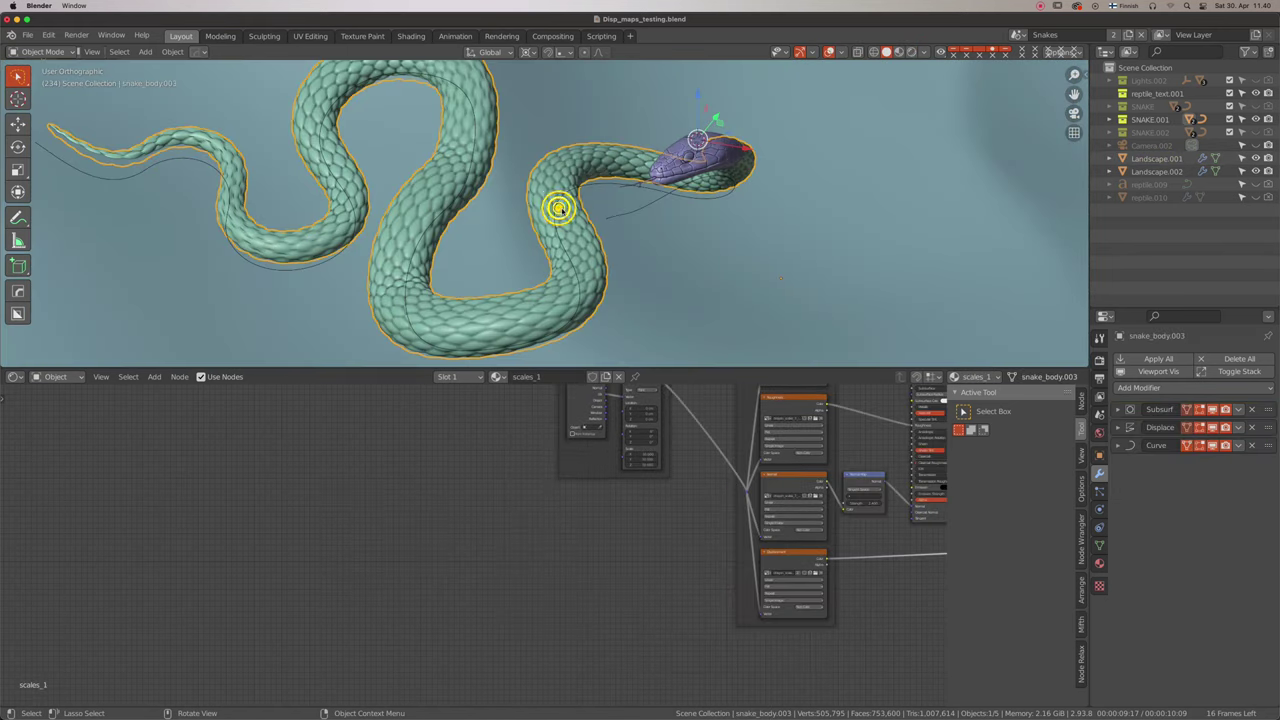
middle_click_drag(557, 203, 598, 291)
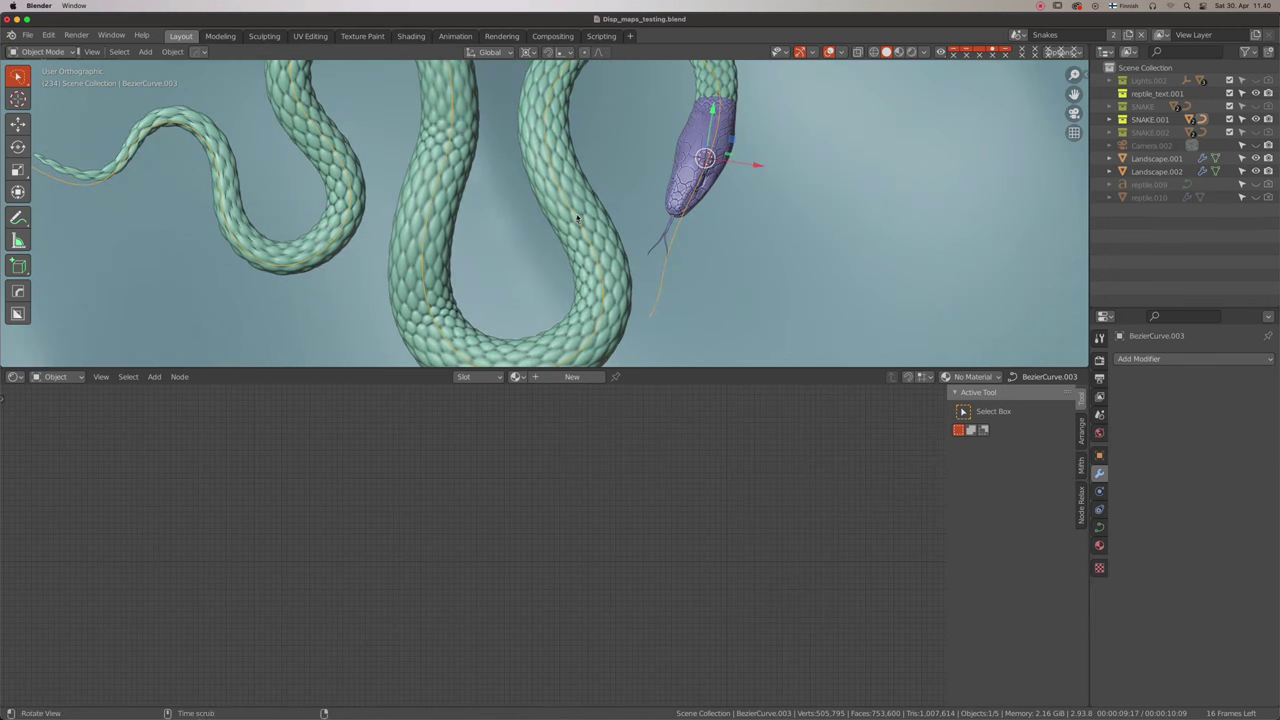
mouse_move(586, 186)
middle_mouse_down()
mouse_move(630, 225)
mouse_move(557, 251)
mouse_move(750, 131)
middle_mouse_up()
left_click(911, 51)
middle_click_drag(680, 251, 648, 240)
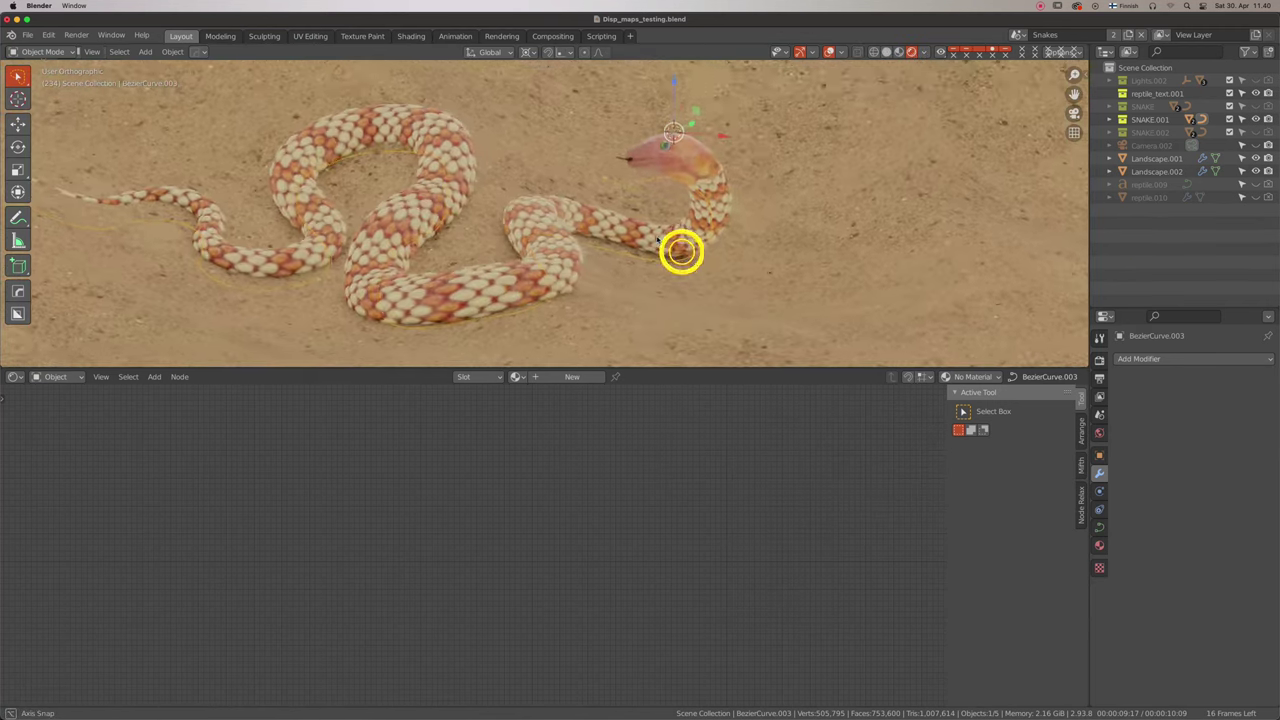
- In BezierCurve.003's Edit Mode, lift the head control point upward along Z
left_click(629, 189)
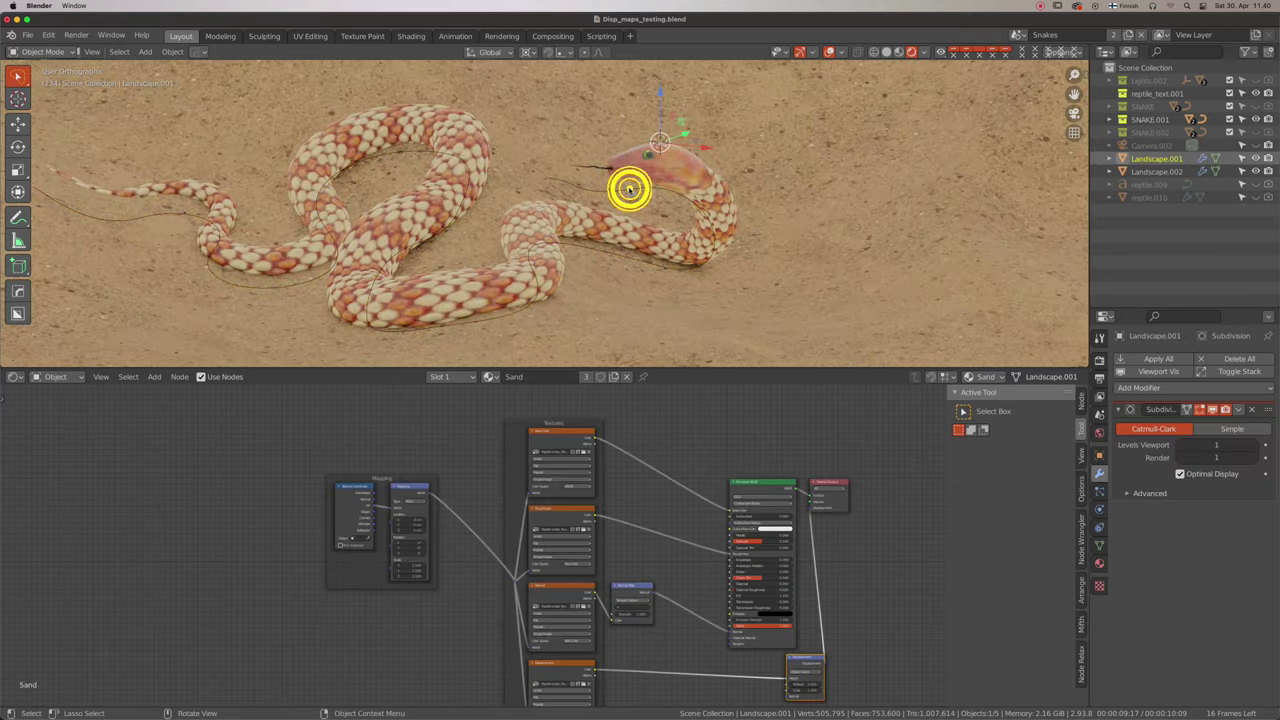
left_click(629, 189)
key("Tab")
left_click(633, 188)
left_click(547, 178)
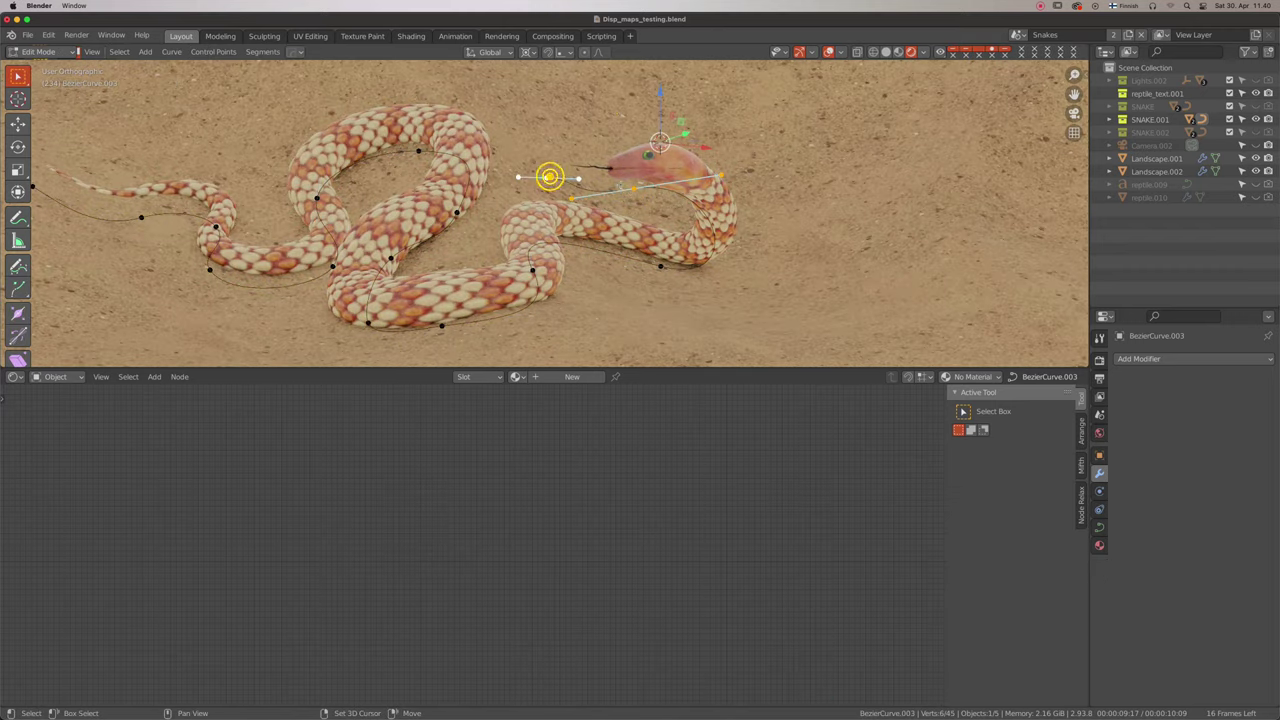
left_click(660, 90)
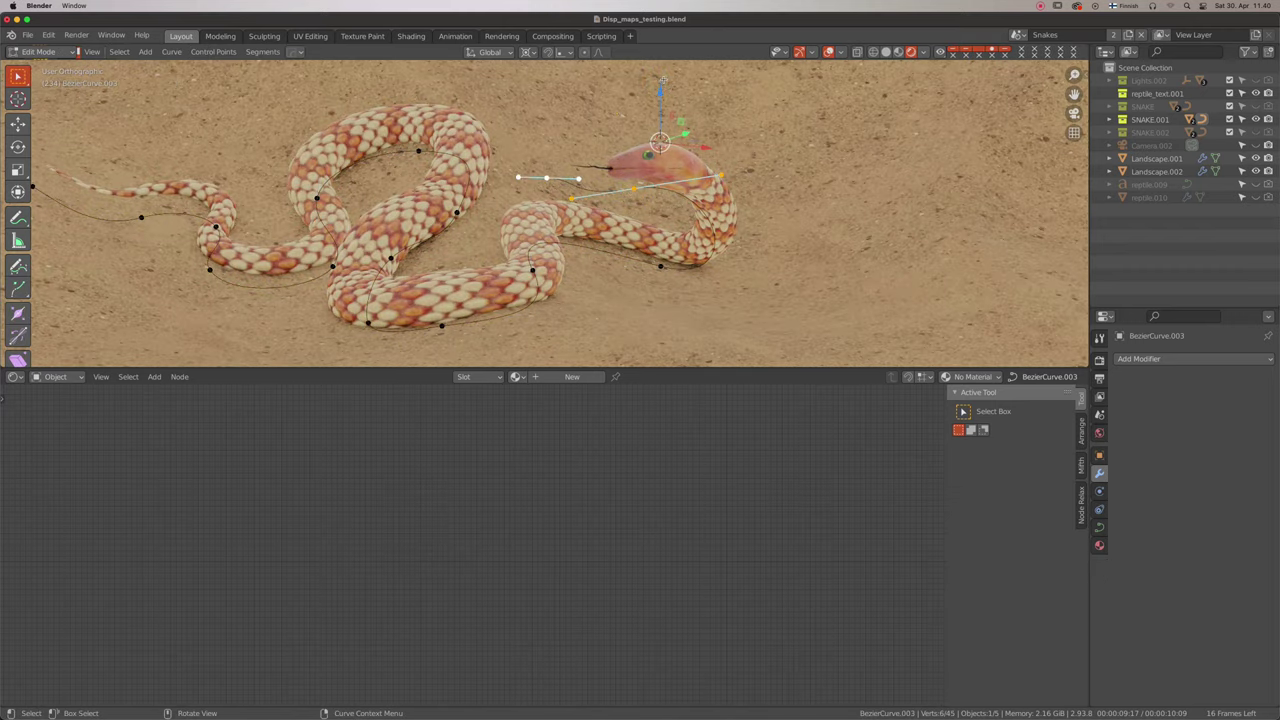
left_click_drag(660, 80, 661, 68)
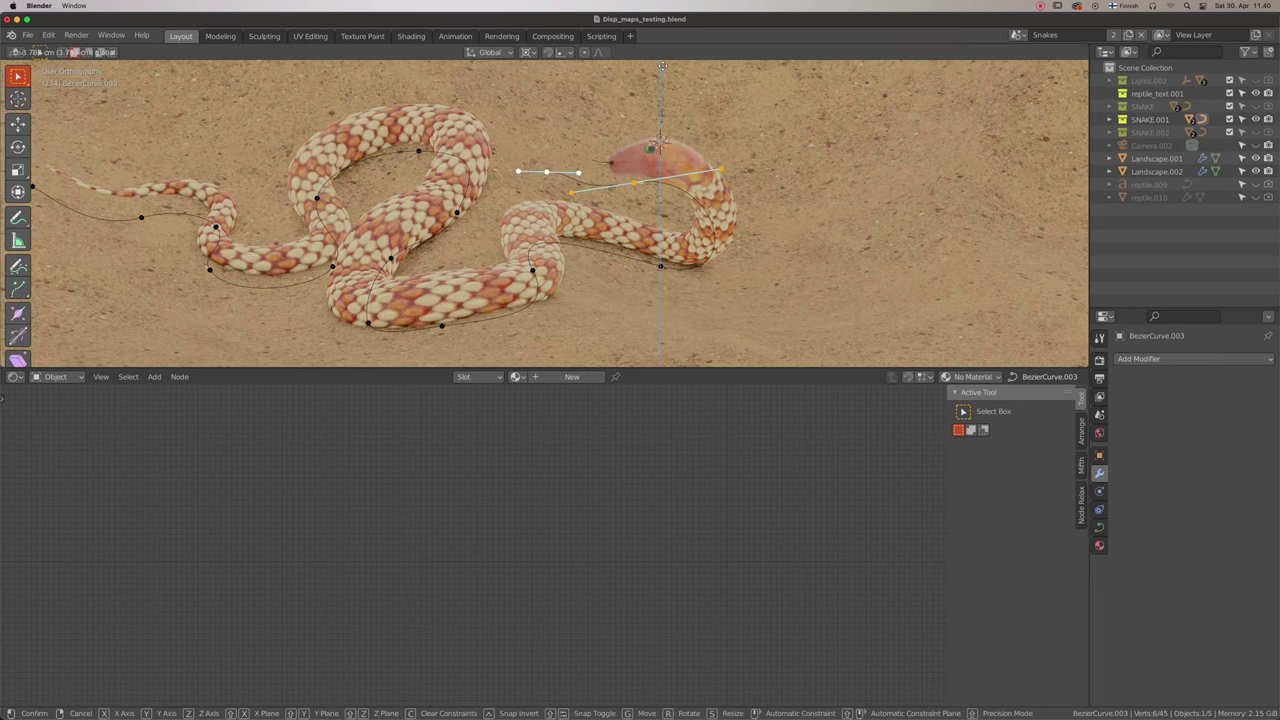
left_click_drag(651, 143, 651, 143)
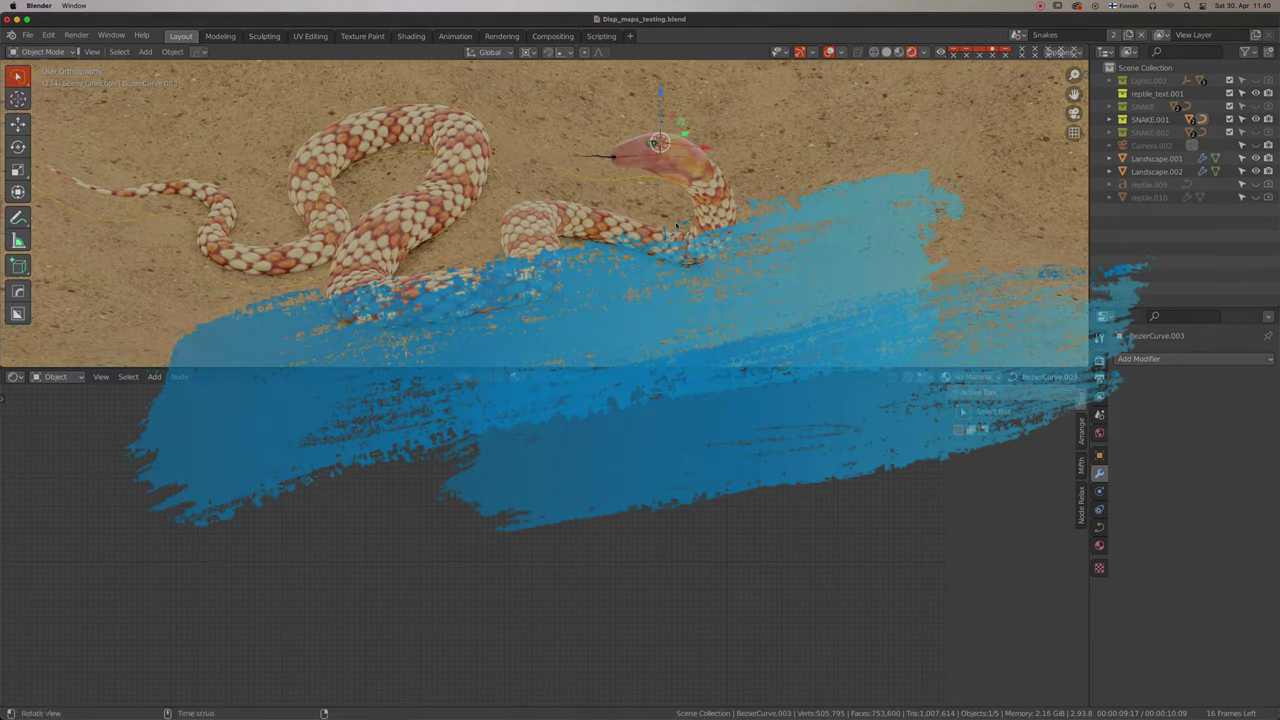